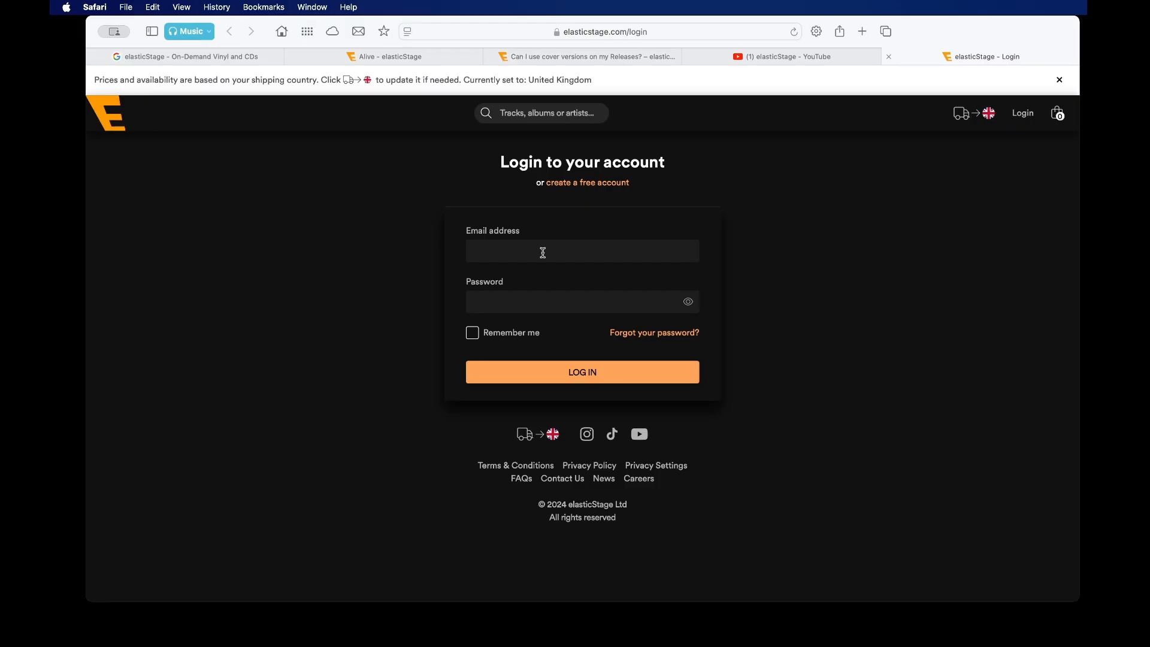
Step: Log in to the account and open the list of artist pages
click(629, 372)
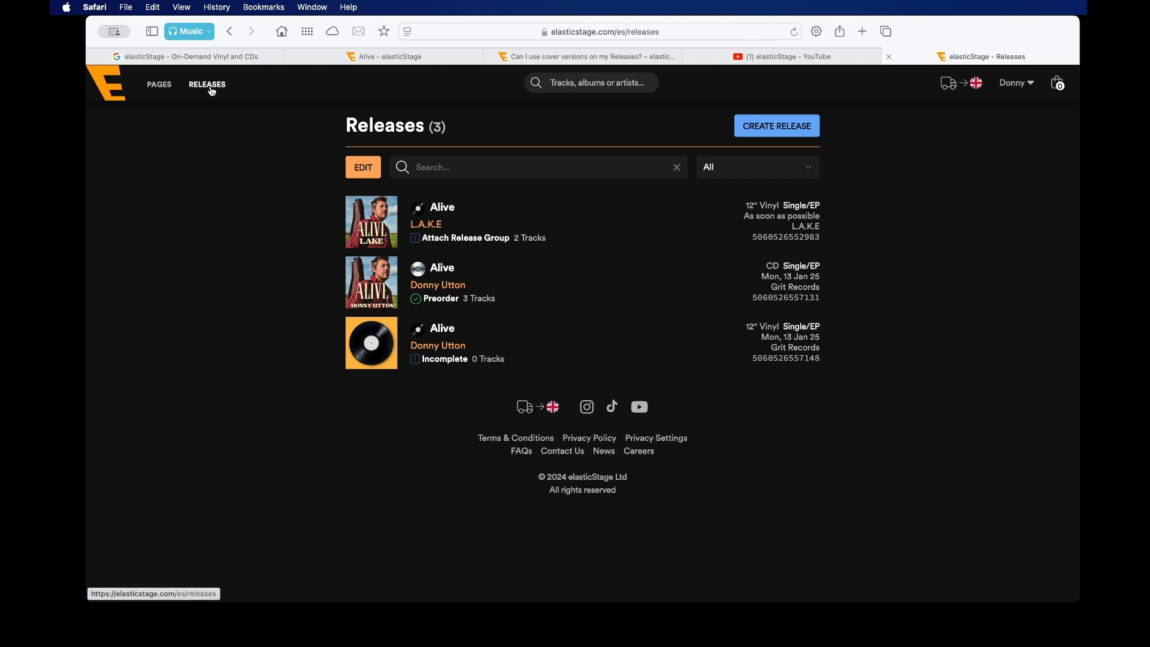
click(1021, 84)
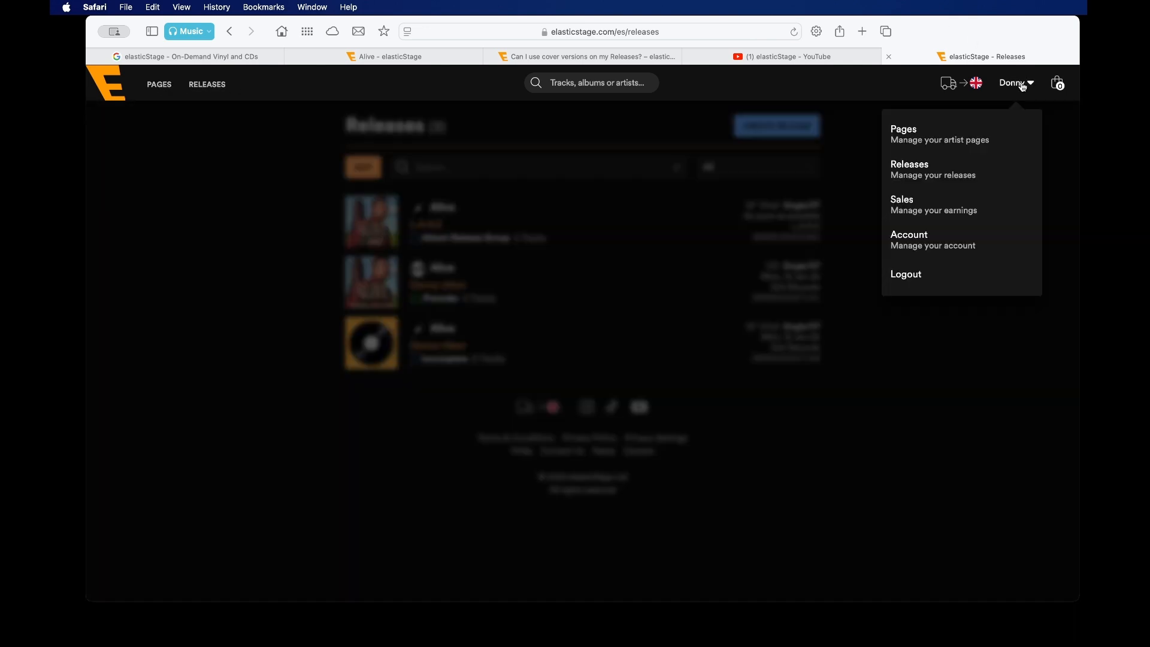
click(1022, 87)
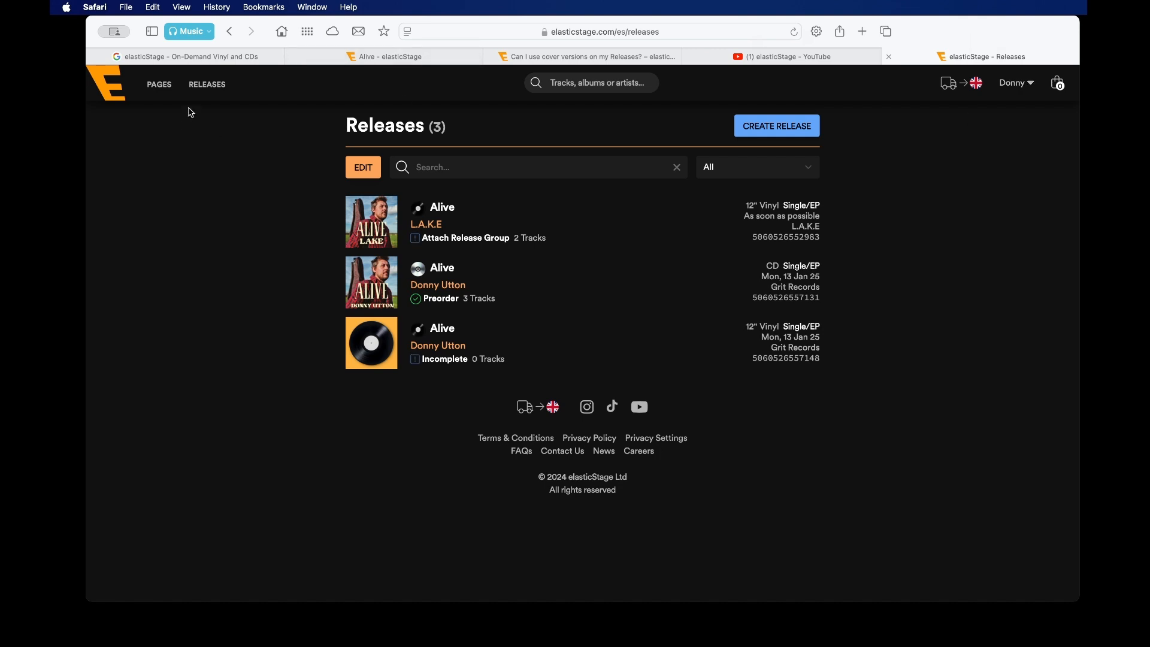
click(160, 93)
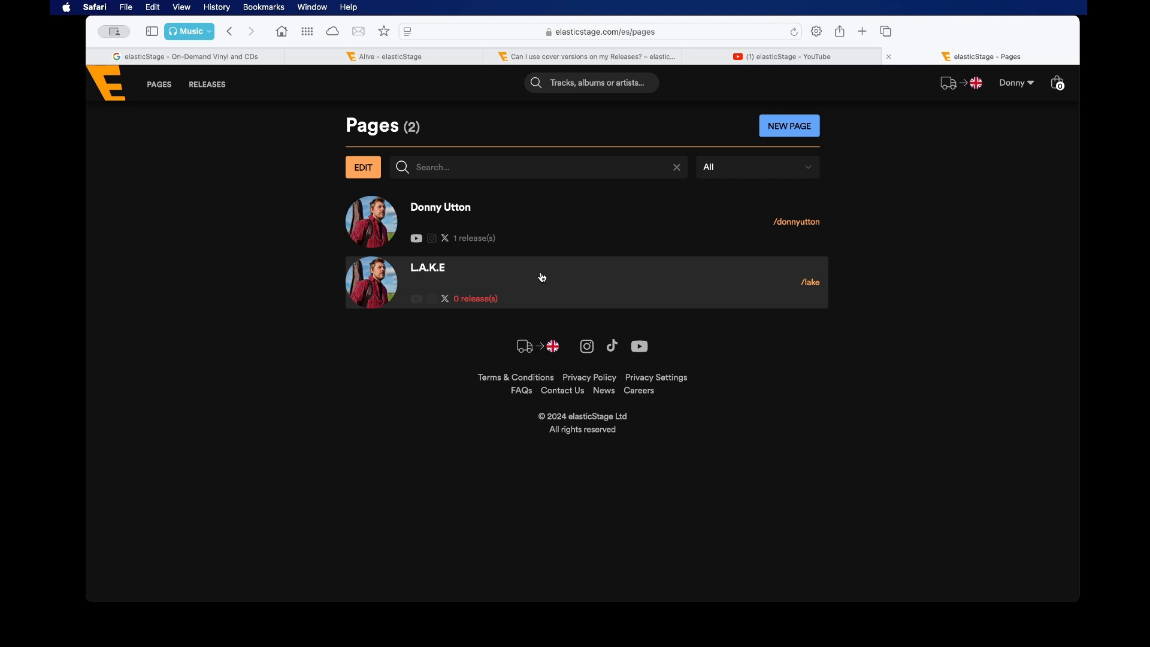
Step: Review the public page of the first listed artist, including its releases, YouTube videos and bio, and close it
click(794, 226)
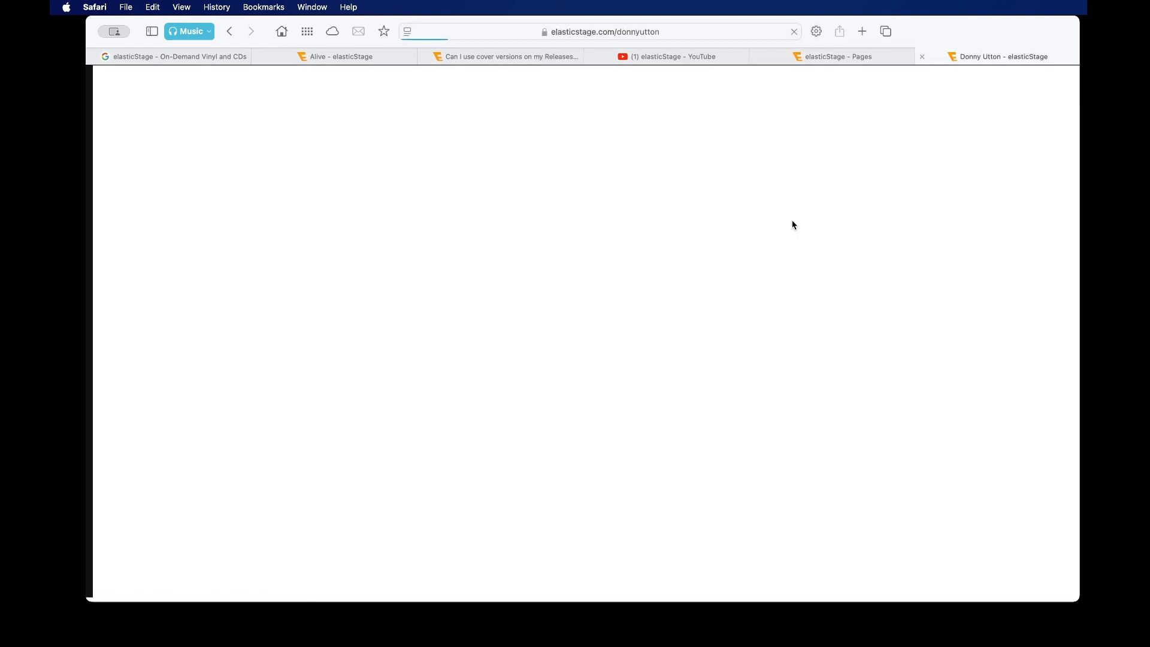
scroll(681, 358, down, 5)
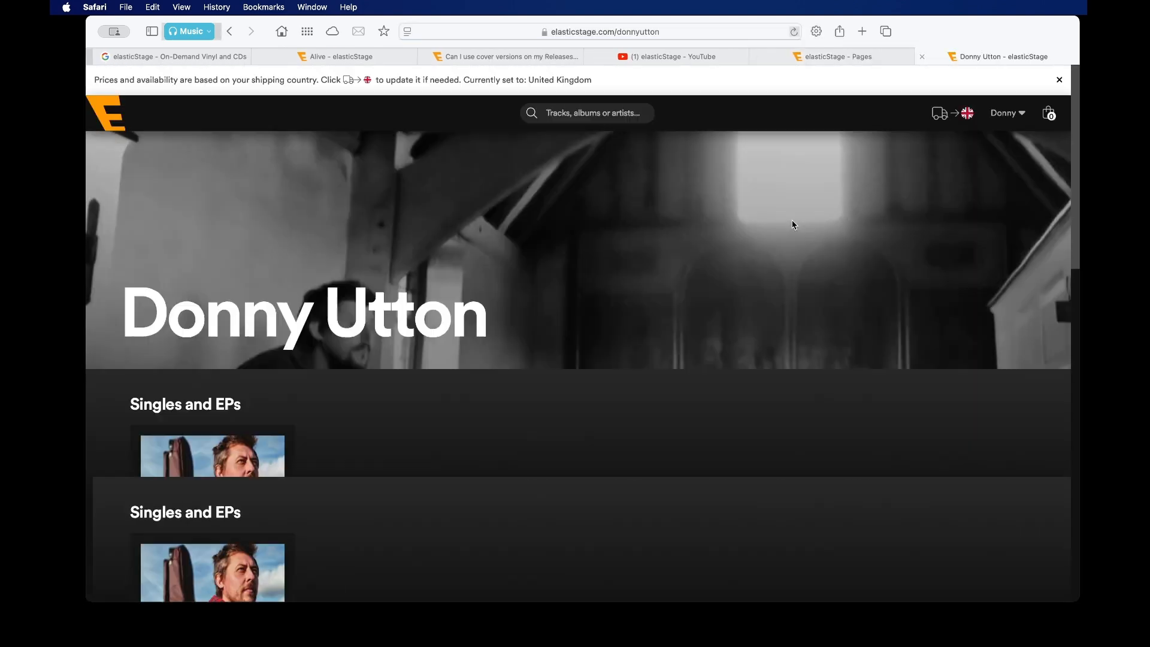
scroll(681, 358, down, 10)
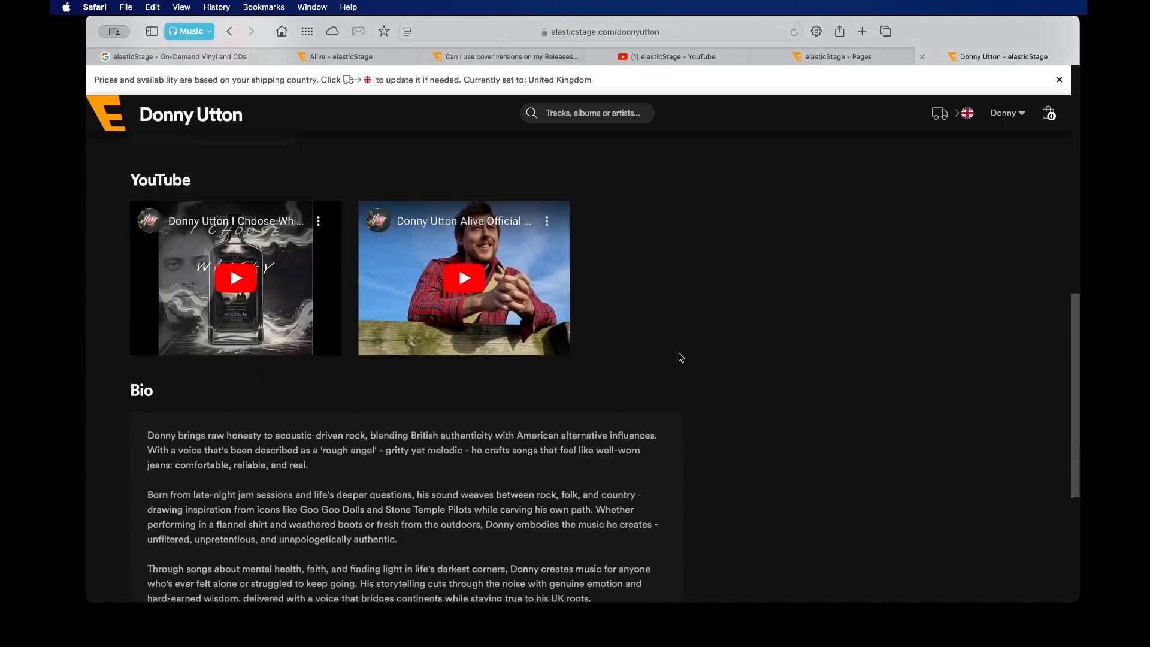
scroll(681, 358, up, 15)
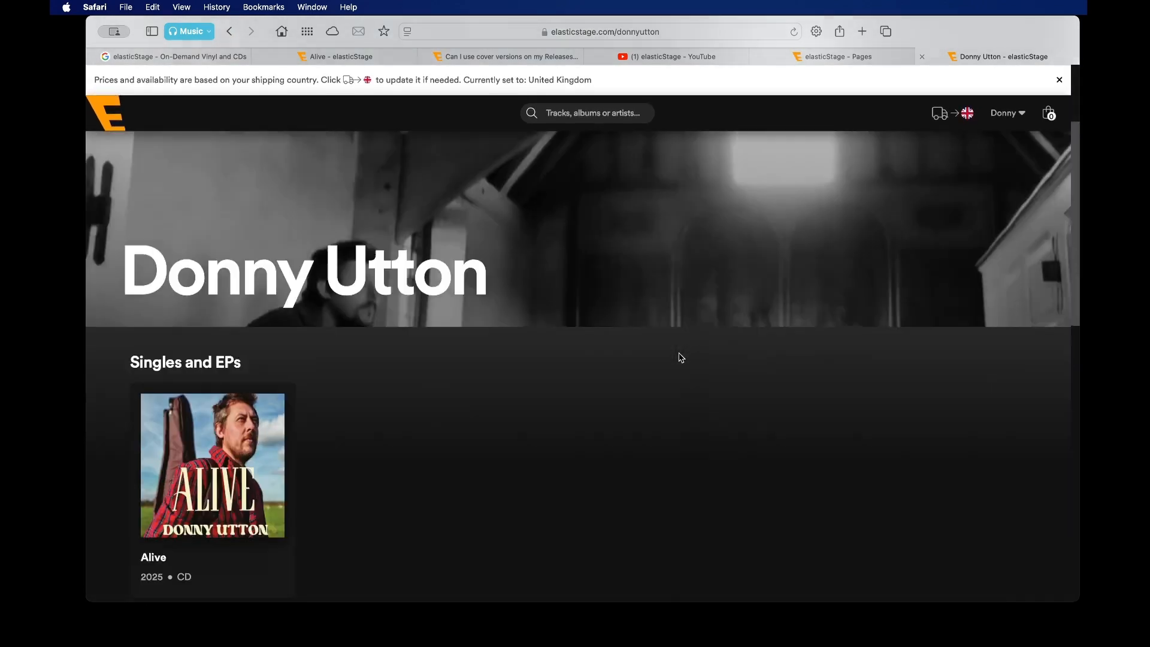
click(923, 56)
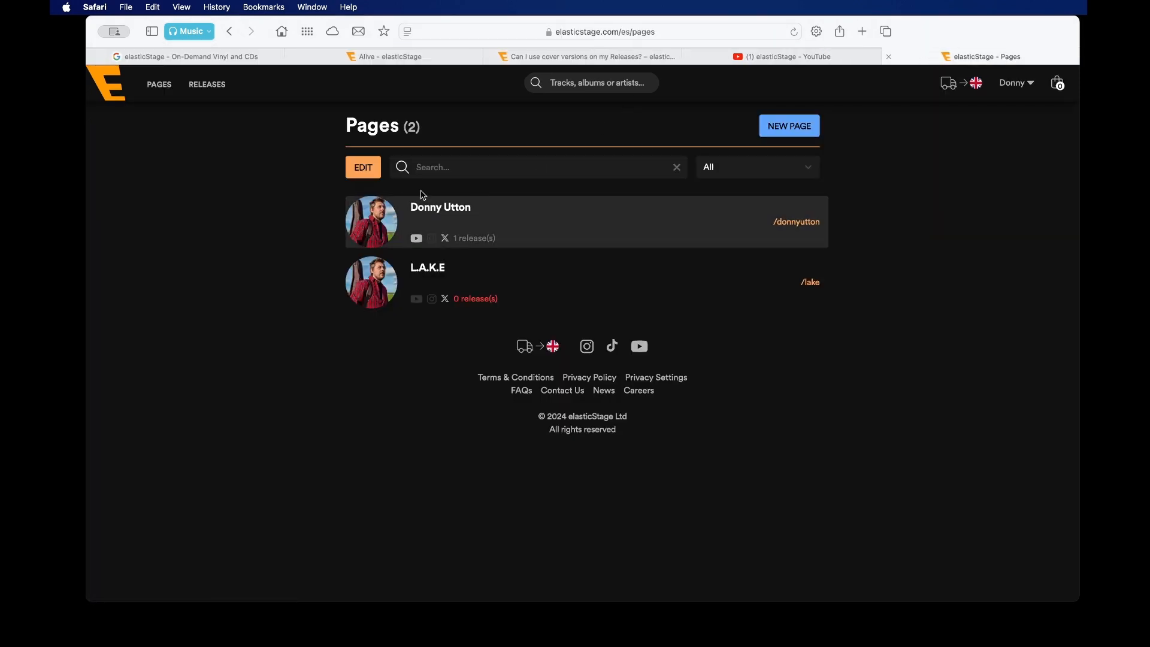
Step: Create a new release of type 12" Vinyl | Single/EP titled "Alive", leaving the EAN-13 barcode empty
click(207, 87)
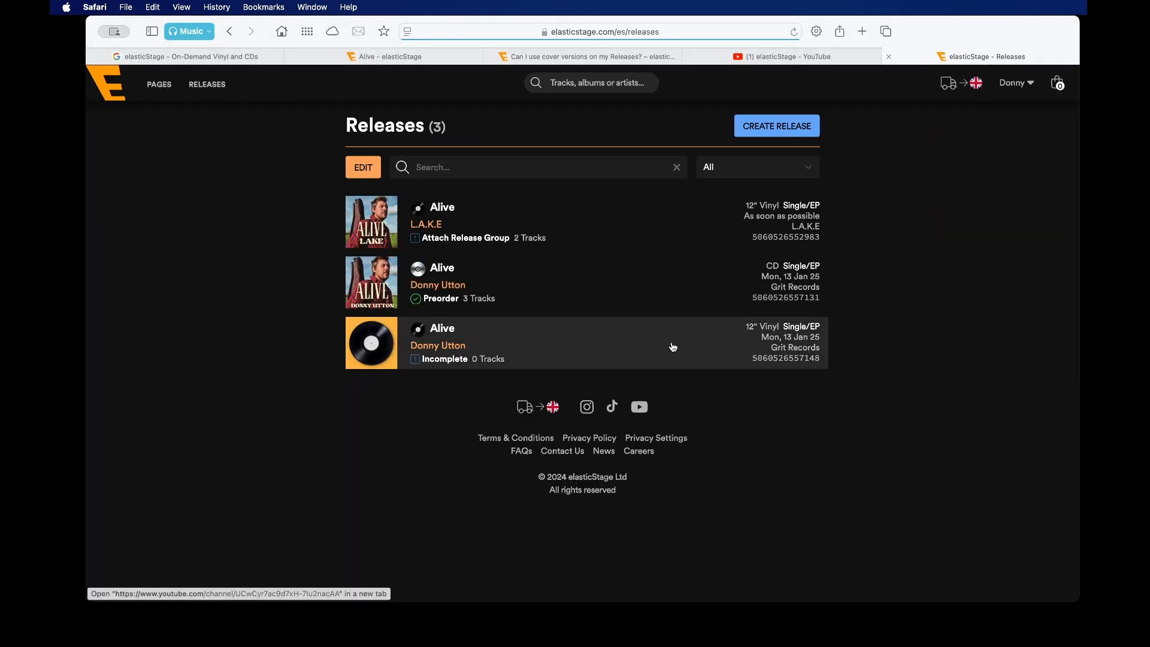
click(789, 131)
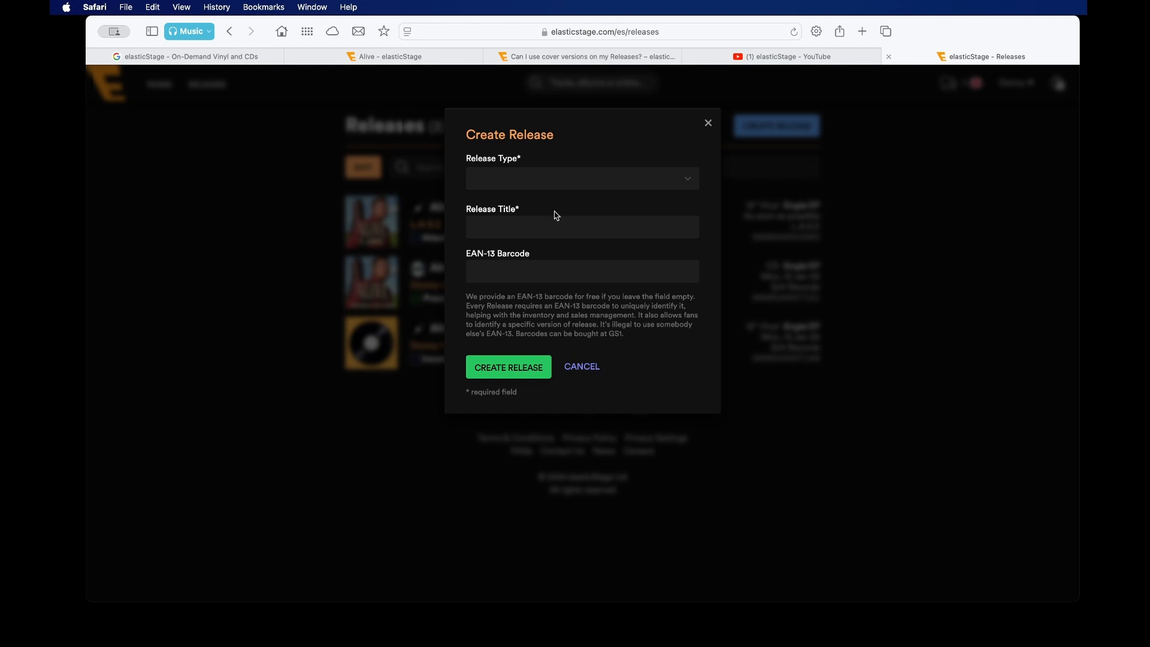
click(579, 178)
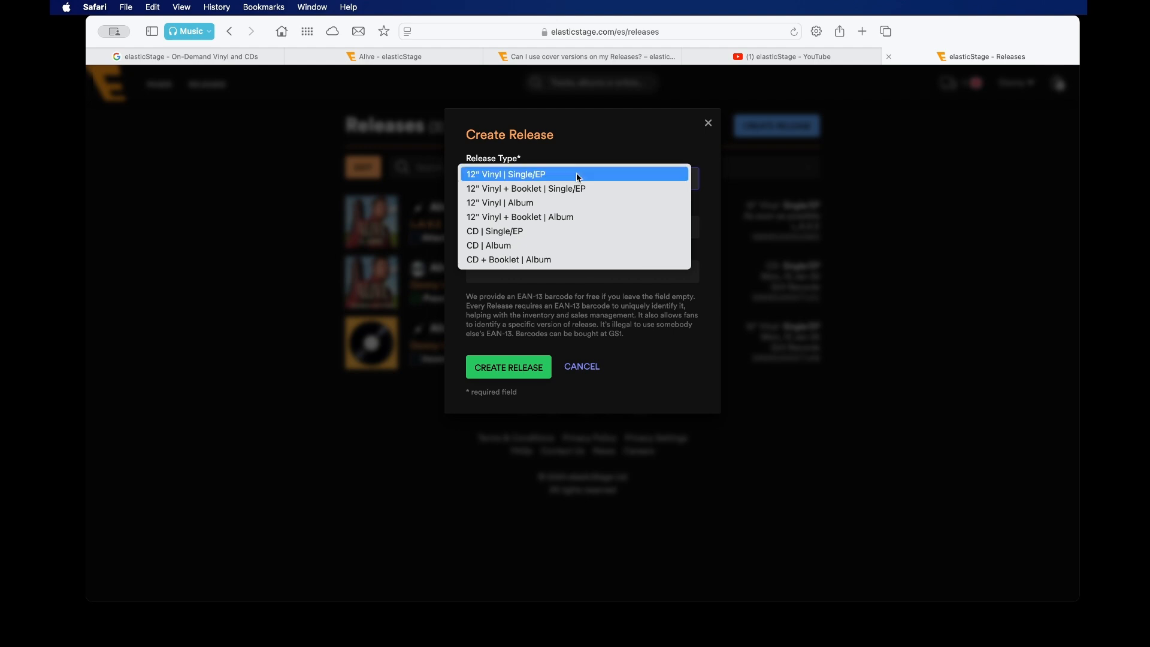
click(577, 176)
click(530, 260)
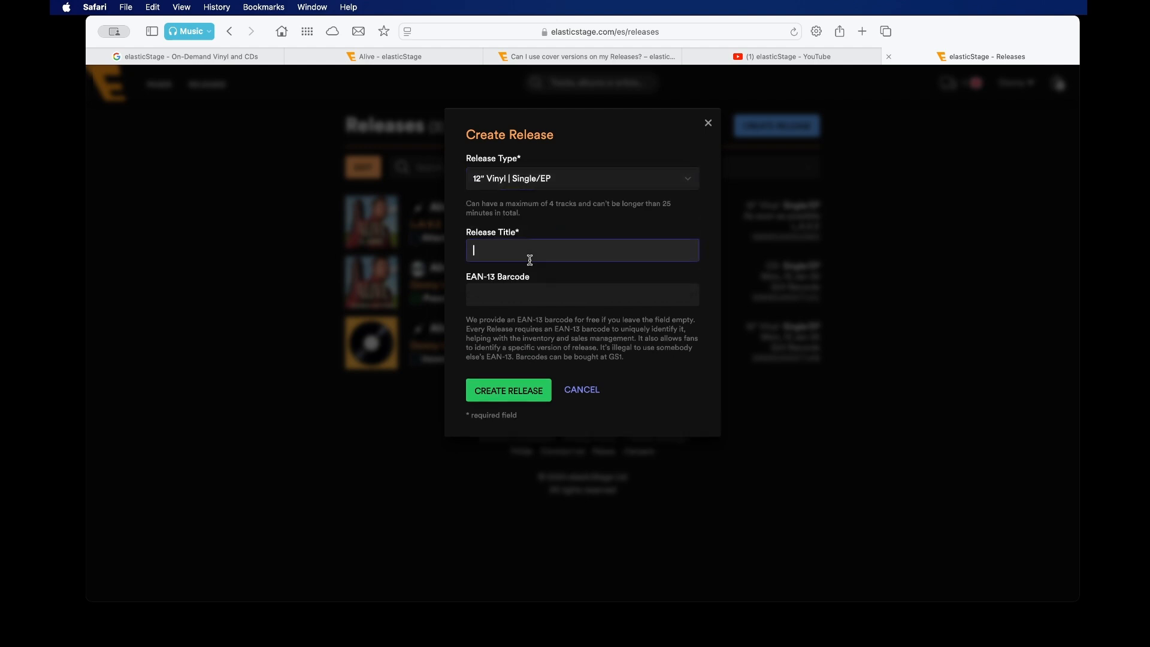
text(Alive)
click(491, 402)
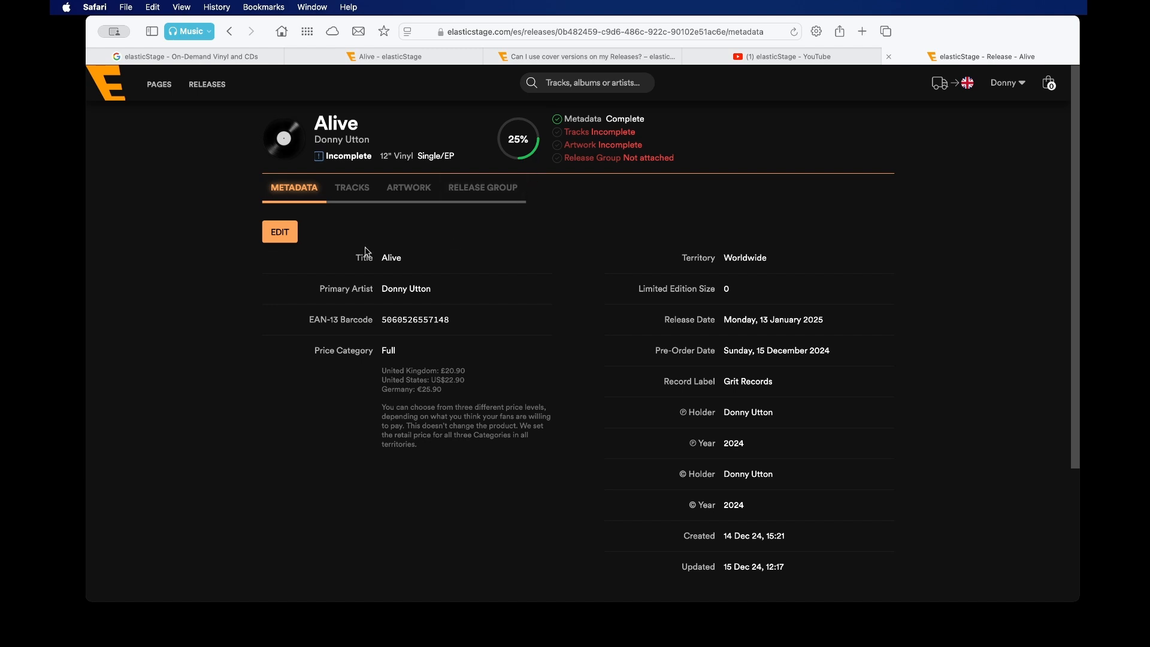
click(283, 238)
scroll(347, 264, down, 2)
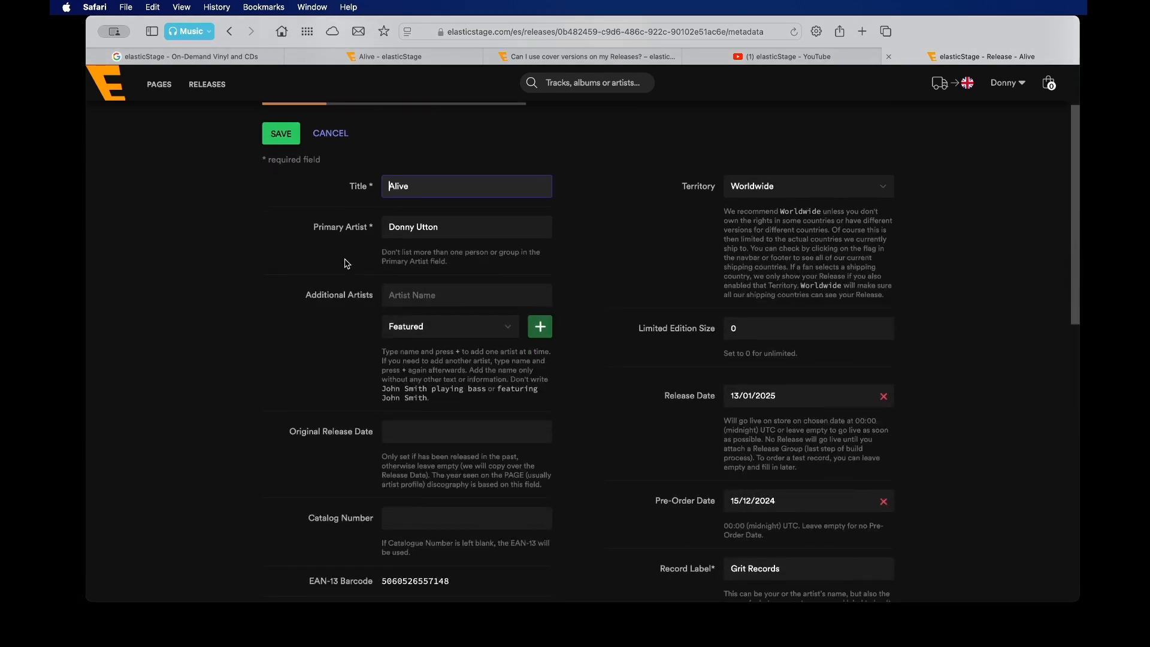
scroll(347, 263, up, 1)
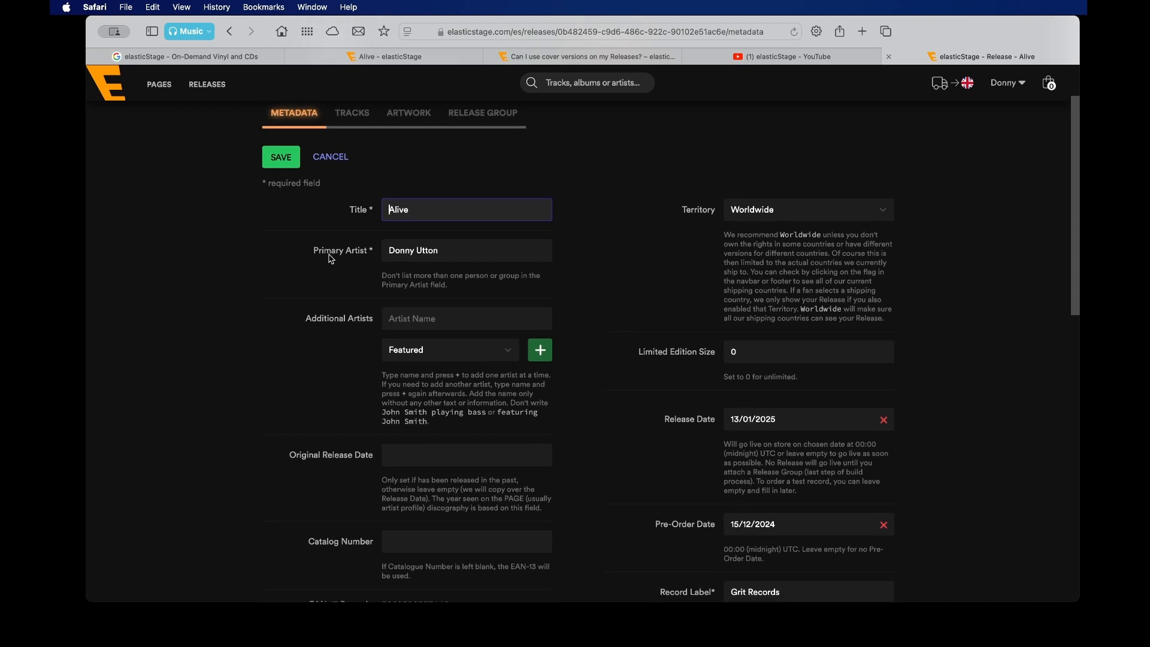
click(336, 159)
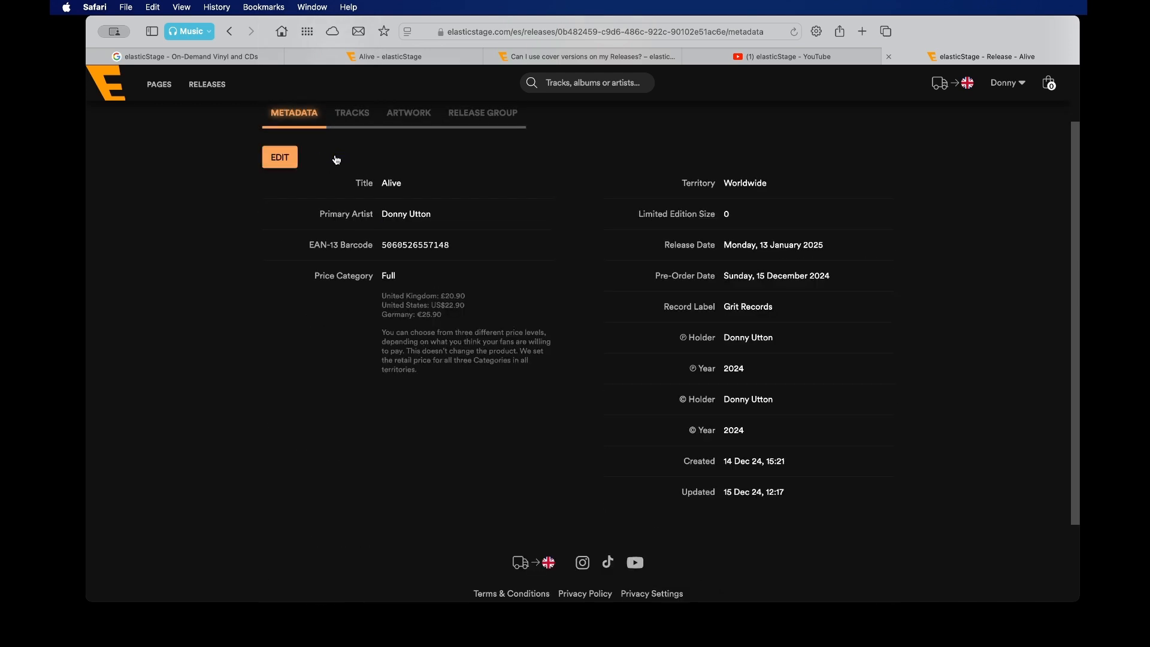
Step: Start editing the release metadata and set the additional artist role to Primary, keeping the title and primary artist
click(279, 155)
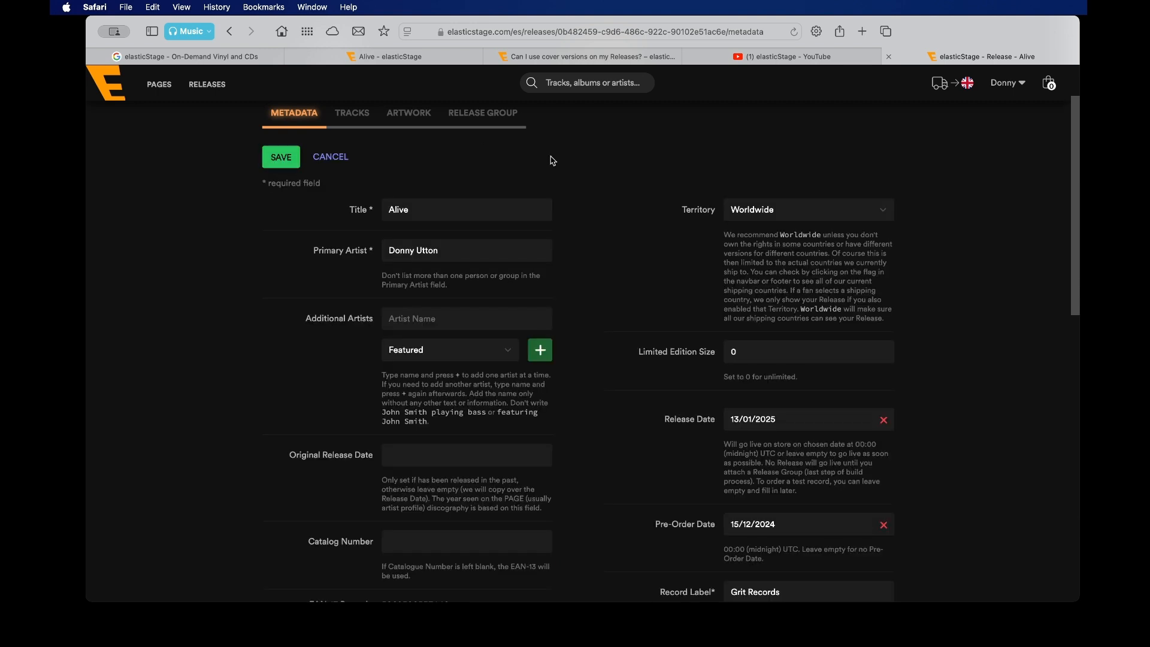
click(430, 217)
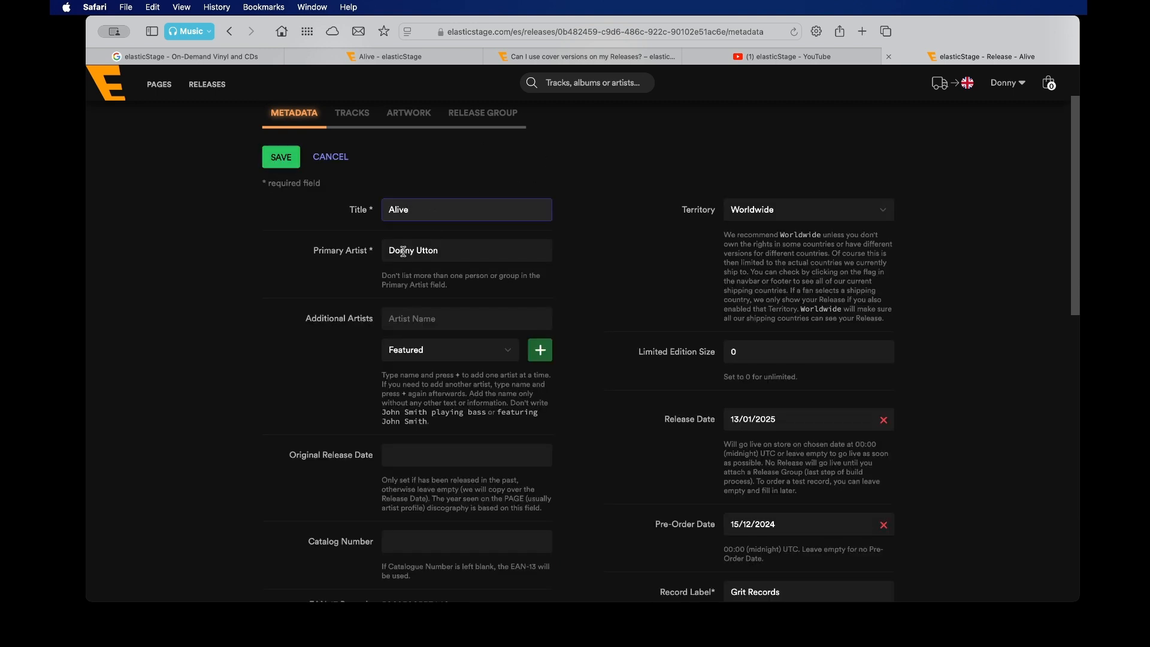
click(513, 251)
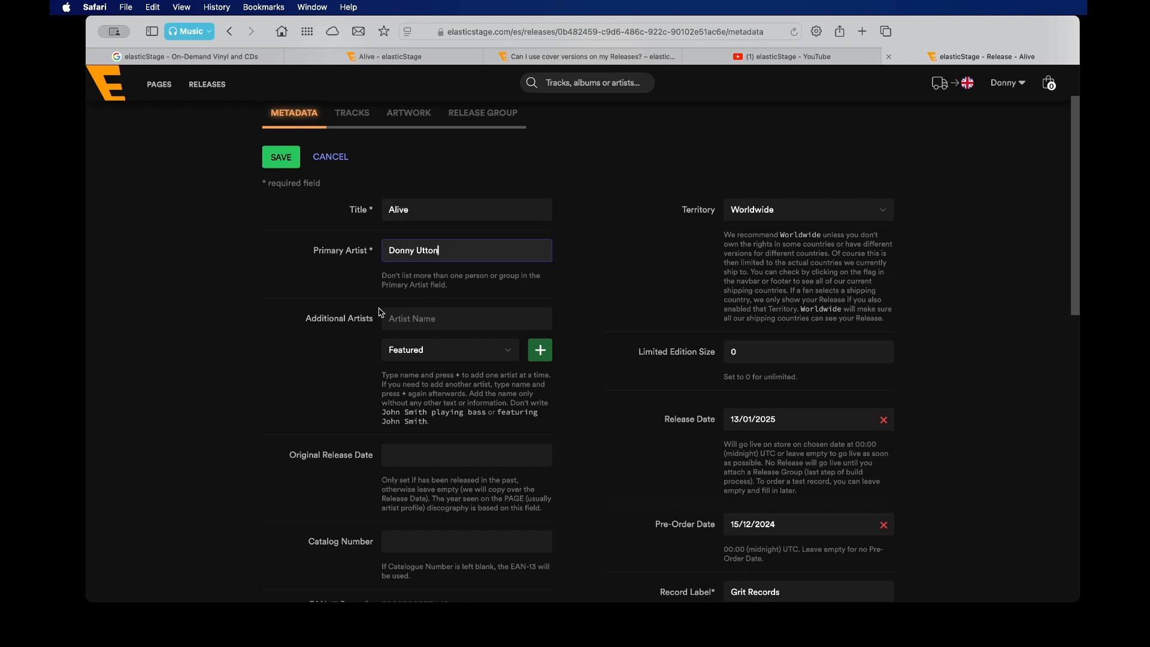
scroll(381, 312, down, 2)
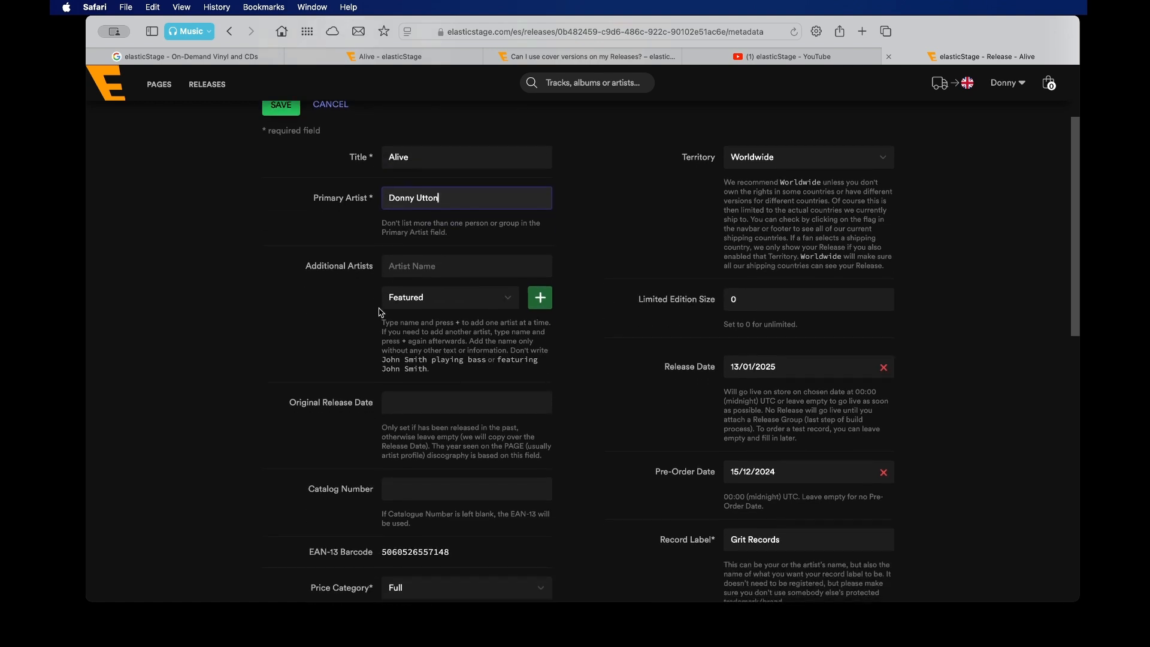
click(508, 300)
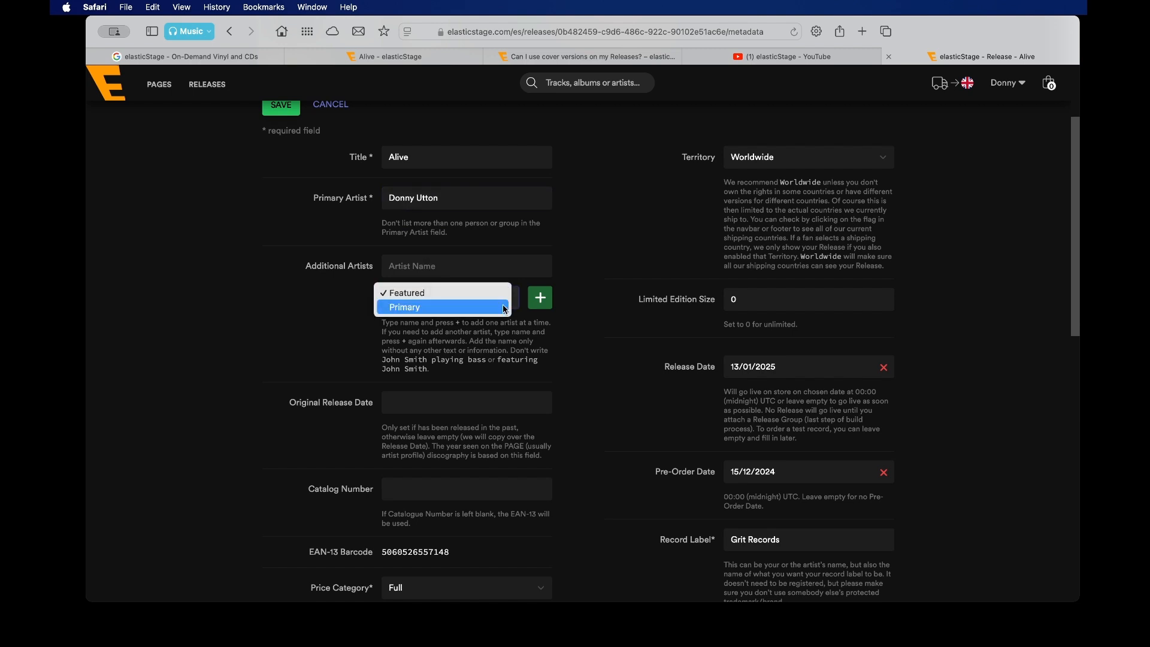
click(600, 258)
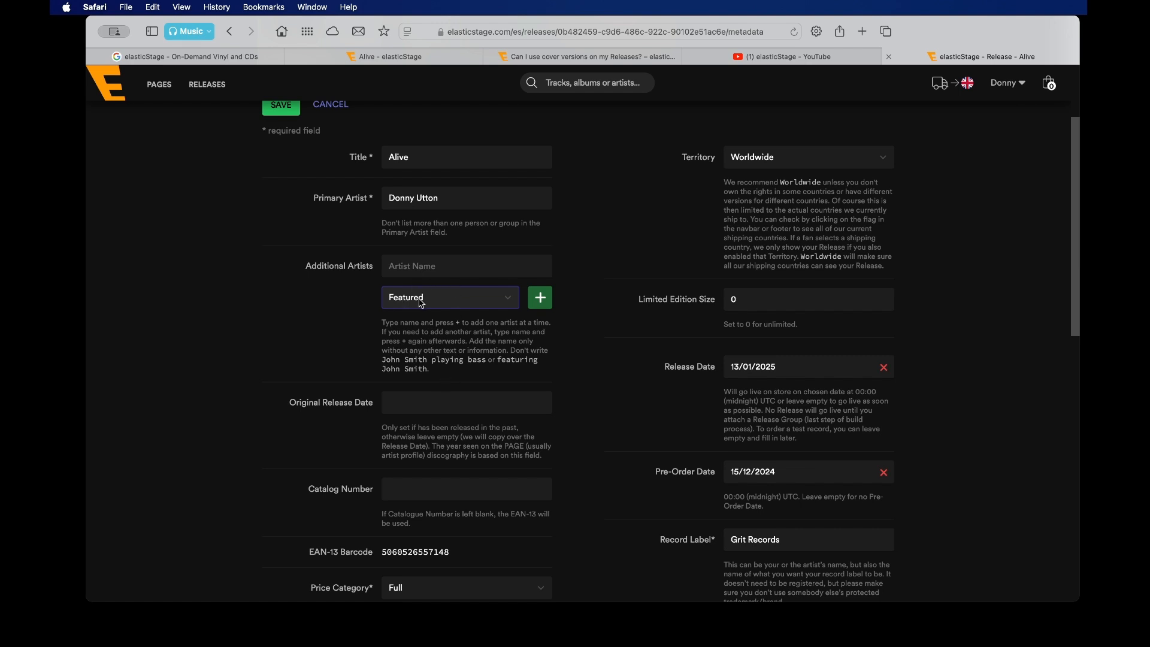
click(470, 303)
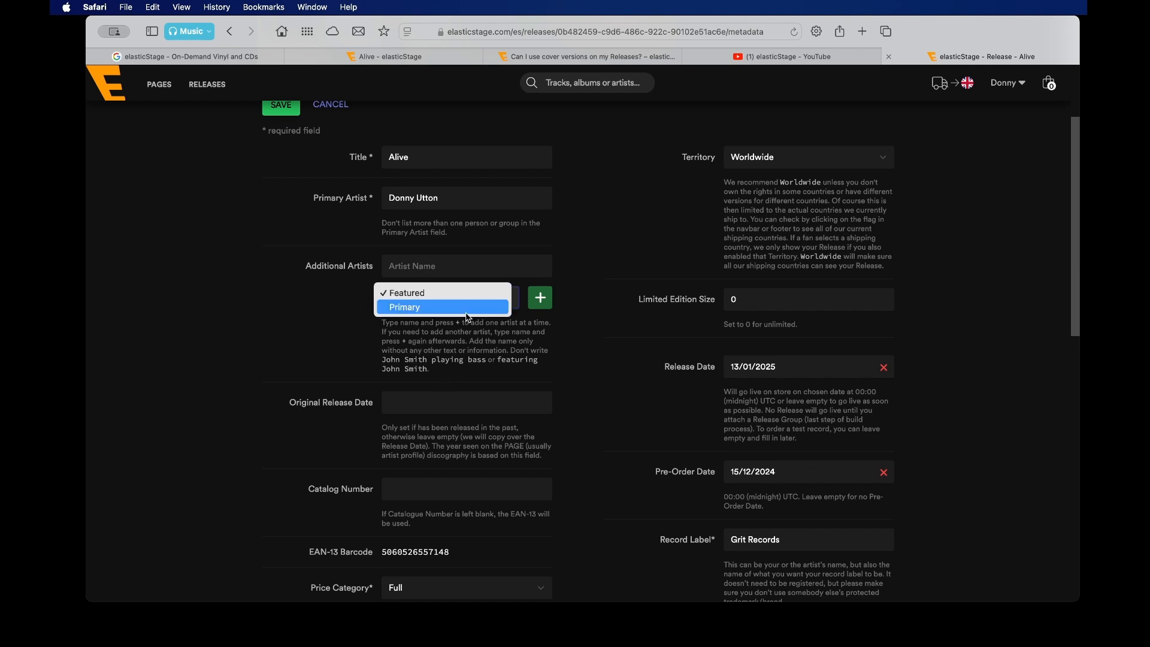
click(468, 314)
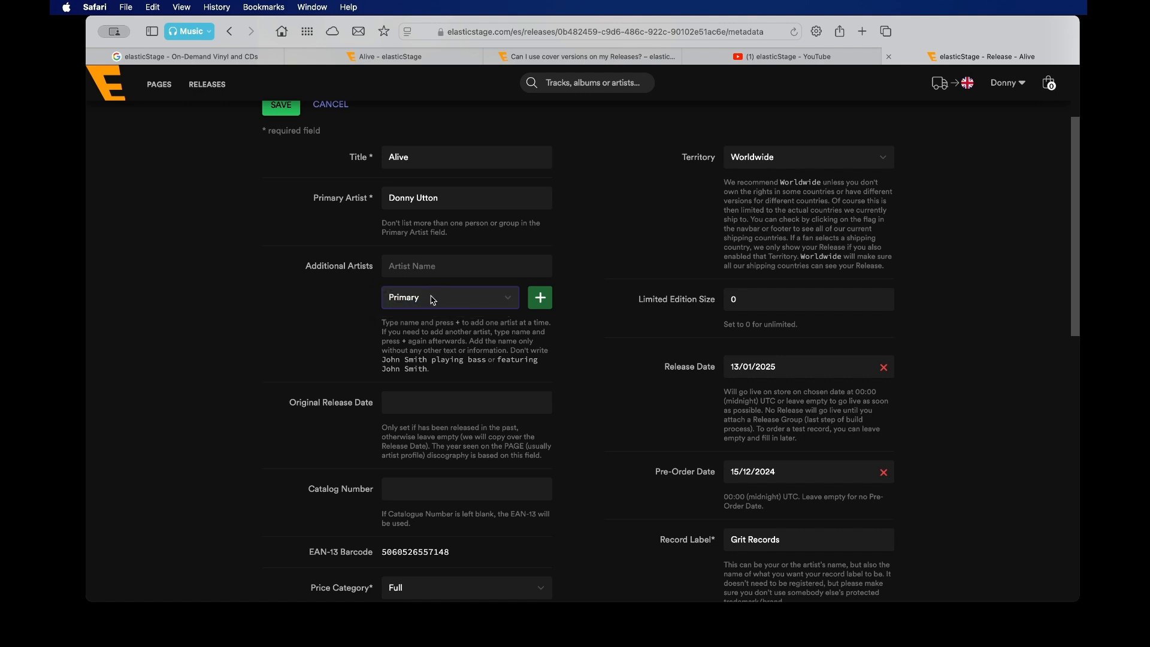
click(597, 331)
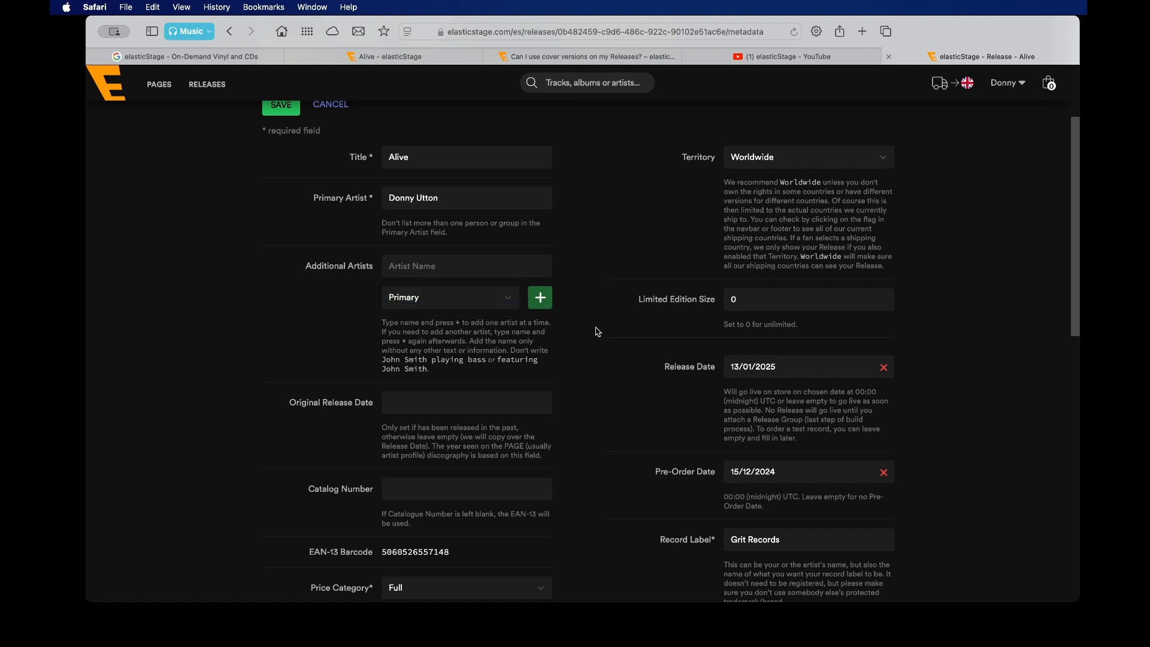
Step: Look at the Original Release Date calendar and close it without picking a date
scroll(598, 332, down, 2)
click(477, 358)
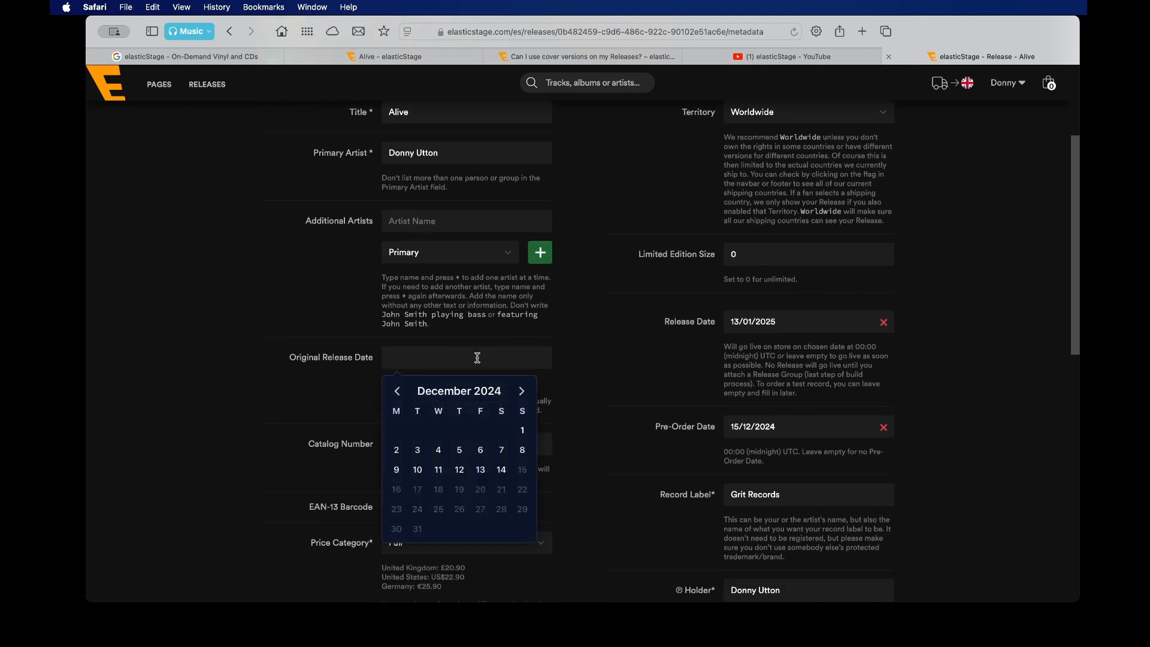
click(597, 336)
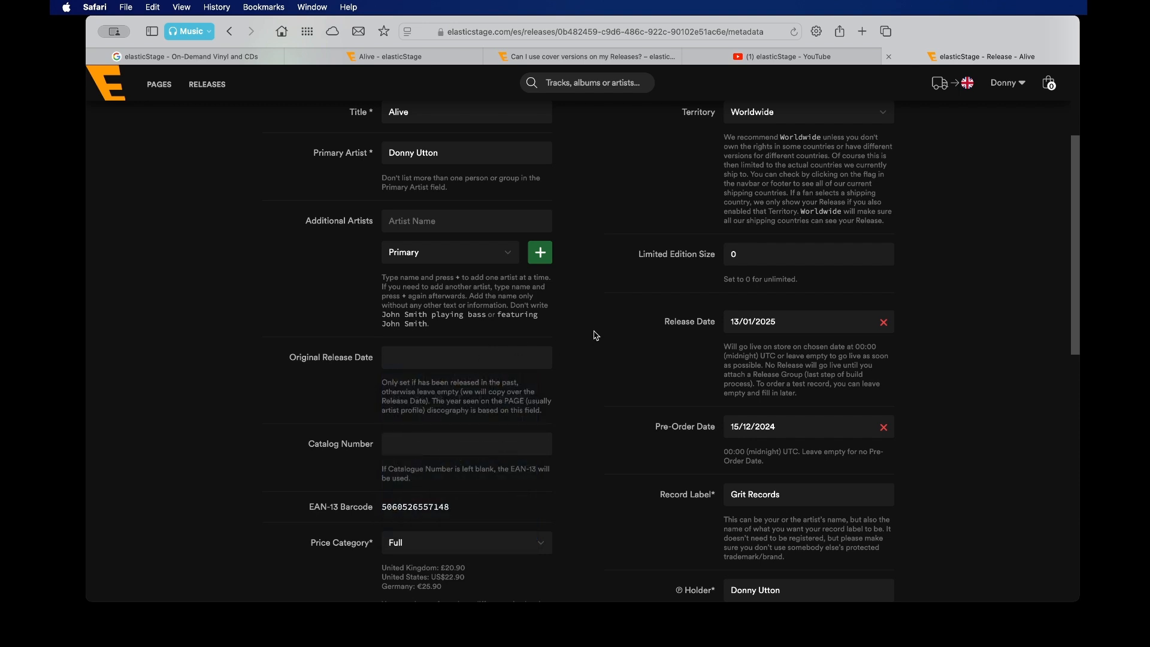
Step: Set the release's price category to Deluxe
scroll(597, 336, down, 3)
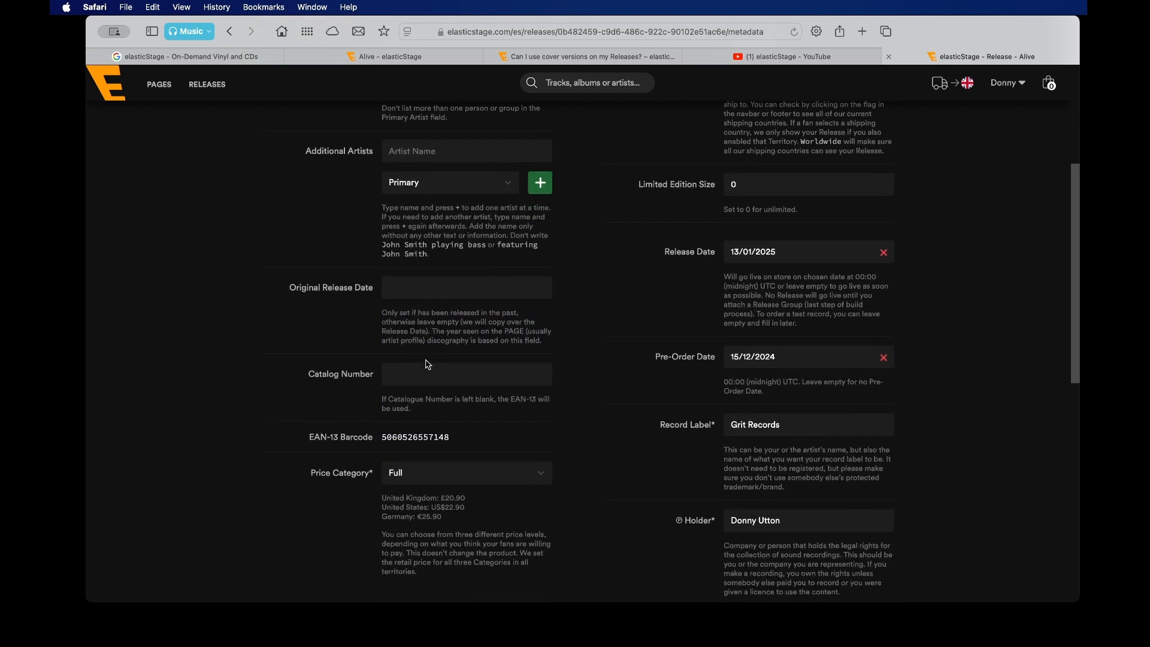
scroll(550, 365, down, 2)
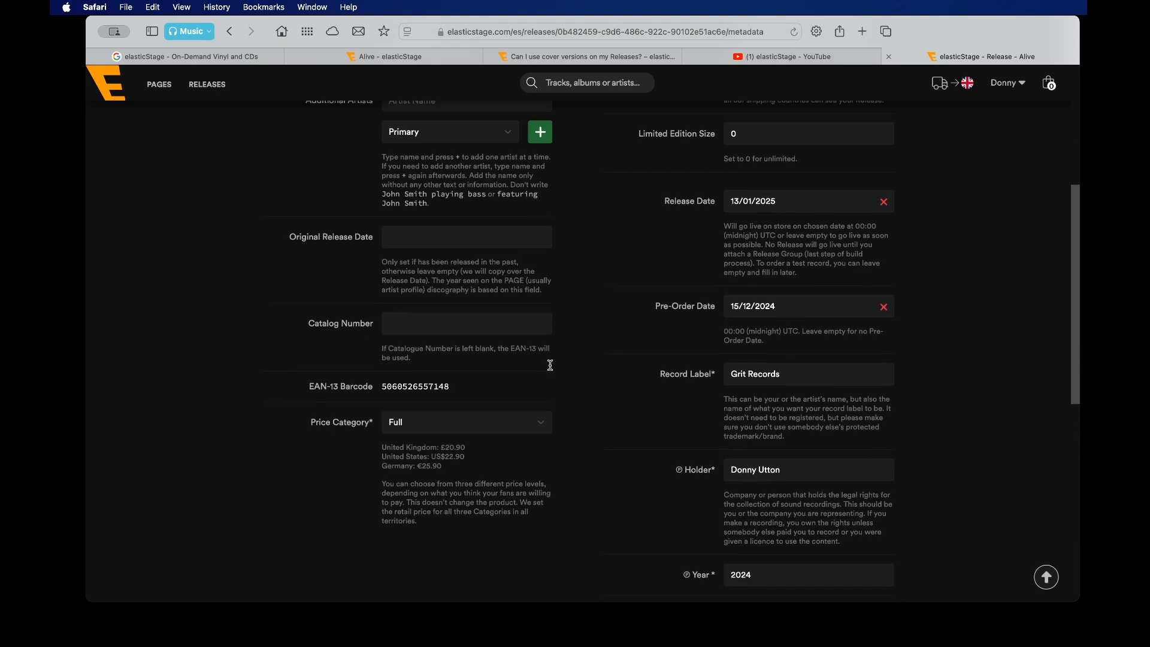
scroll(609, 363, down, 1)
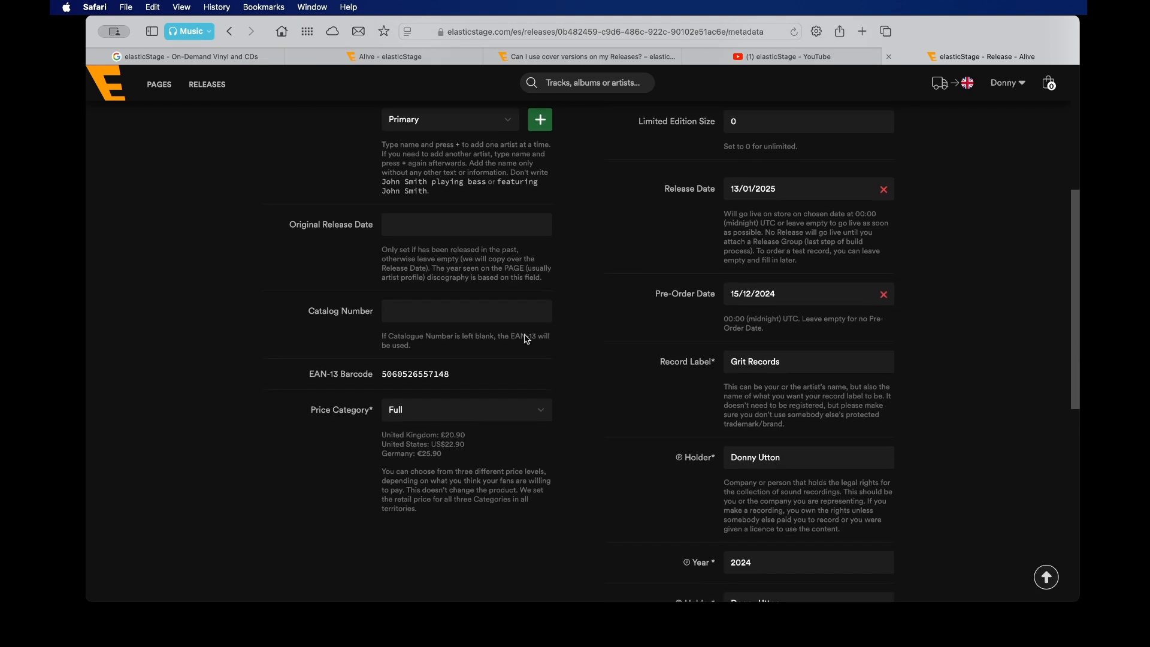
scroll(570, 343, down, 2)
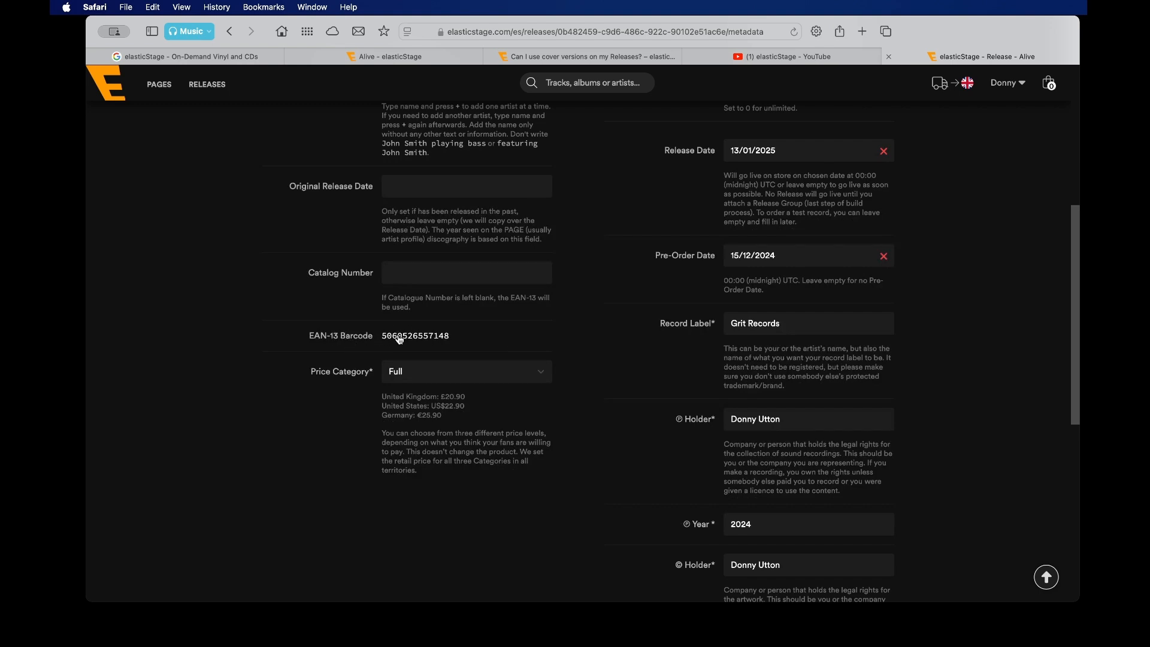
scroll(458, 335, down, 2)
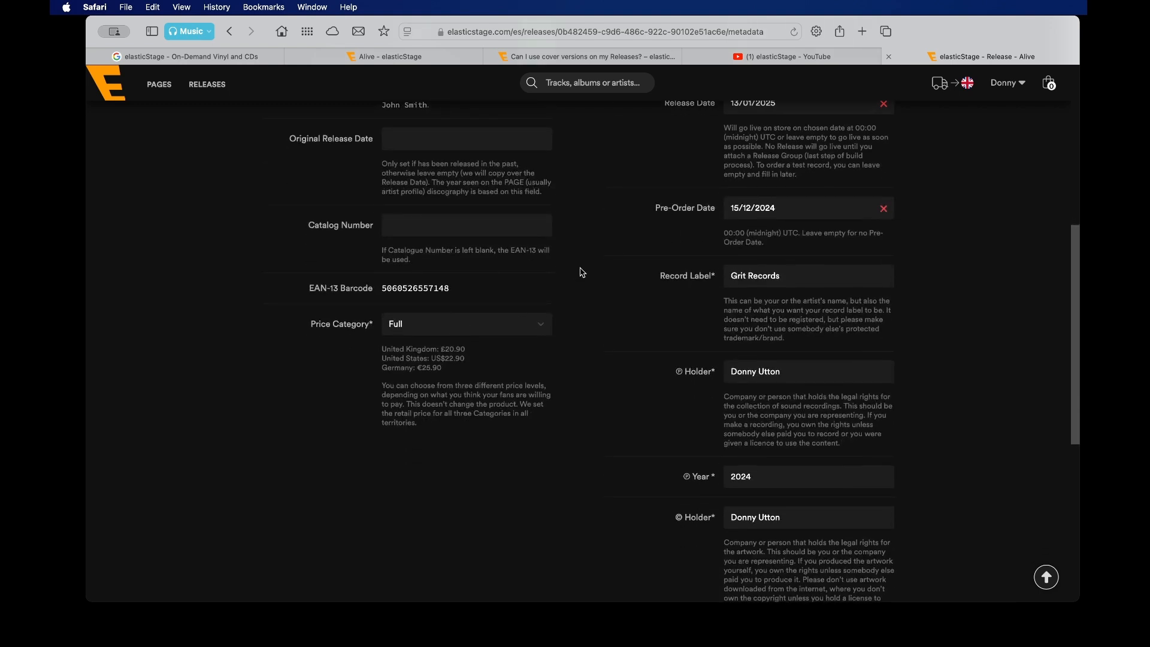
scroll(580, 272, down, 2)
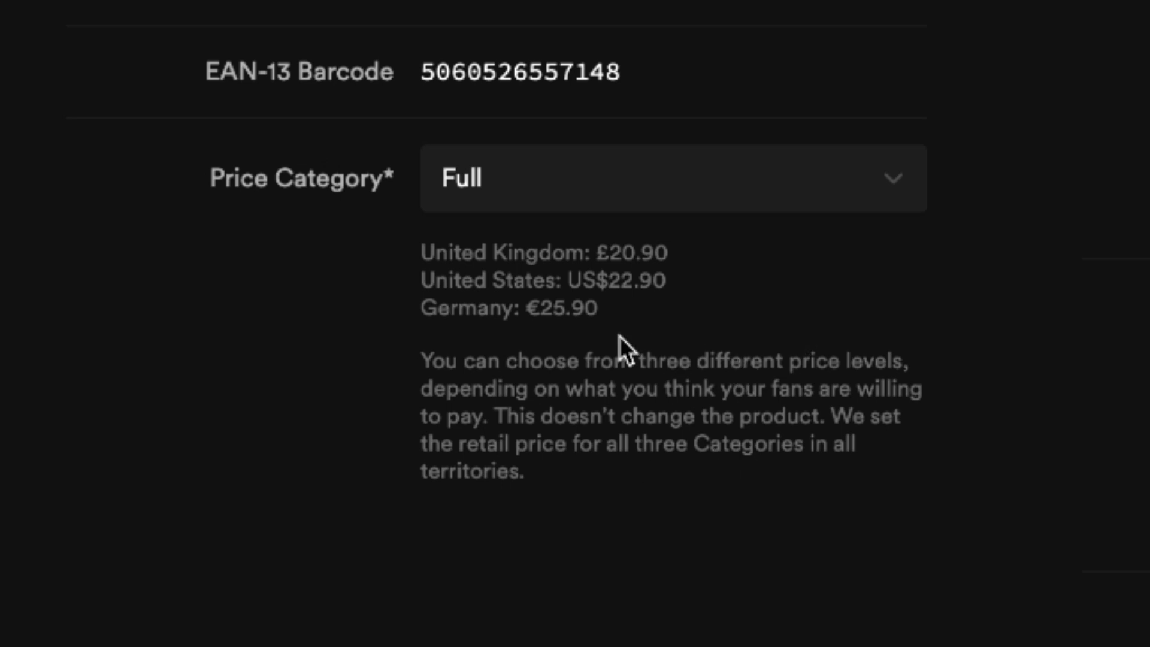
click(712, 149)
click(706, 252)
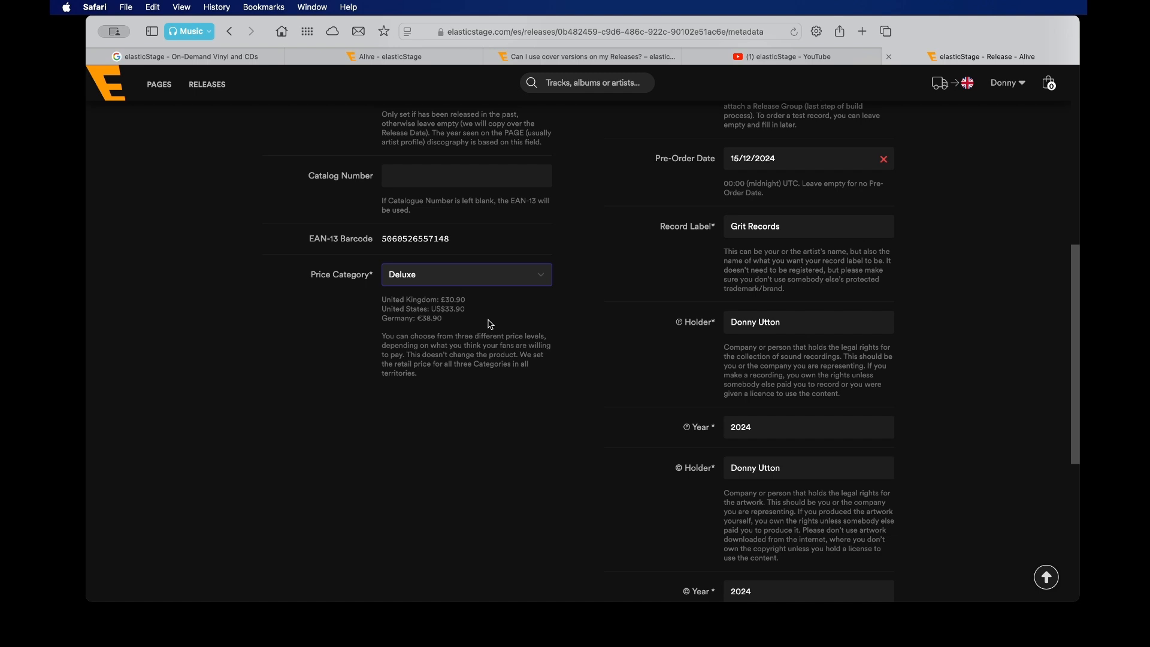
Step: Set the release's price category to Full and check the territory options, keeping Worldwide
click(508, 274)
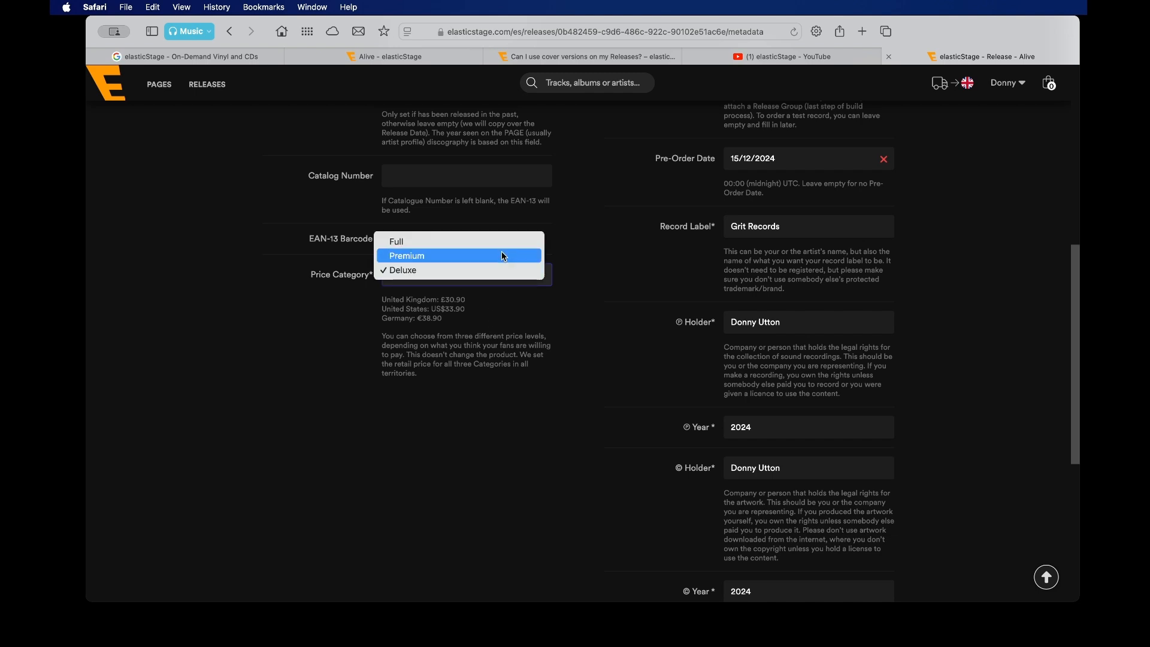
click(505, 242)
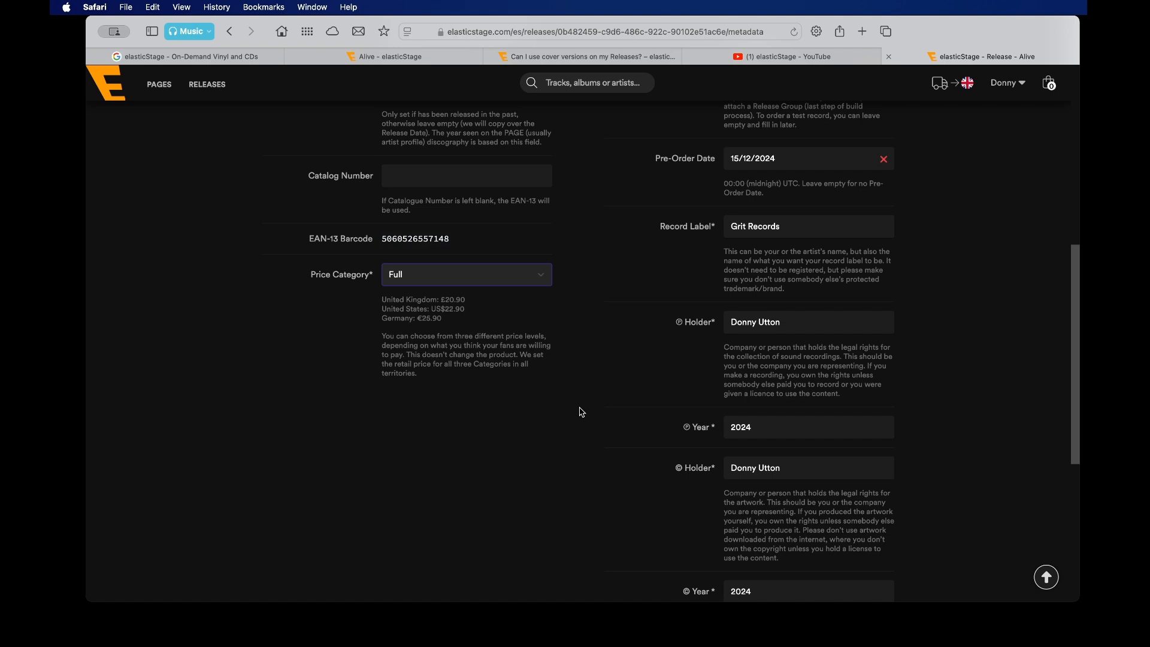
scroll(581, 412, up, 2)
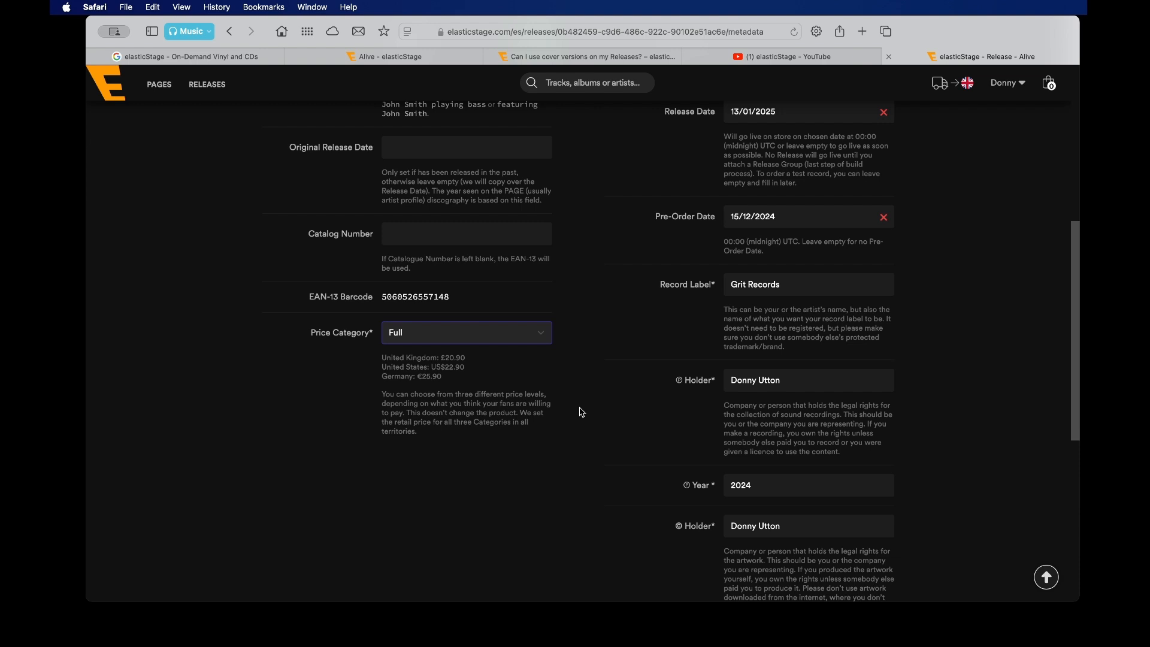
scroll(581, 413, up, 9)
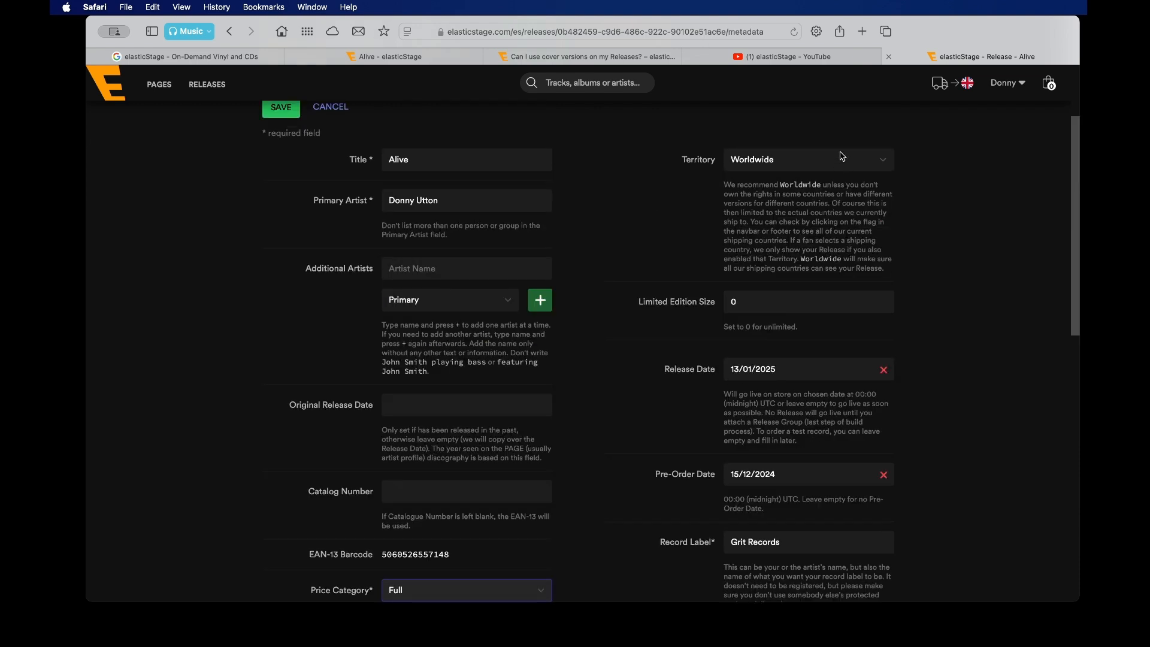
click(840, 153)
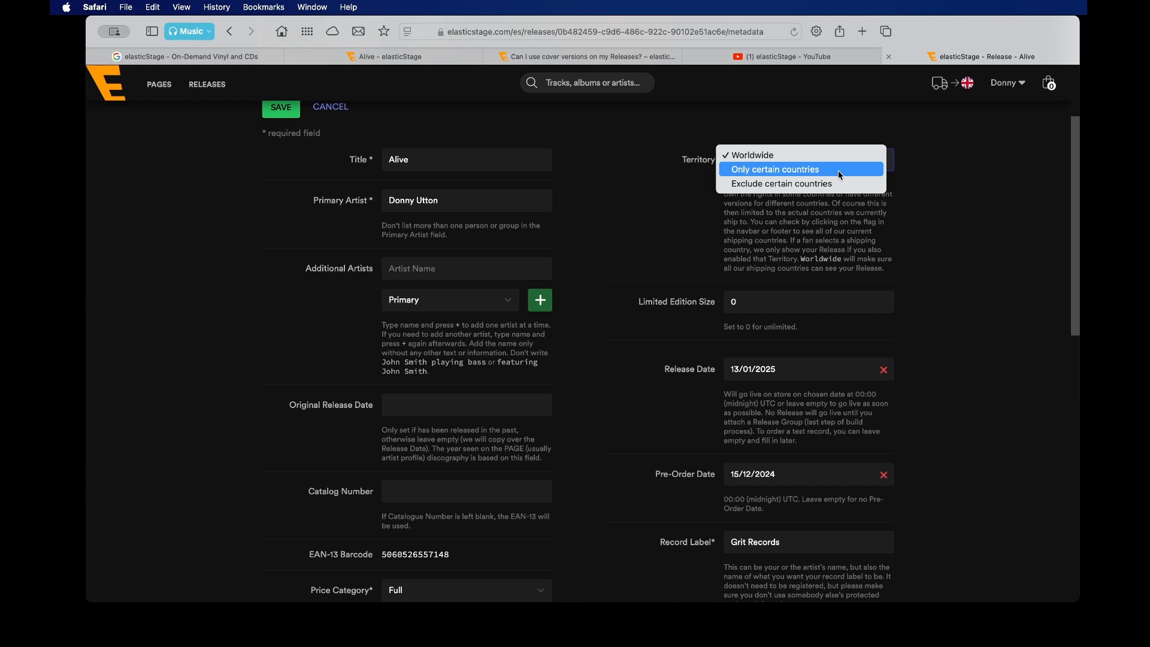
click(975, 191)
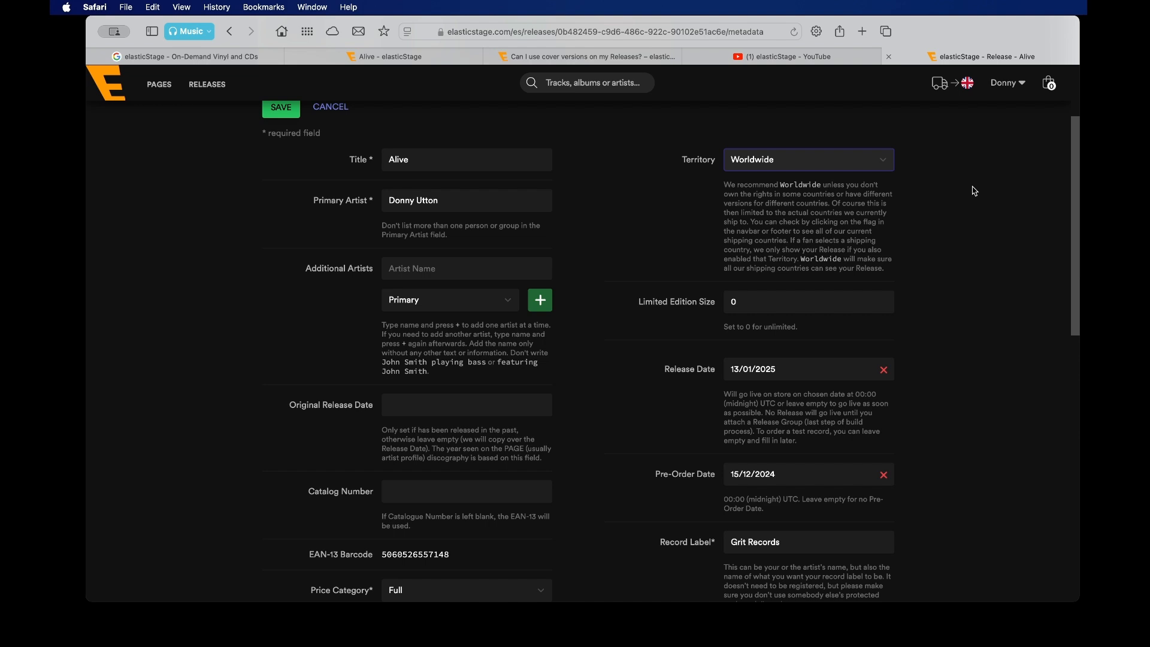
Step: Check the limited edition size field and the release date calendar without changing either
scroll(975, 191, down, 2)
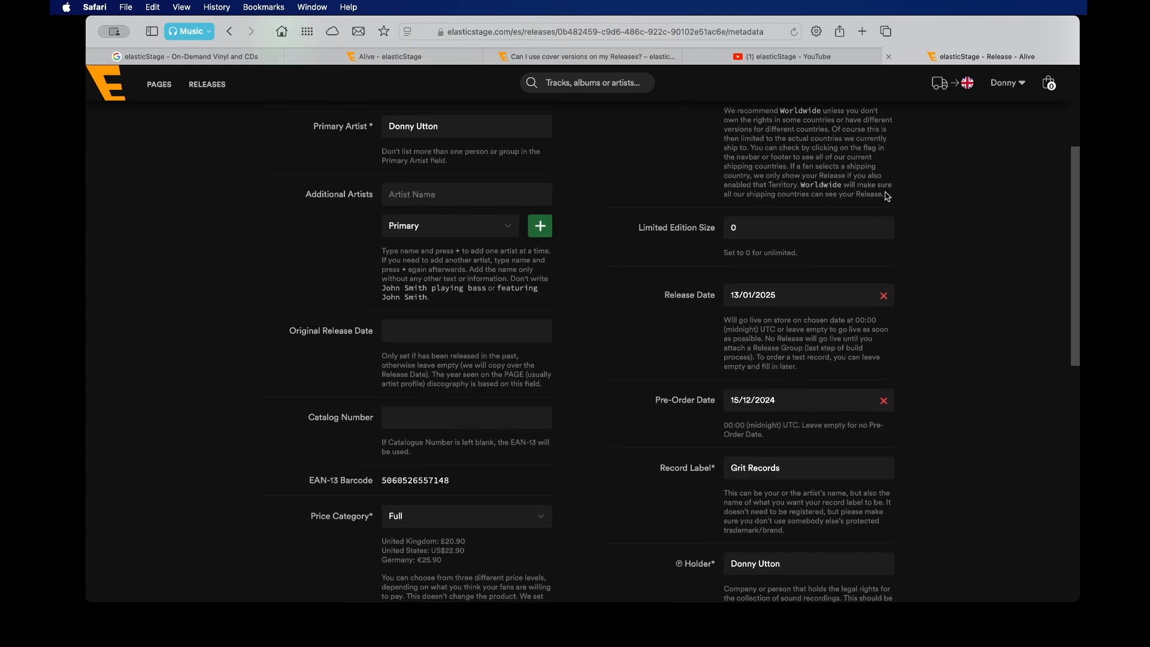
click(756, 229)
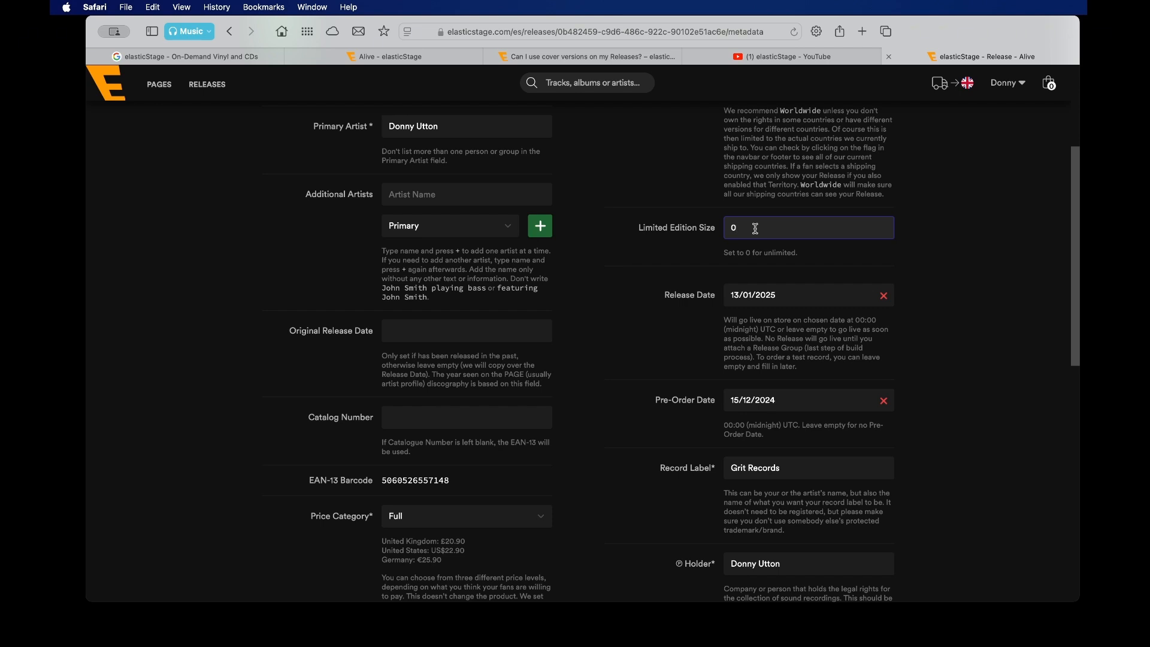
scroll(755, 229, down, 4)
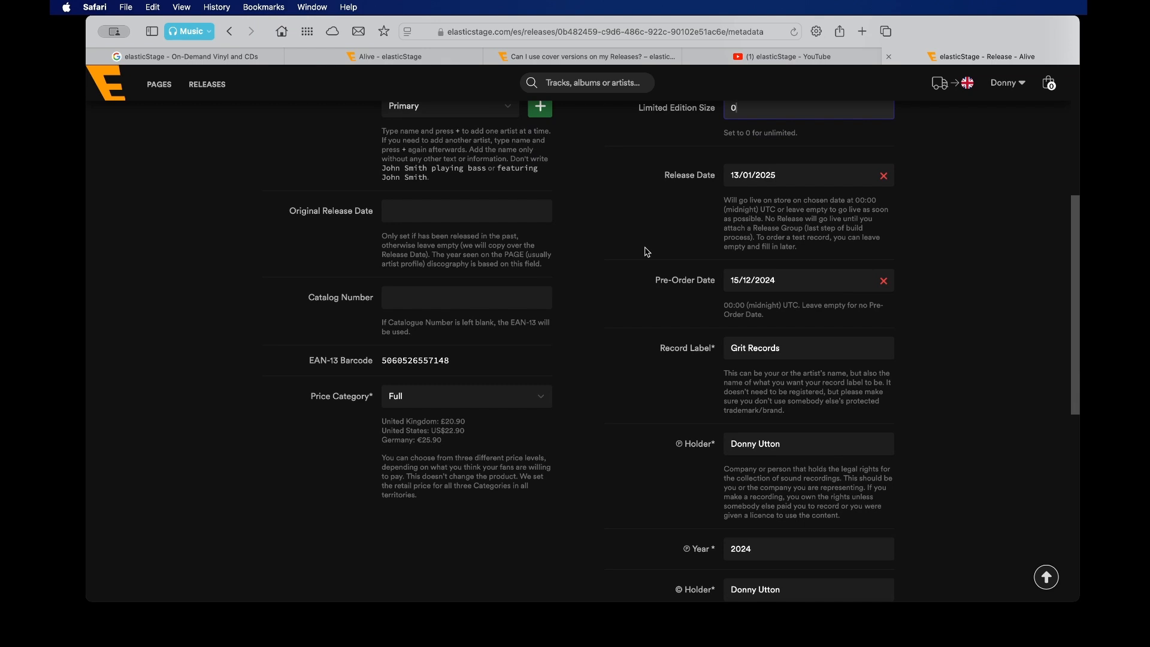
click(769, 186)
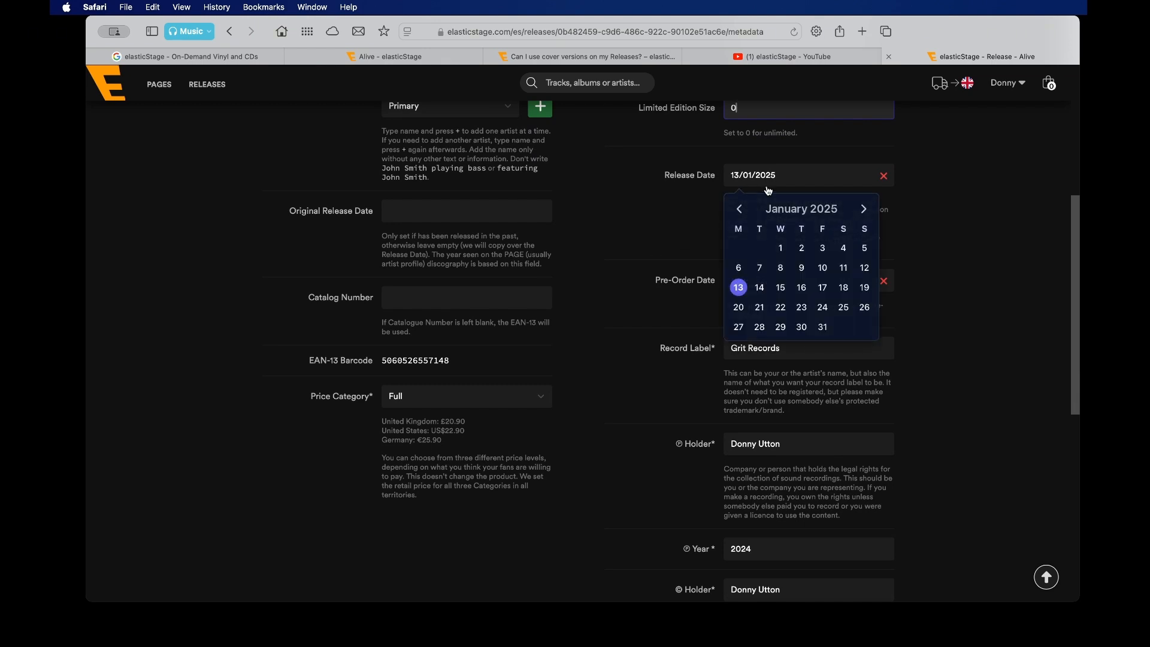
click(661, 235)
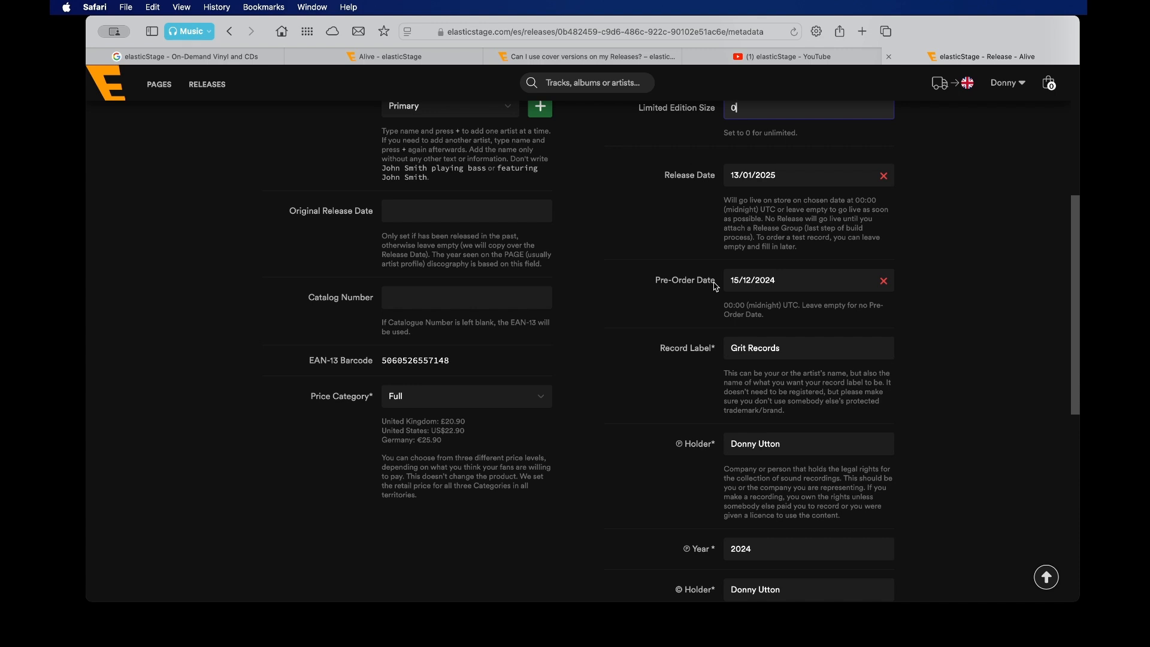
Step: Review the pre-order date, record label, rights holder, year and notes fields, leaving them as they are, and save the metadata
scroll(716, 287, down, 5)
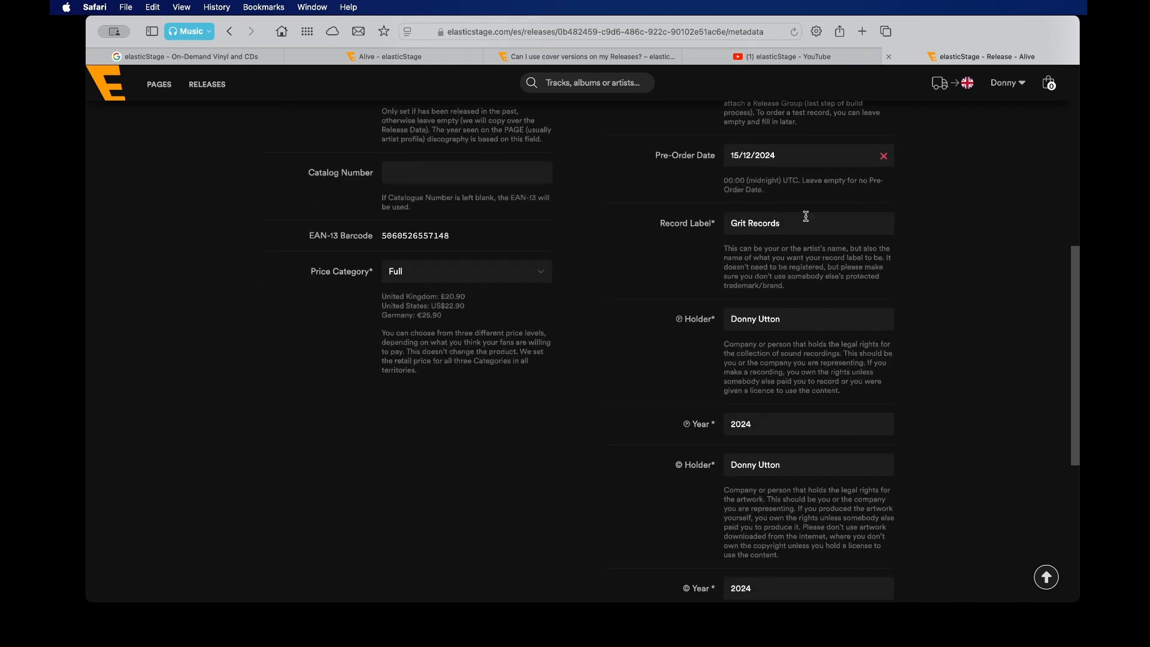
scroll(940, 292, down, 1)
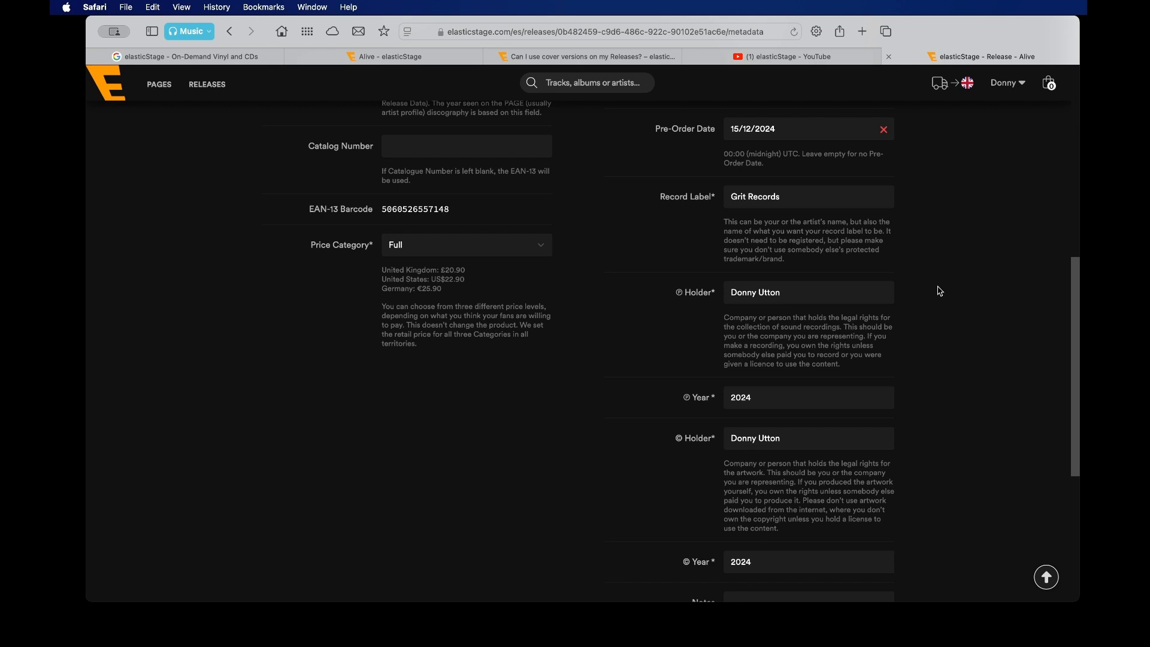
scroll(940, 291, down, 2)
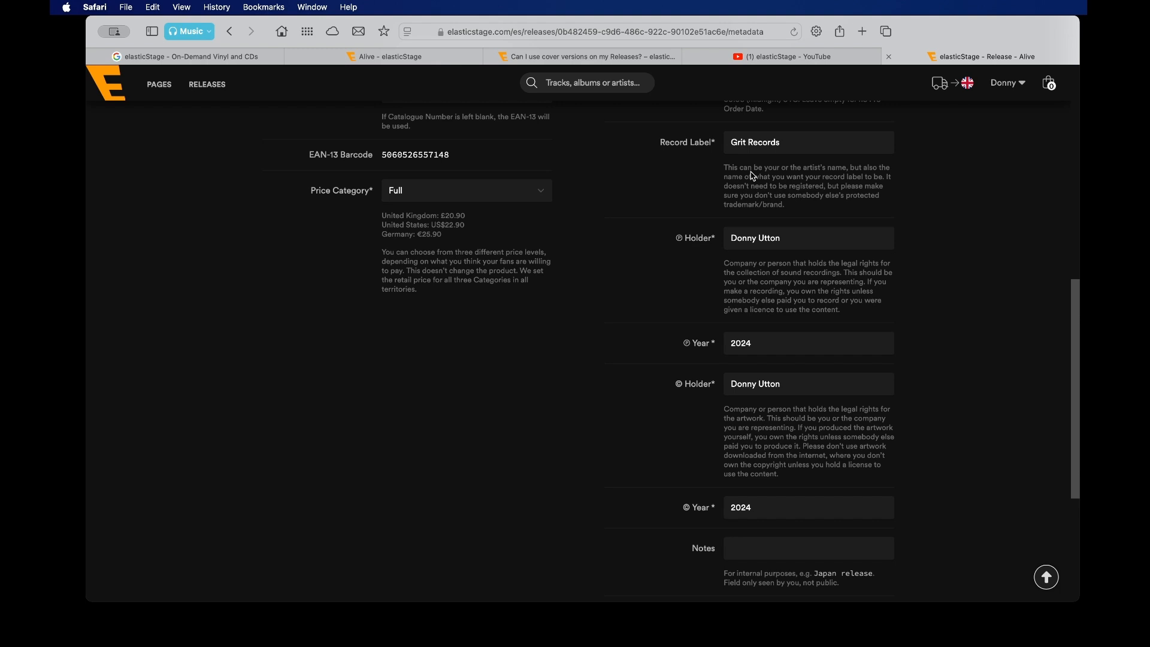
scroll(753, 176, down, 3)
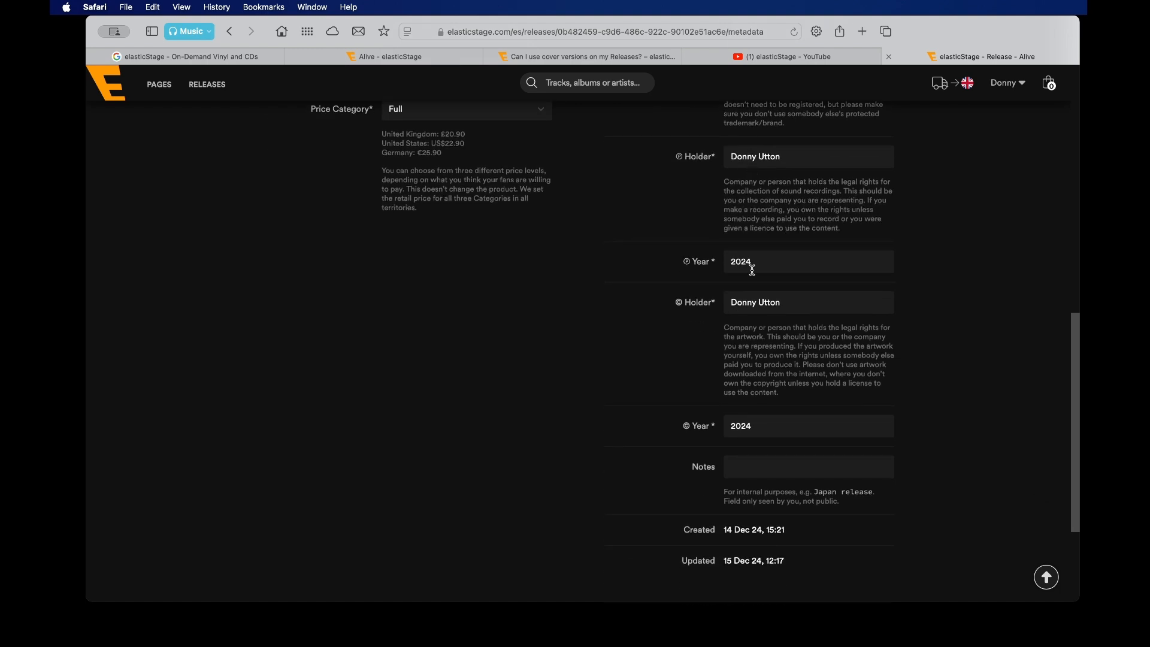
scroll(797, 263, down, 2)
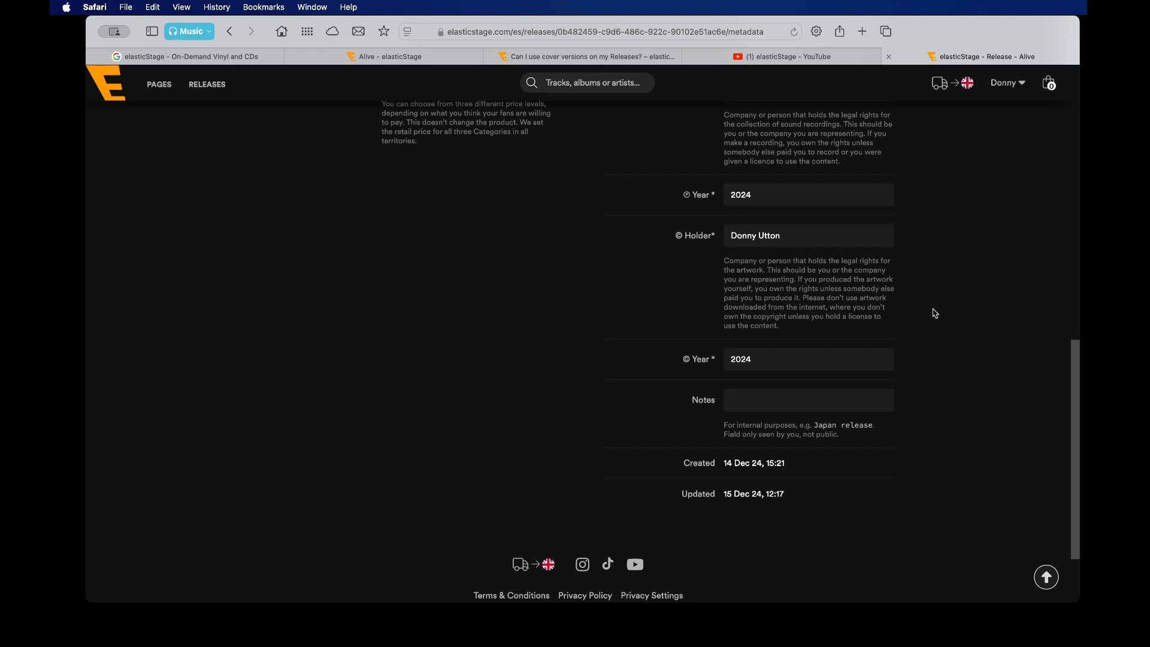
scroll(908, 287, down, 2)
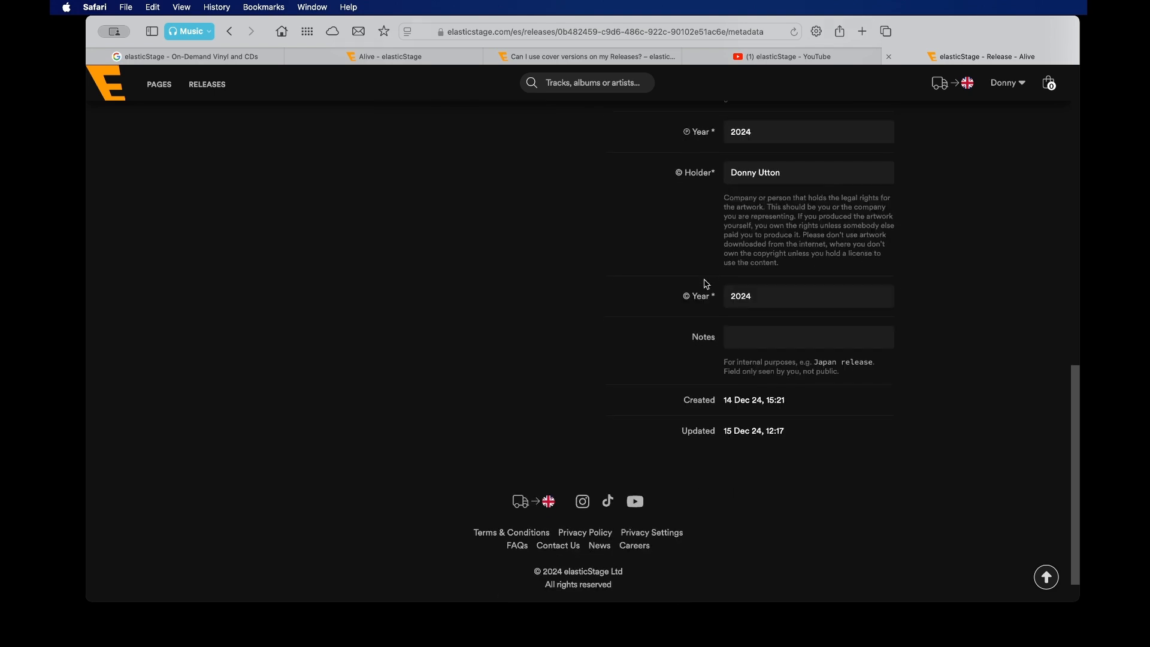
click(753, 343)
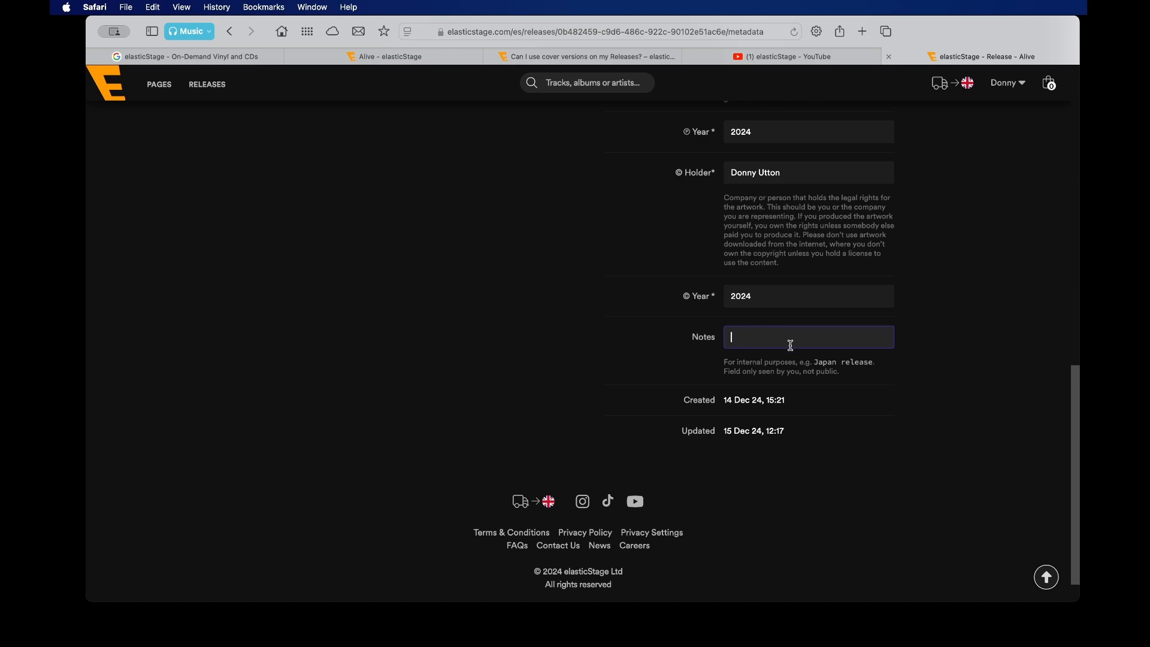
scroll(791, 345, up, 15)
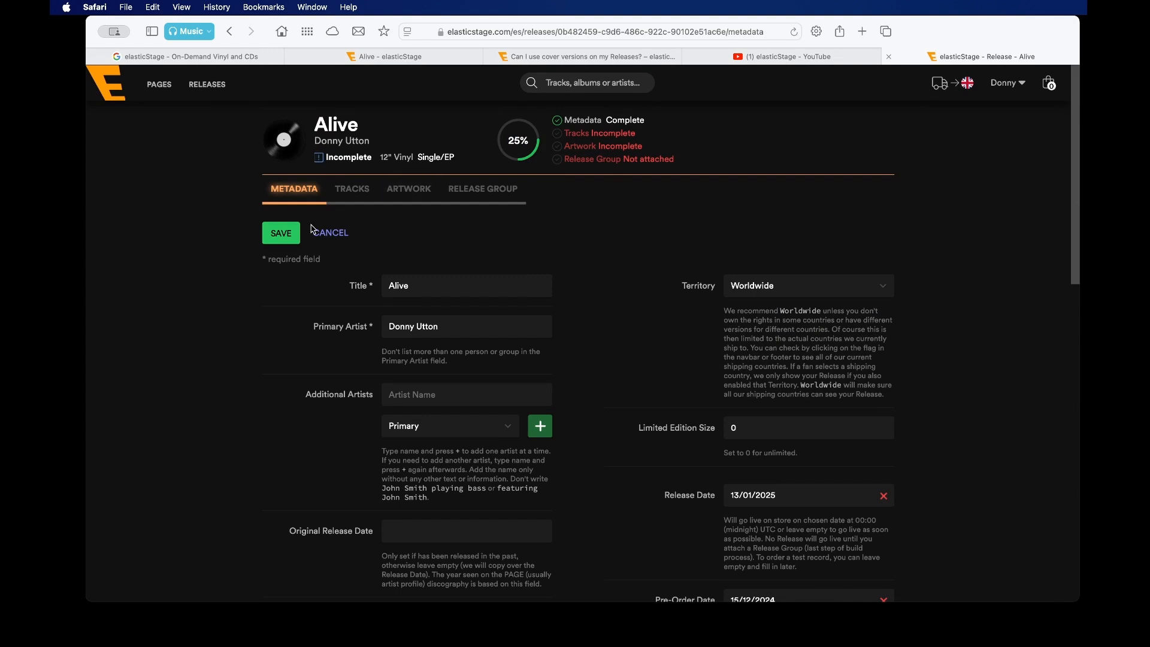
click(280, 239)
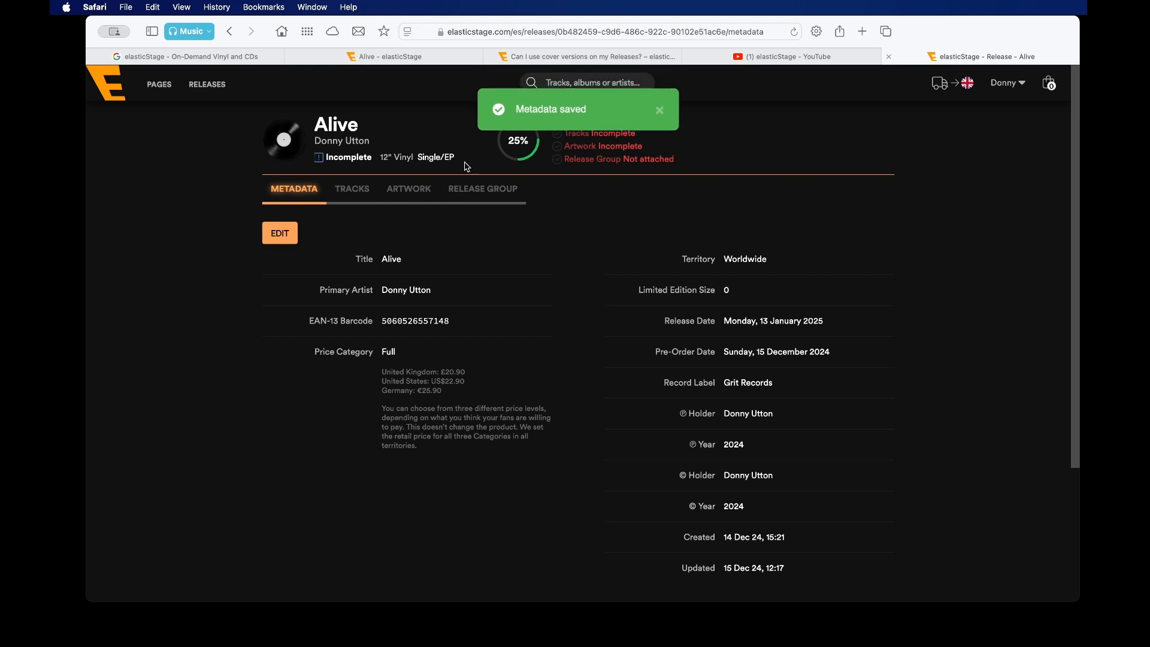
Step: Start editing the release's tracks and upload the audio files for "Alive" and "I Choose Whisky - Single Version"
click(358, 197)
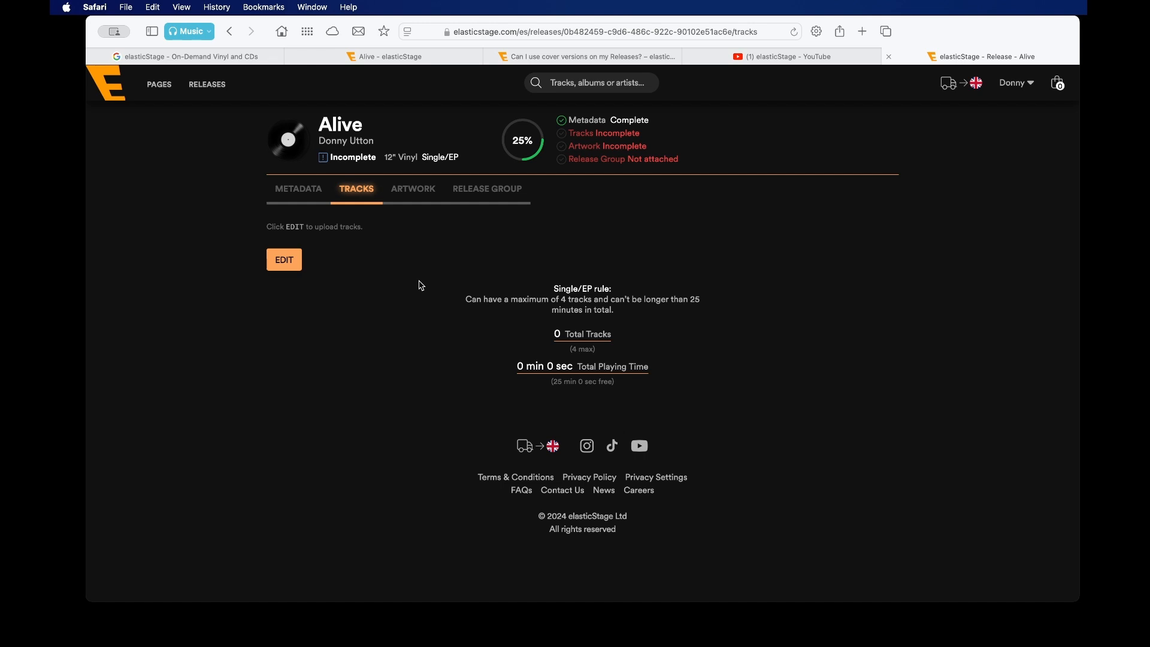
click(282, 259)
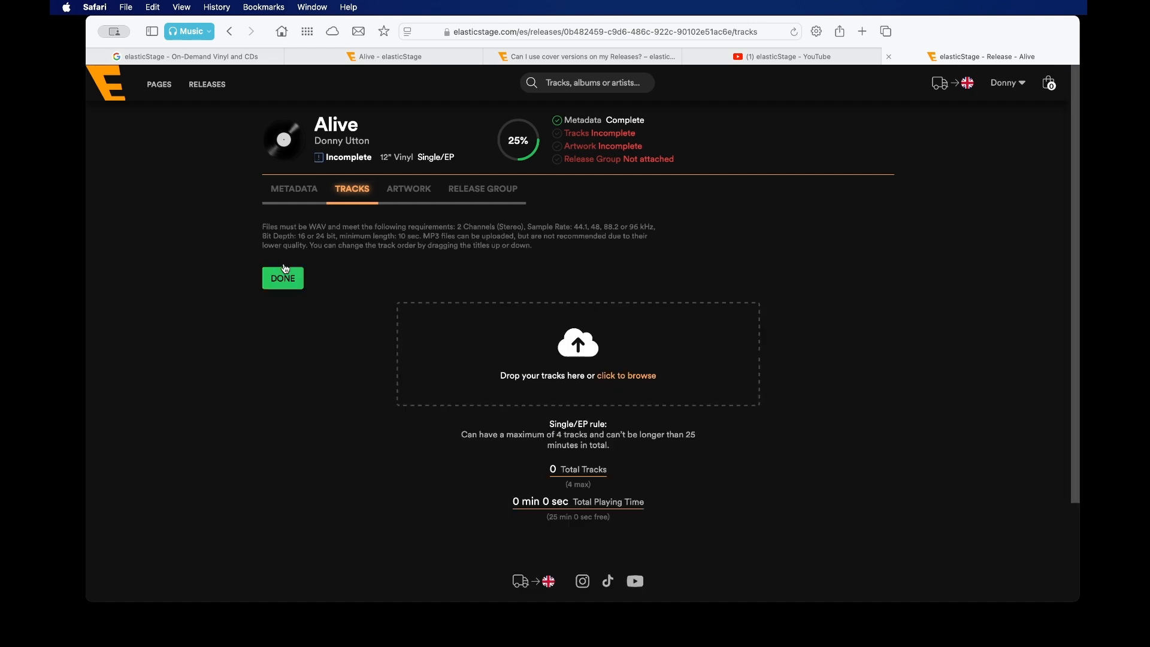
scroll(527, 329, down, 3)
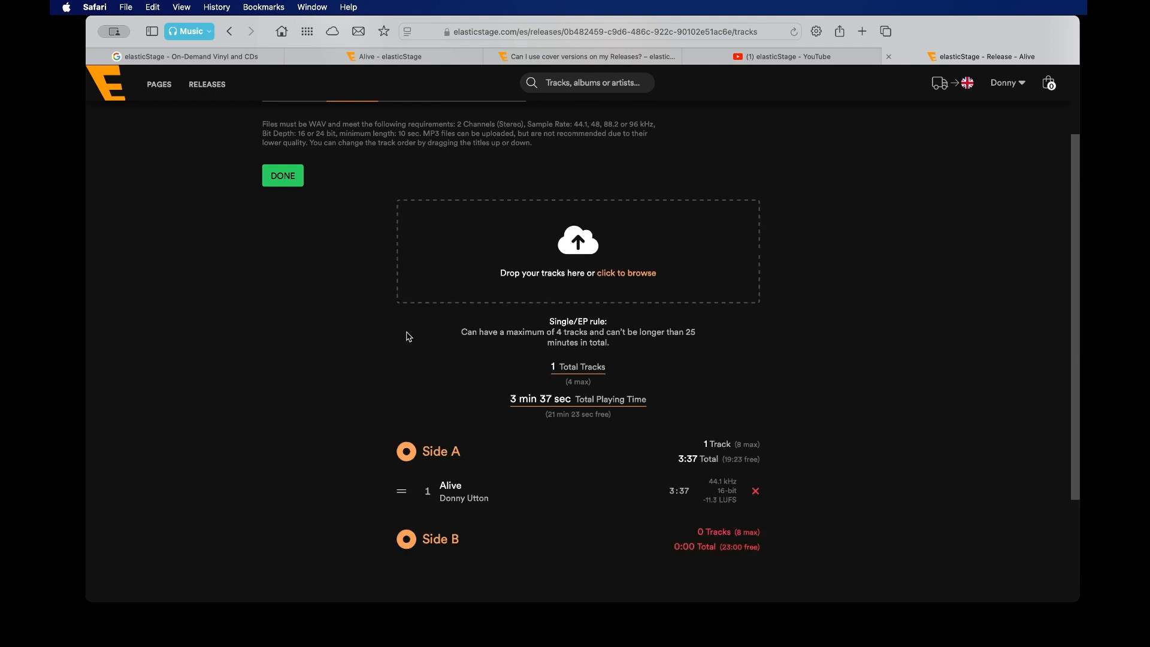
scroll(409, 338, down, 5)
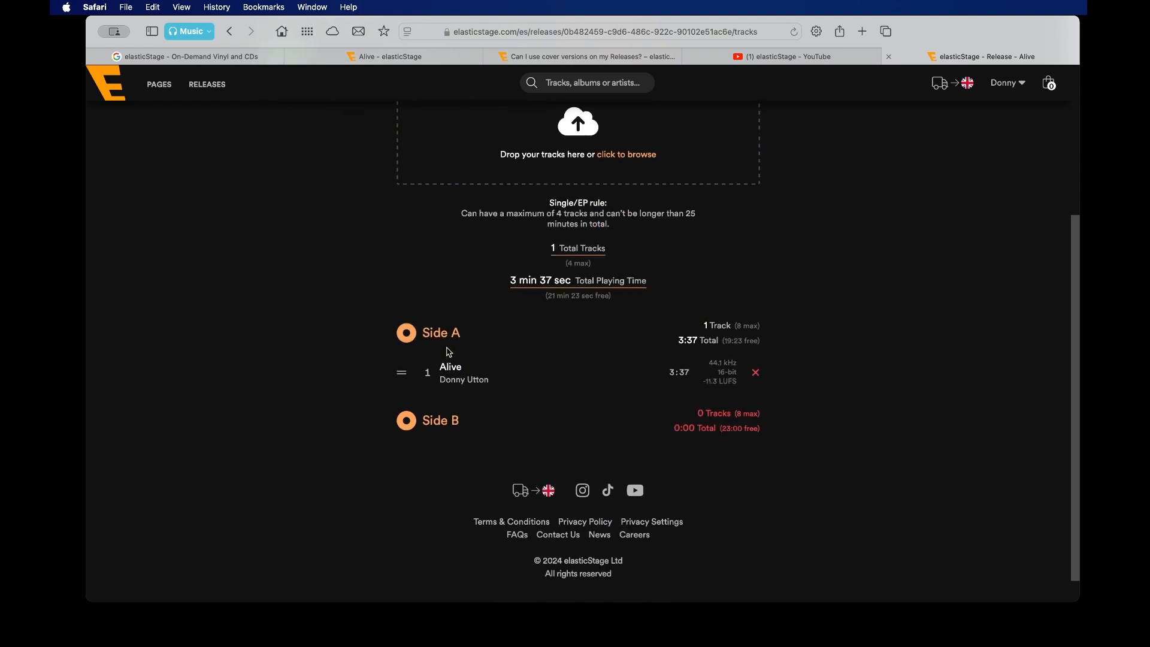
scroll(449, 352, up, 3)
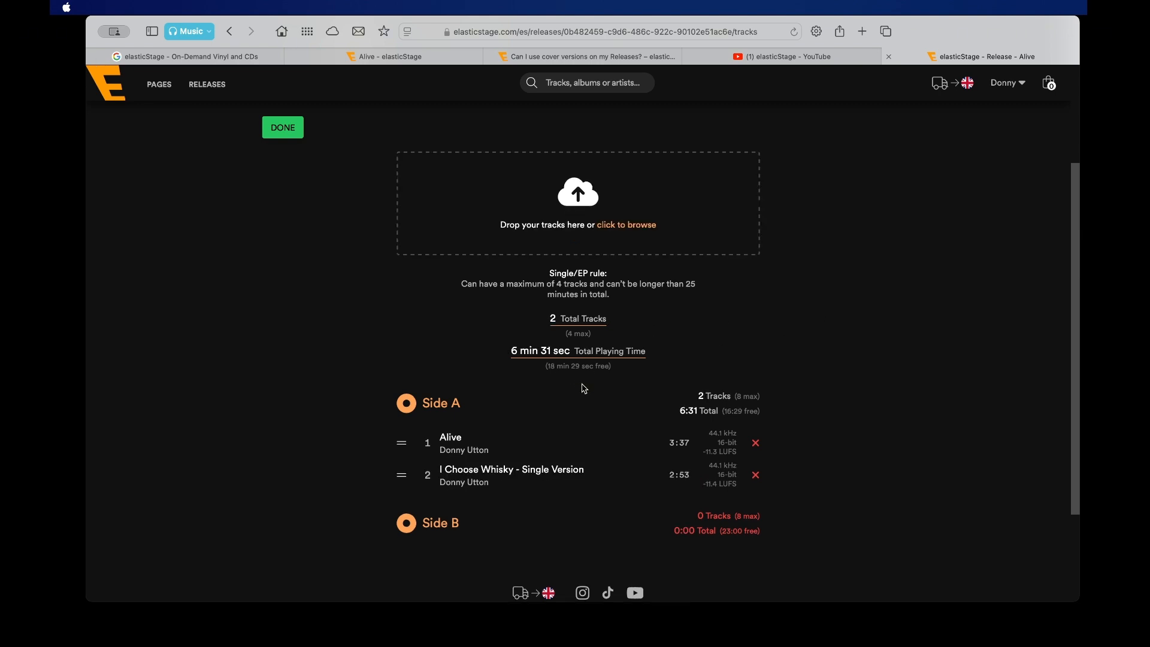
Step: Upload the audio file for "Ready To Go Live Acoustic - Mastered" as the third track
click(585, 208)
click(799, 444)
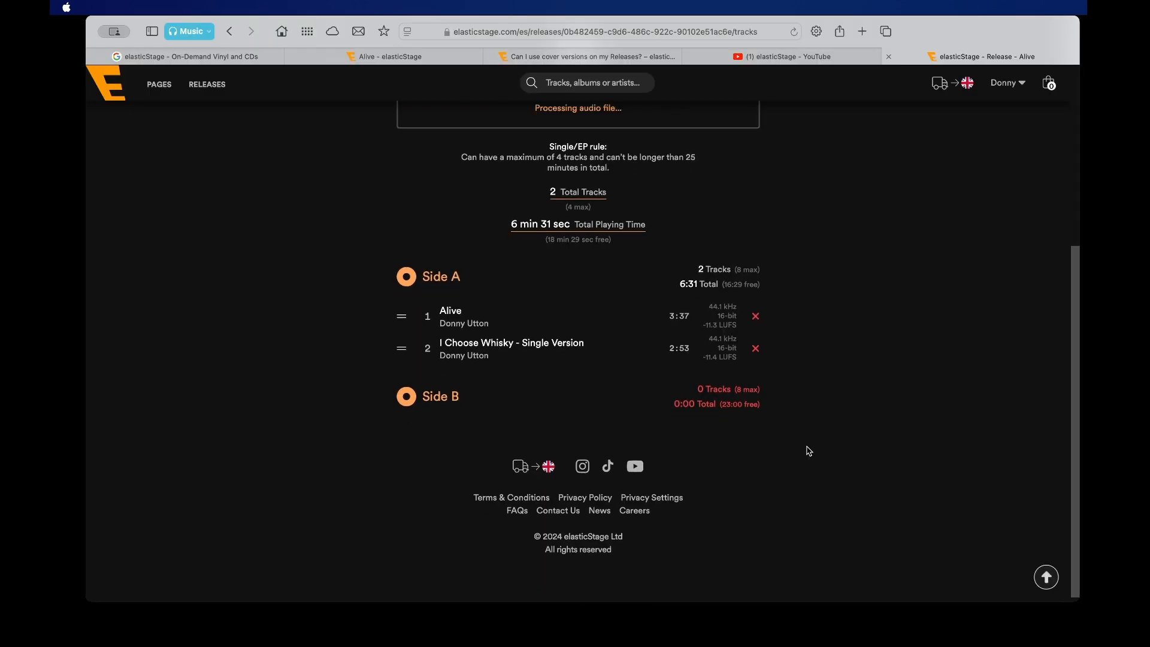
scroll(809, 451, up, 3)
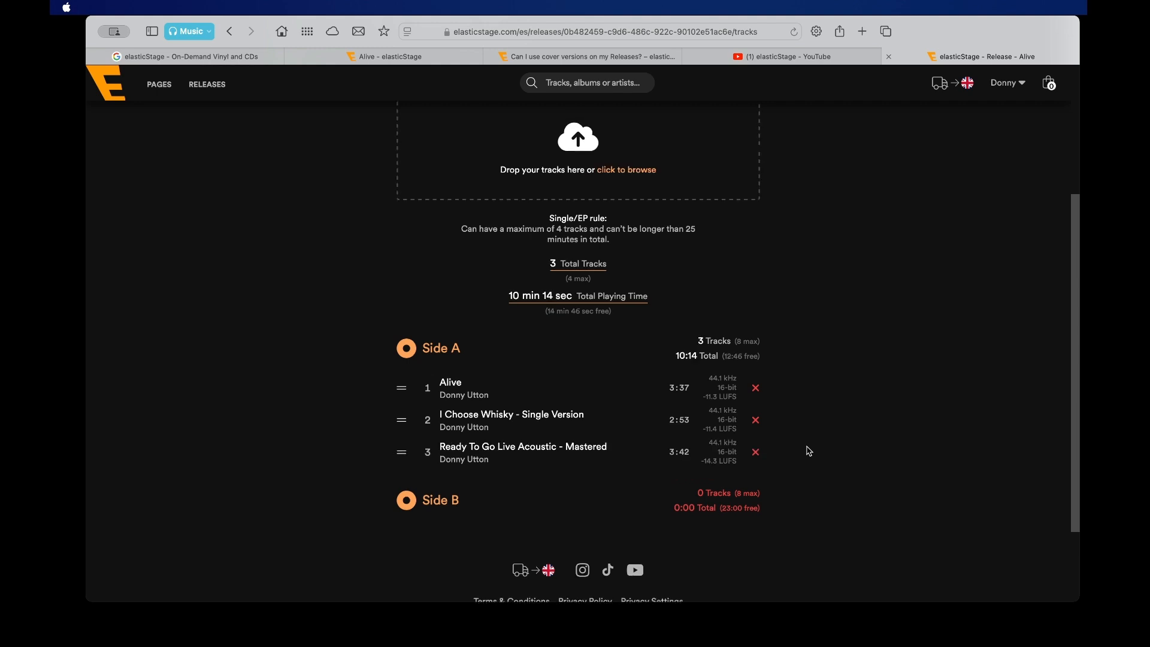
Step: Move "Ready To Go Live Acoustic - Mastered" and "I Choose Whisky - Single Version" to Side B and finish editing the track order
scroll(809, 451, down, 3)
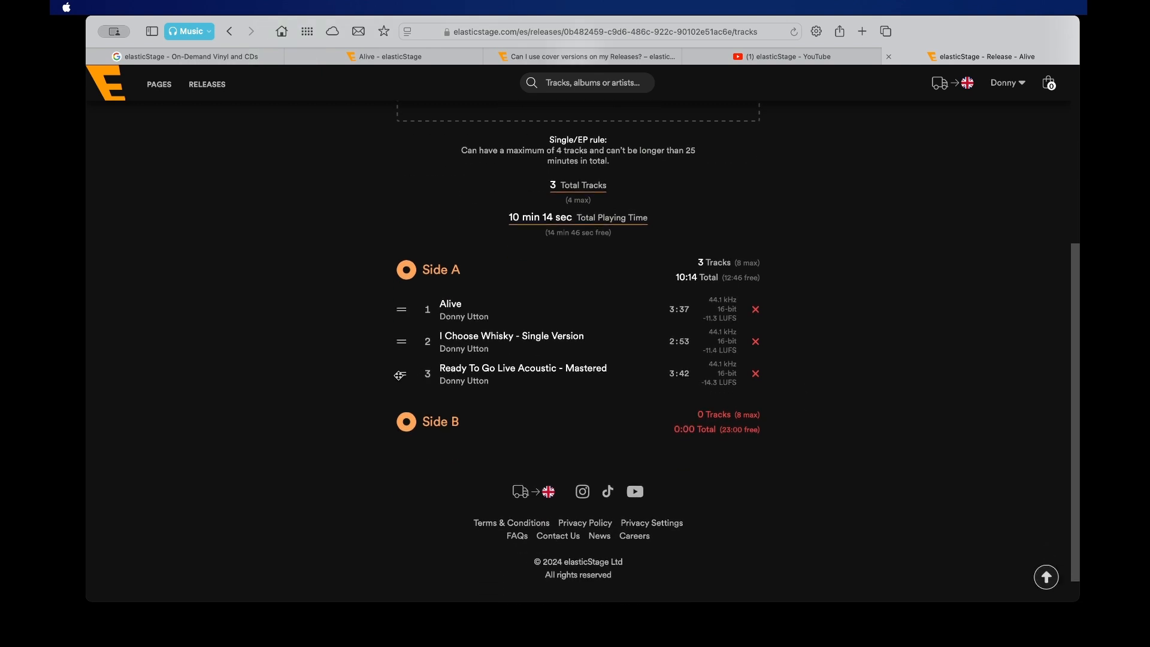
drag(402, 382, 406, 470)
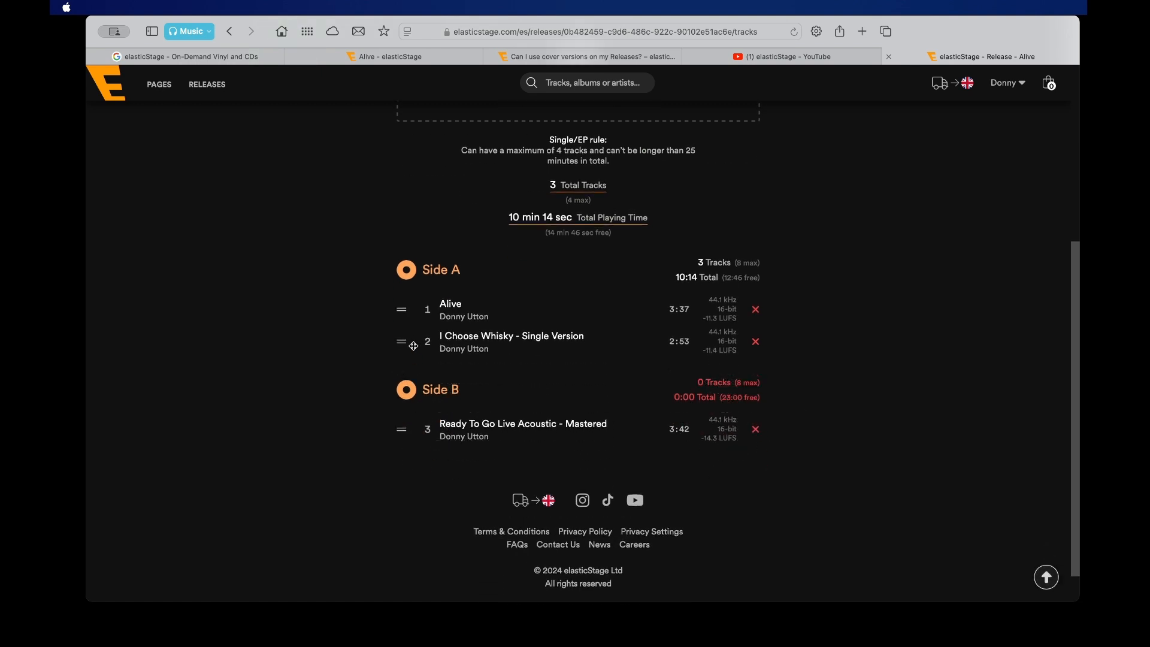
drag(406, 342, 410, 417)
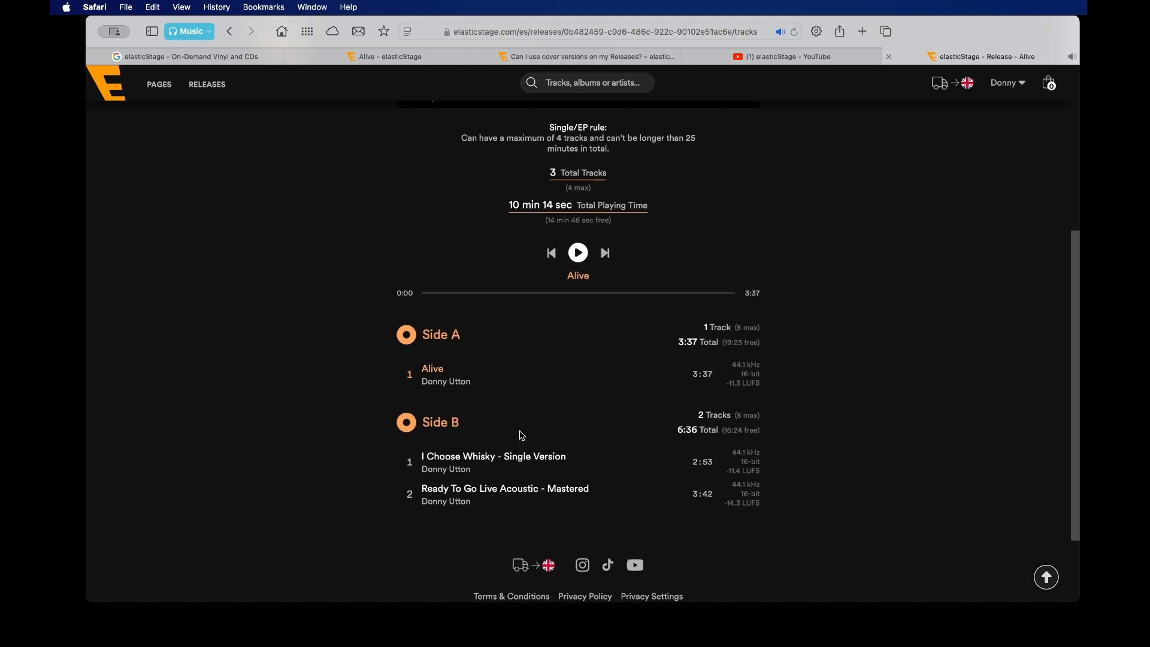
Step: Play a short preview of the track "Alive" and pause it
scroll(522, 435, up, 2)
click(580, 340)
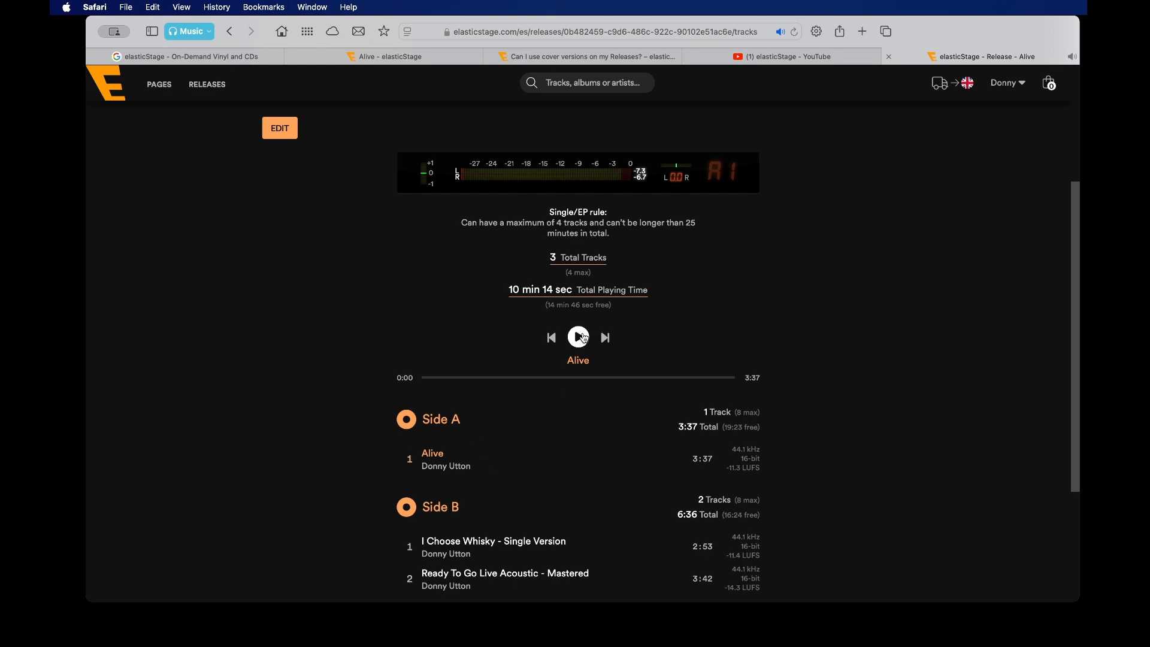
click(580, 339)
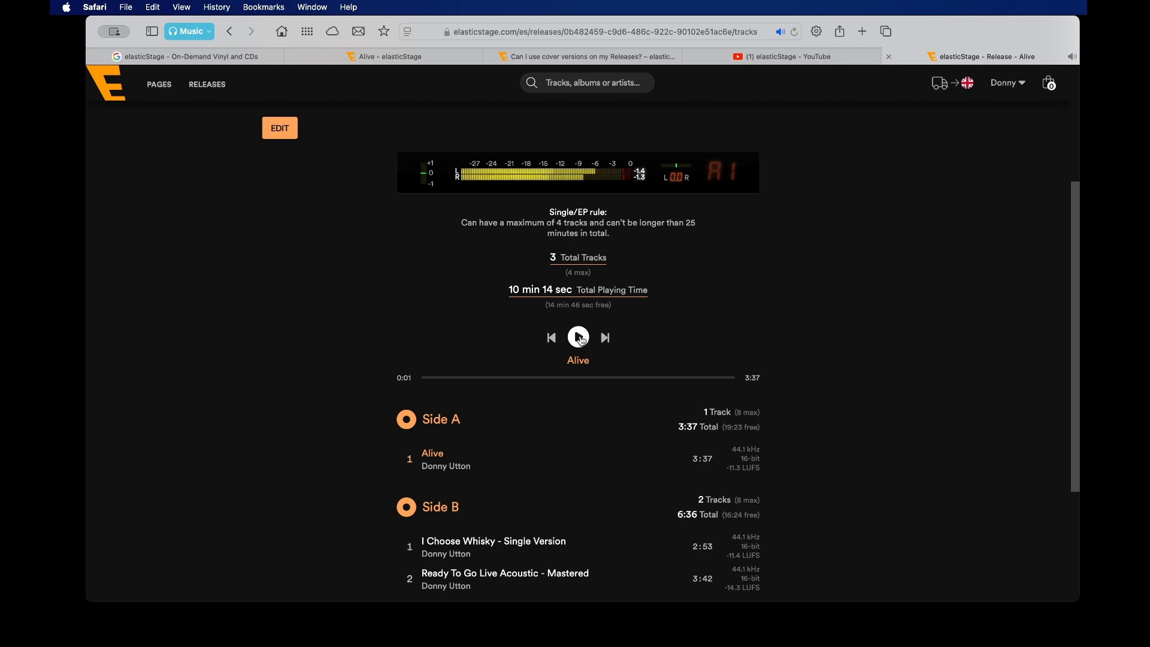
Step: Check the missing track information and open the metadata of the Side A track "Alive"
scroll(581, 336, down, 3)
click(601, 303)
scroll(602, 303, up, 3)
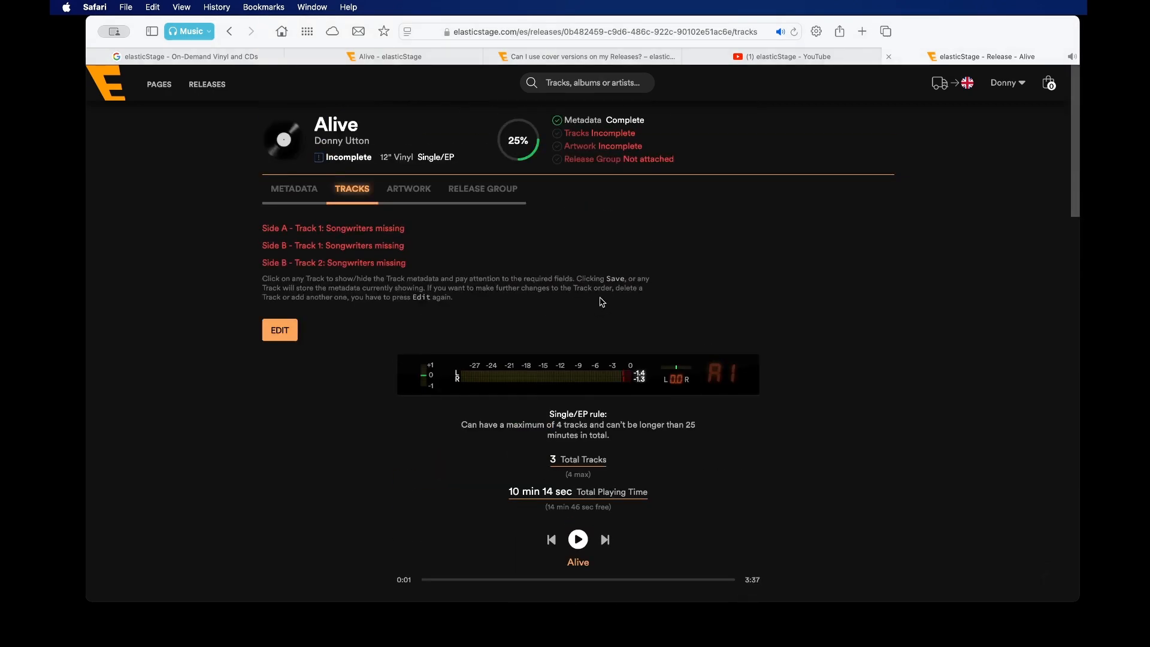
scroll(602, 304, down, 10)
scroll(602, 303, up, 4)
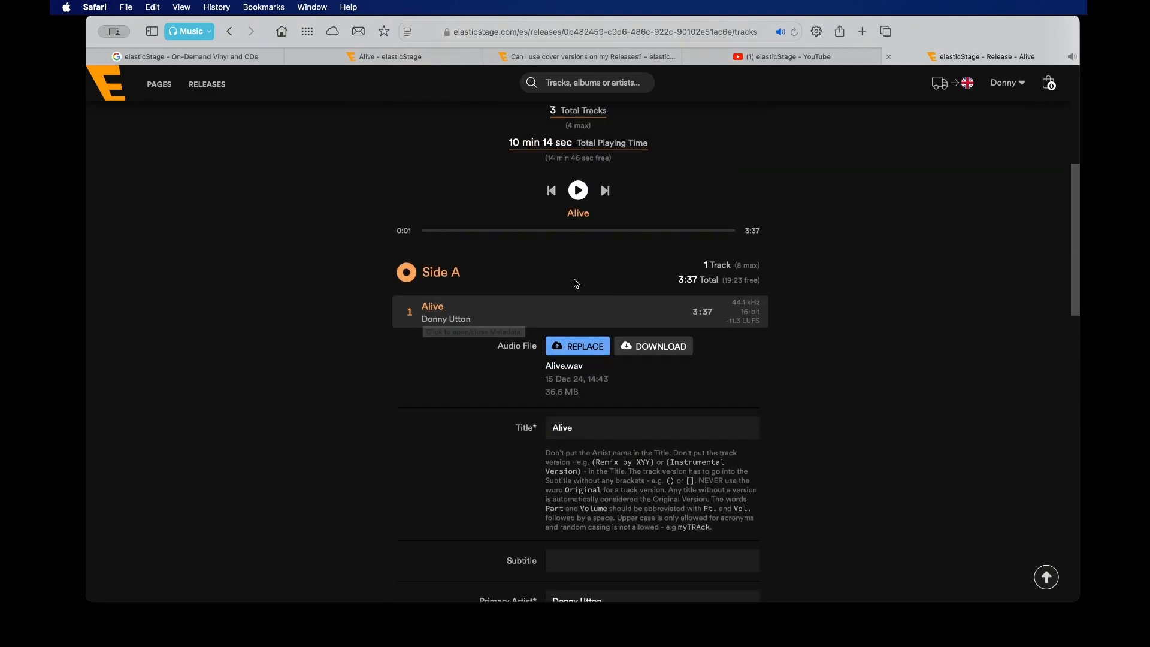
scroll(576, 285, down, 2)
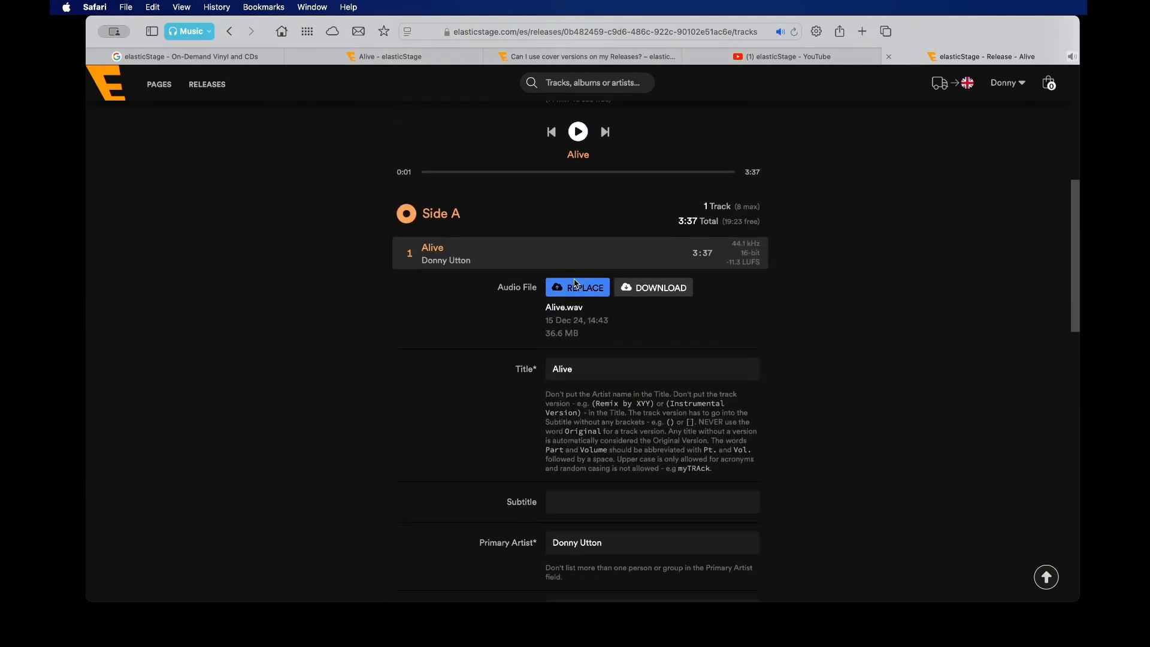
Step: Look over the metadata fields of the Side A track "Alive" and the list of missing track information
scroll(575, 284, down, 3)
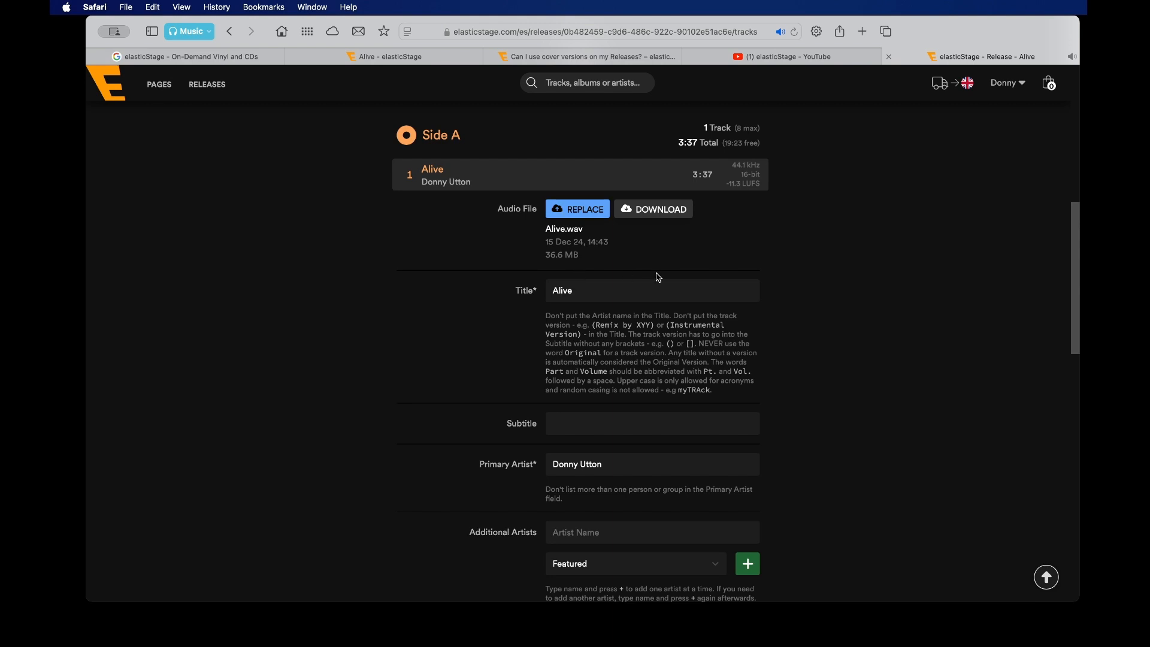
scroll(659, 278, down, 4)
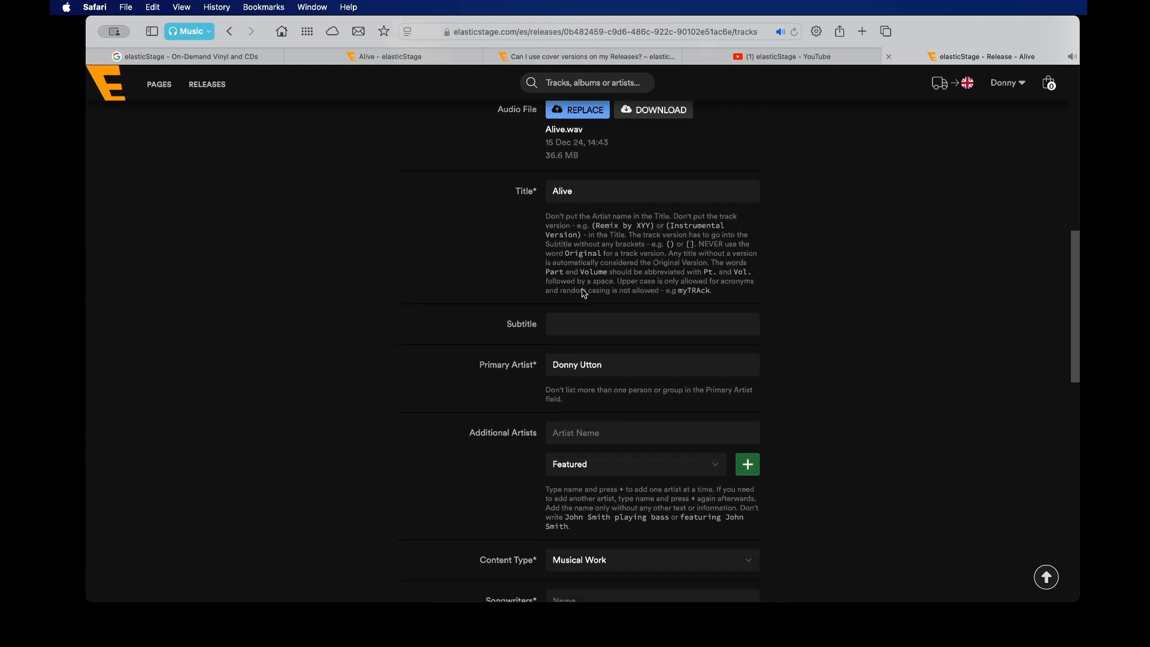
scroll(585, 293, up, 11)
scroll(585, 292, up, 1)
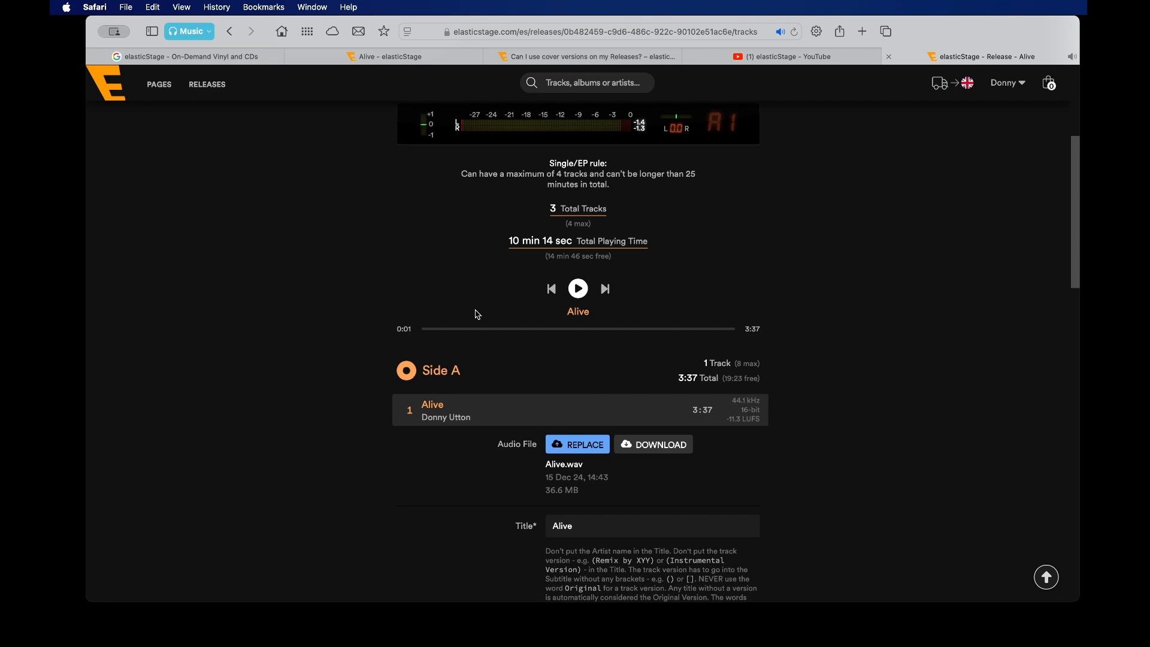
scroll(478, 315, down, 7)
scroll(478, 315, up, 20)
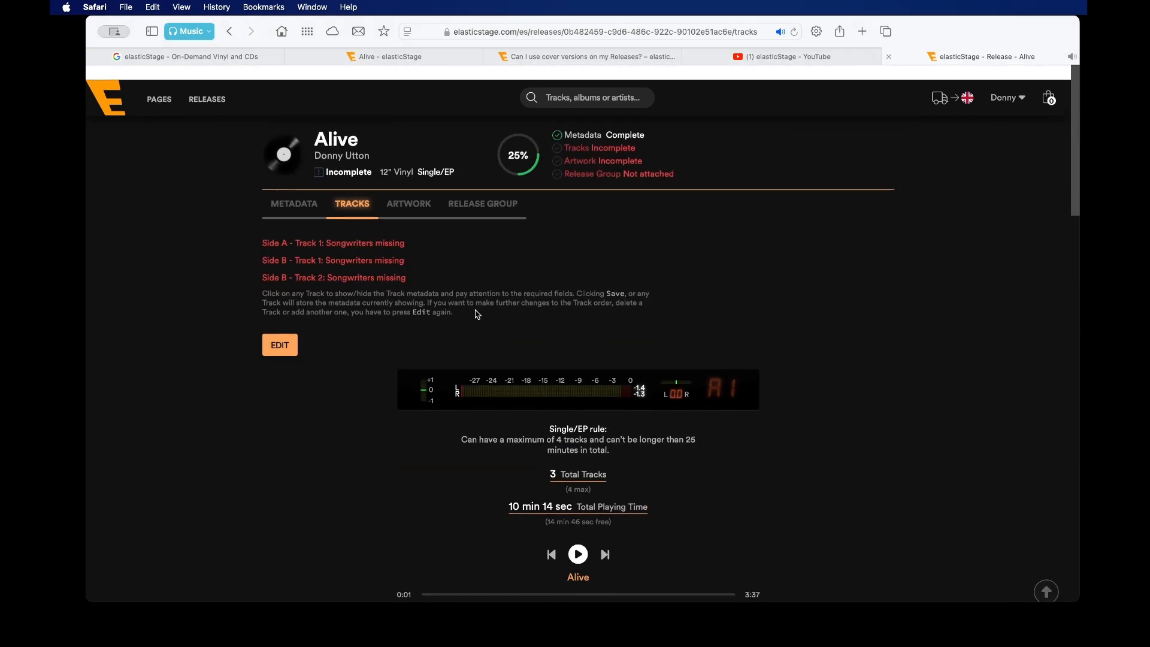
scroll(359, 270, down, 10)
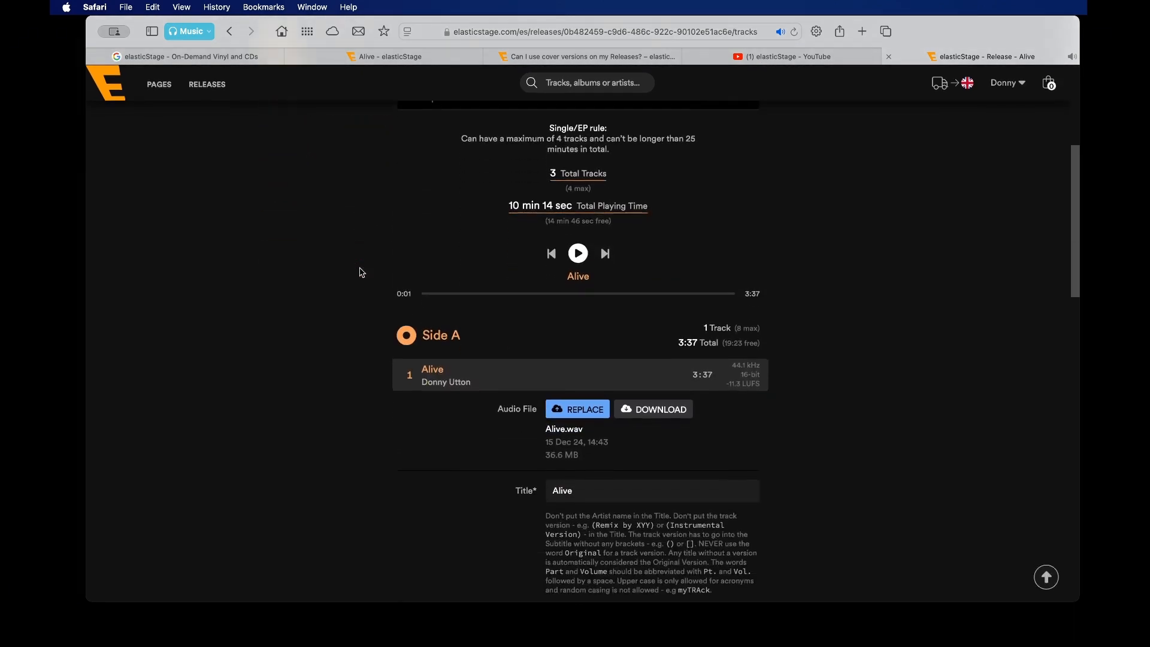
scroll(362, 272, down, 8)
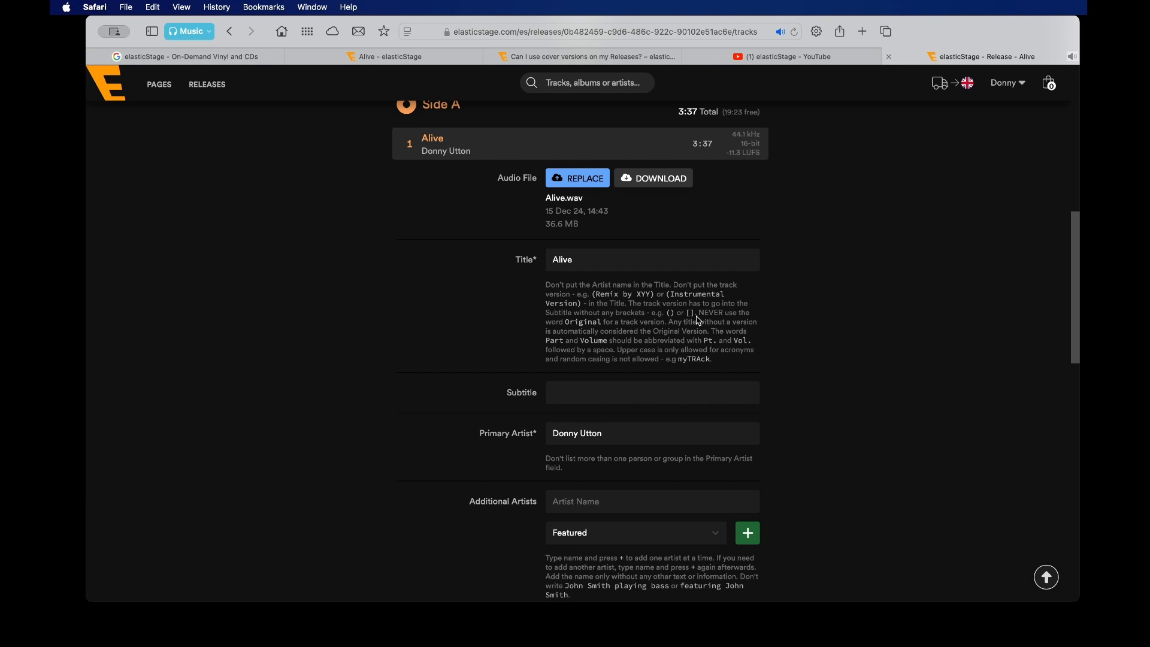
Step: Enter "Single" as the subtitle of the Side A track "Alive"
click(557, 392)
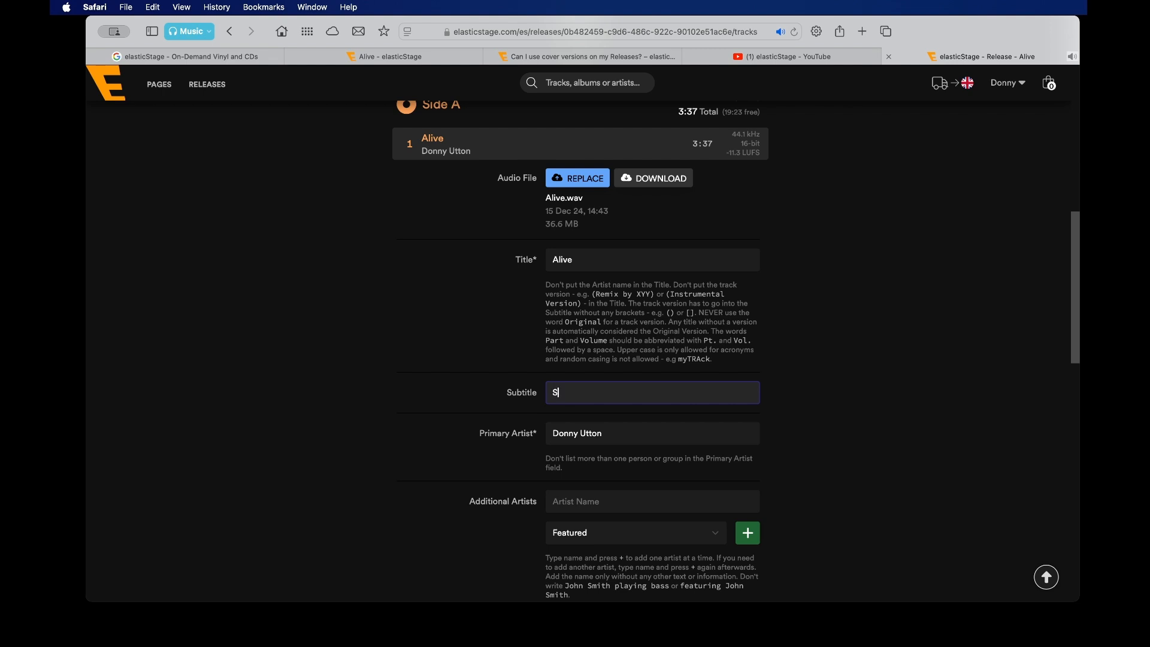
click(389, 364)
scroll(387, 365, down, 3)
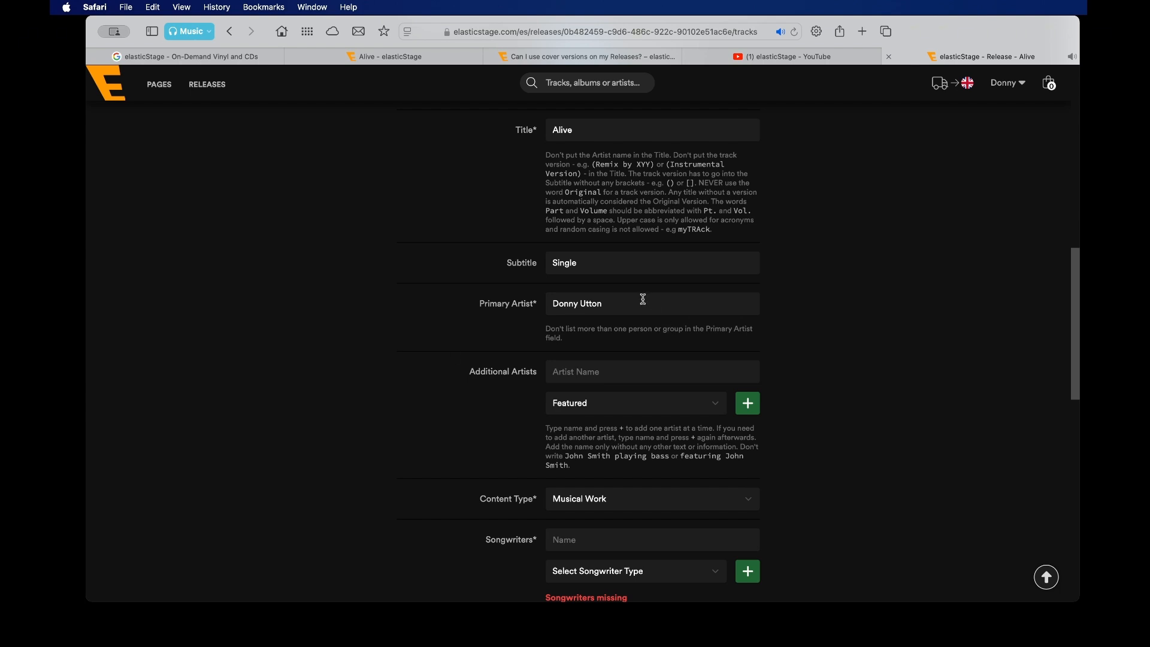
Step: Check the content type options for "Alive" and keep Musical Work selected
scroll(645, 358, down, 2)
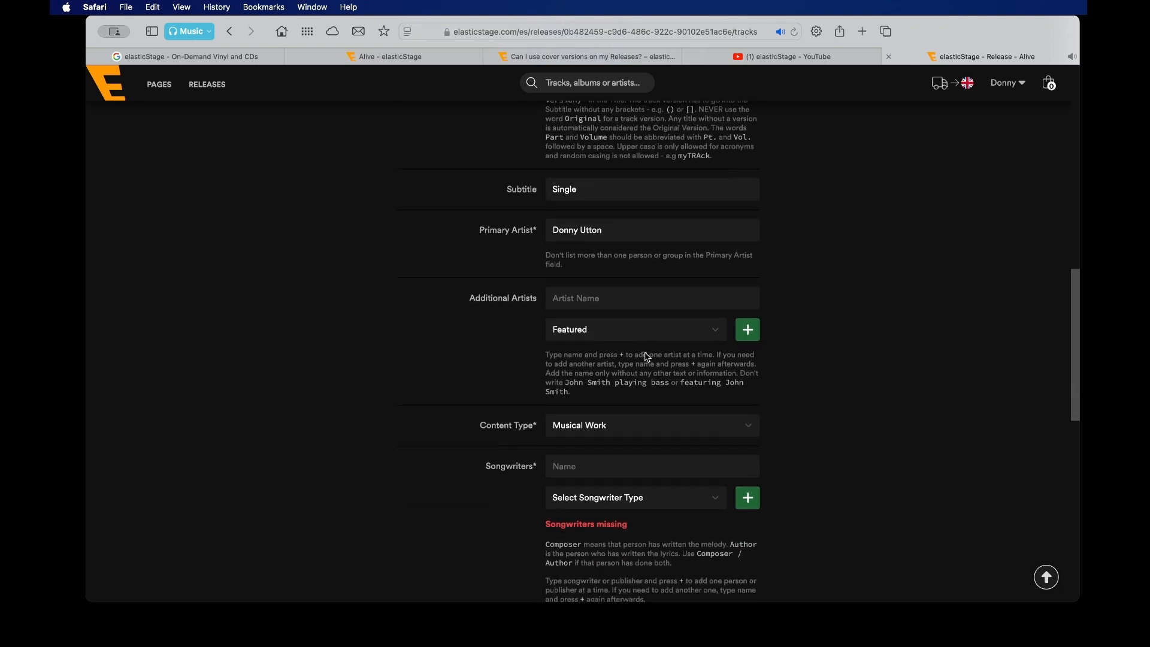
scroll(646, 357, down, 2)
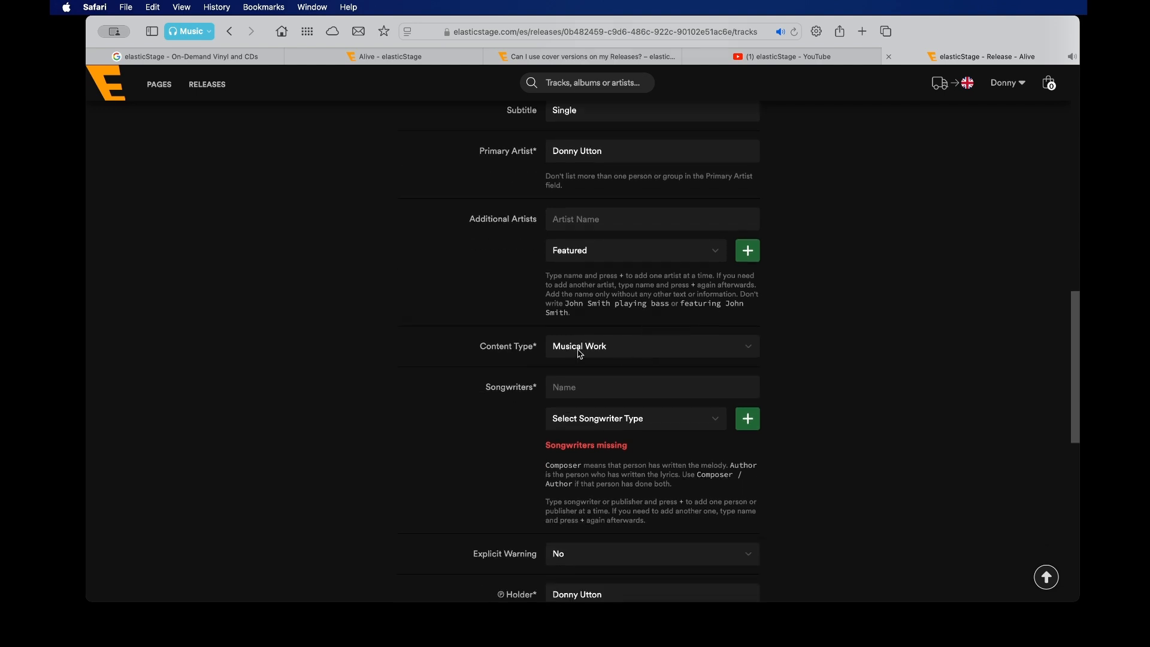
click(625, 347)
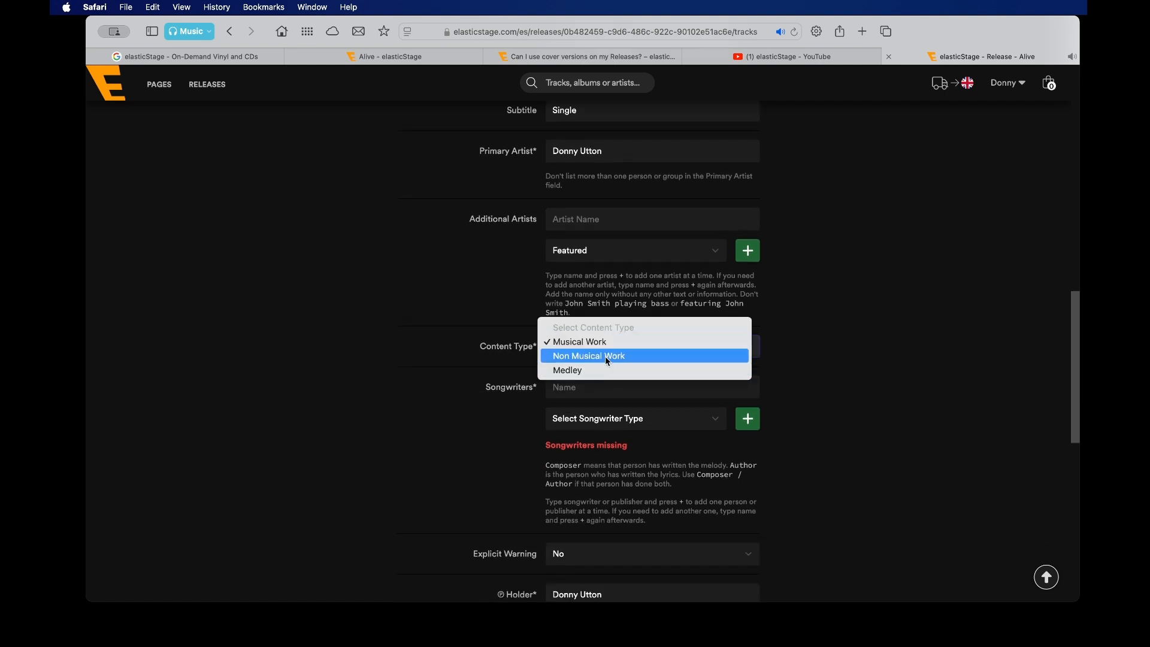
click(608, 346)
scroll(606, 341, down, 5)
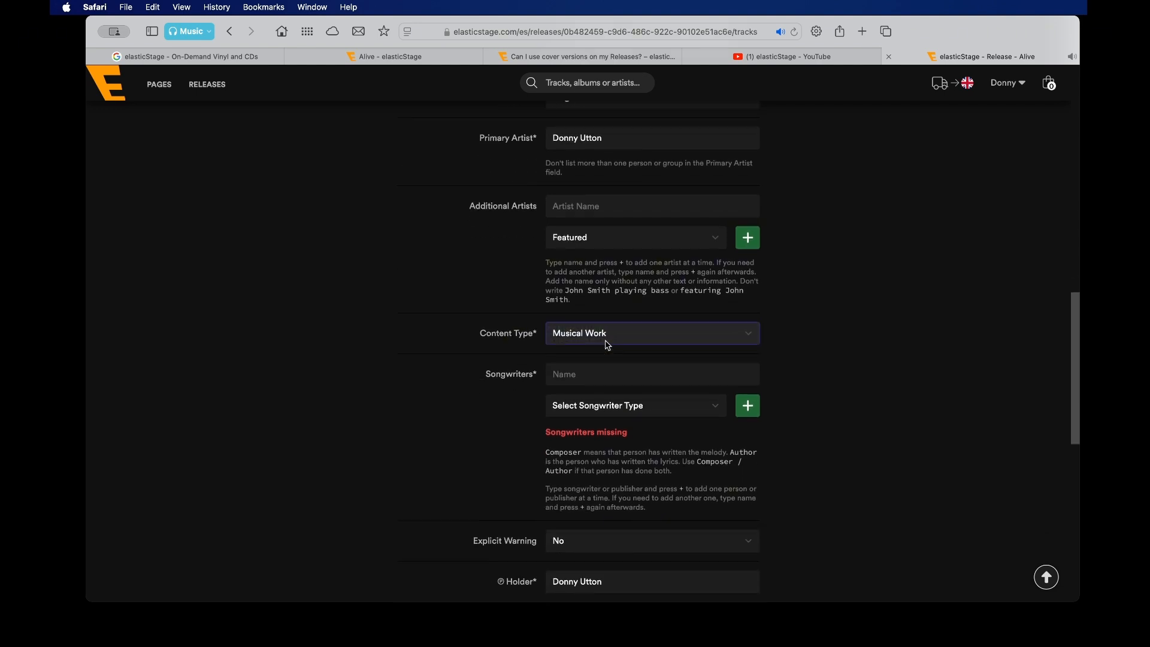
Step: Add the artist's full name as a songwriter of "Alive" with the type Composer / Author
scroll(616, 211, up, 3)
click(601, 304)
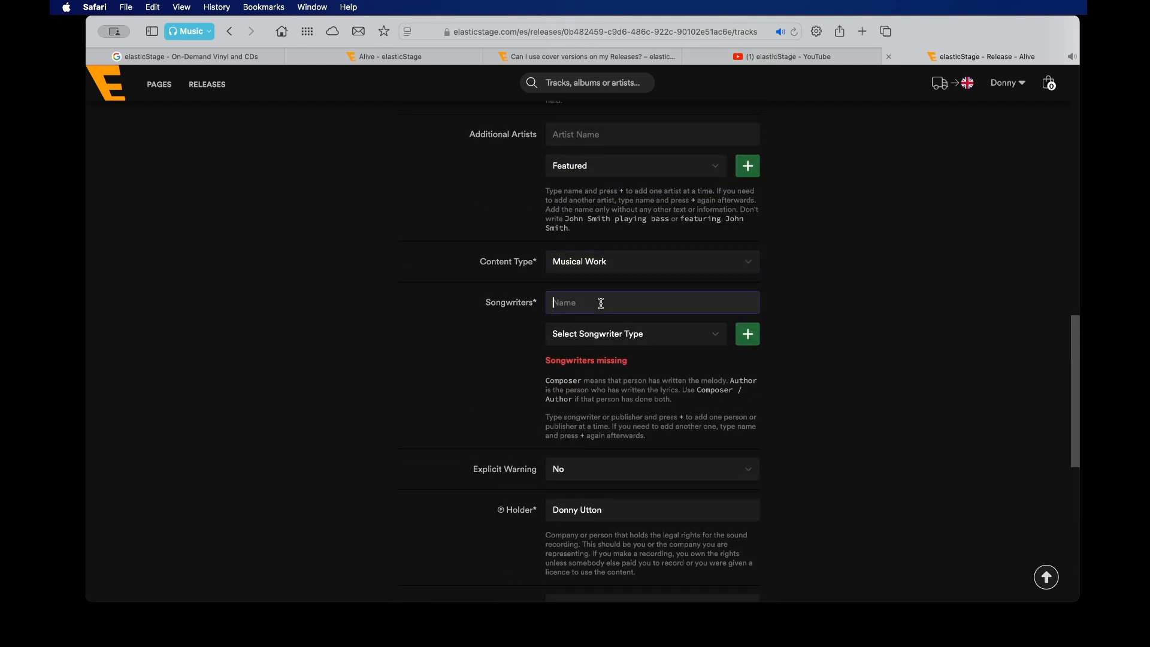
text(Donny Utton)
click(712, 336)
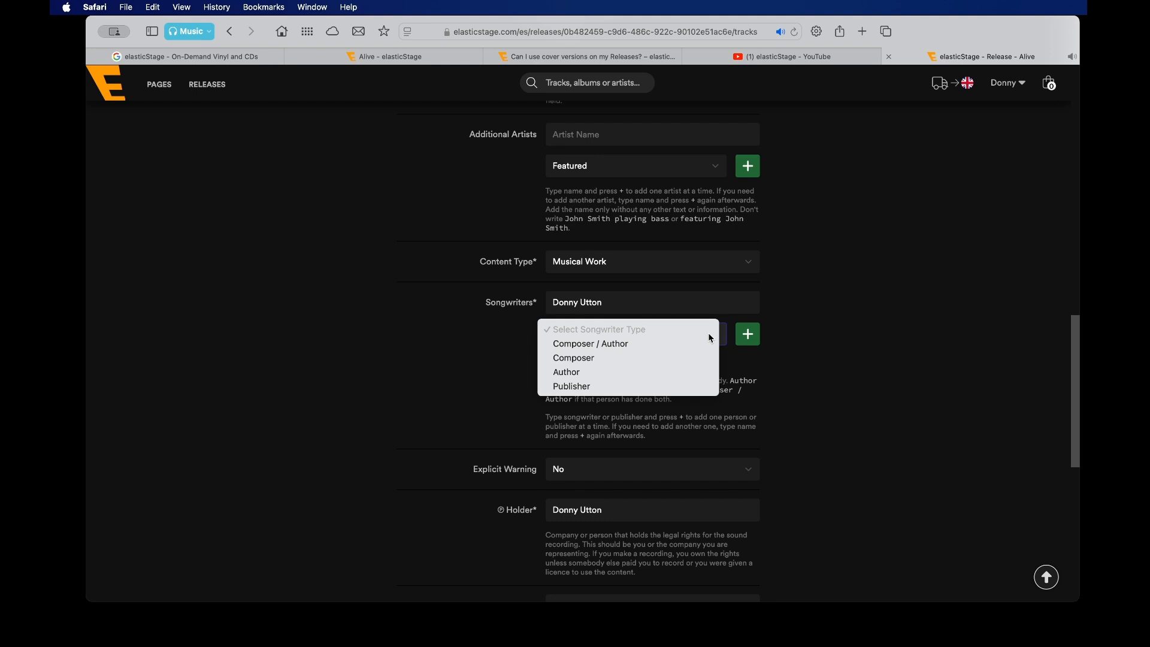
click(666, 344)
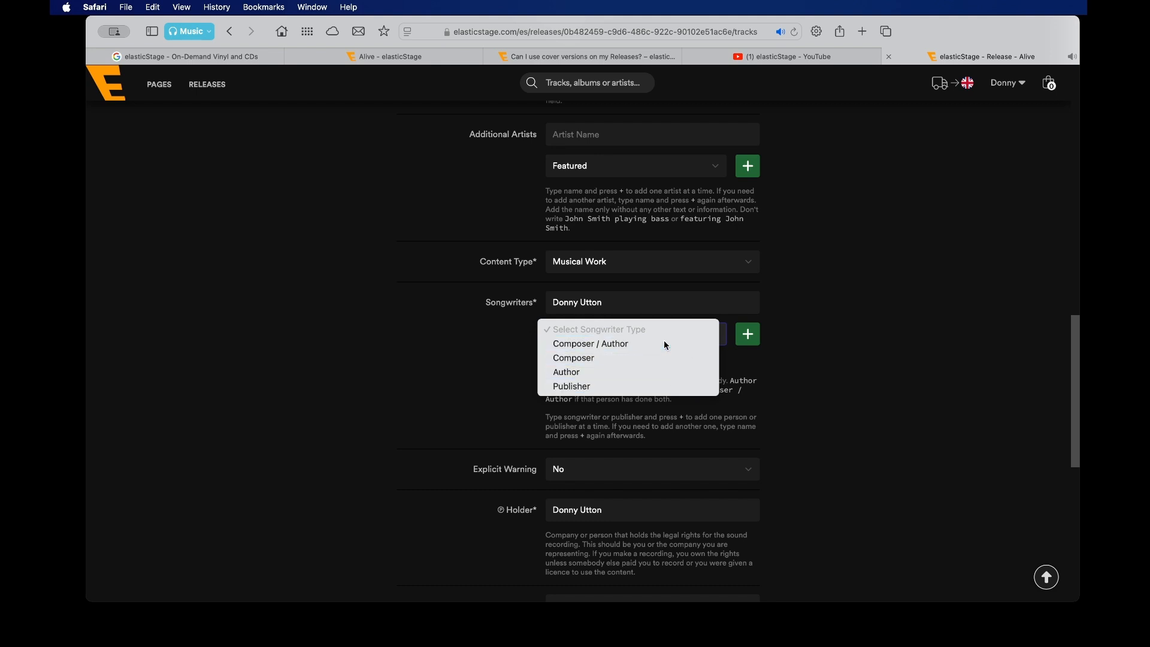
click(748, 335)
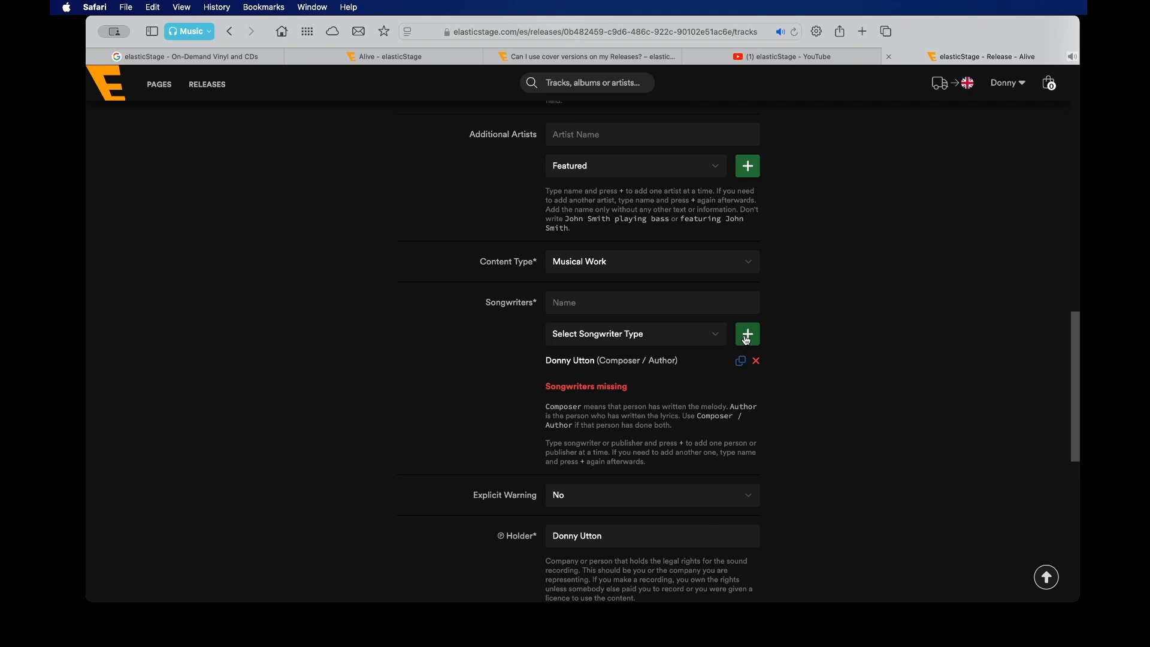
click(576, 334)
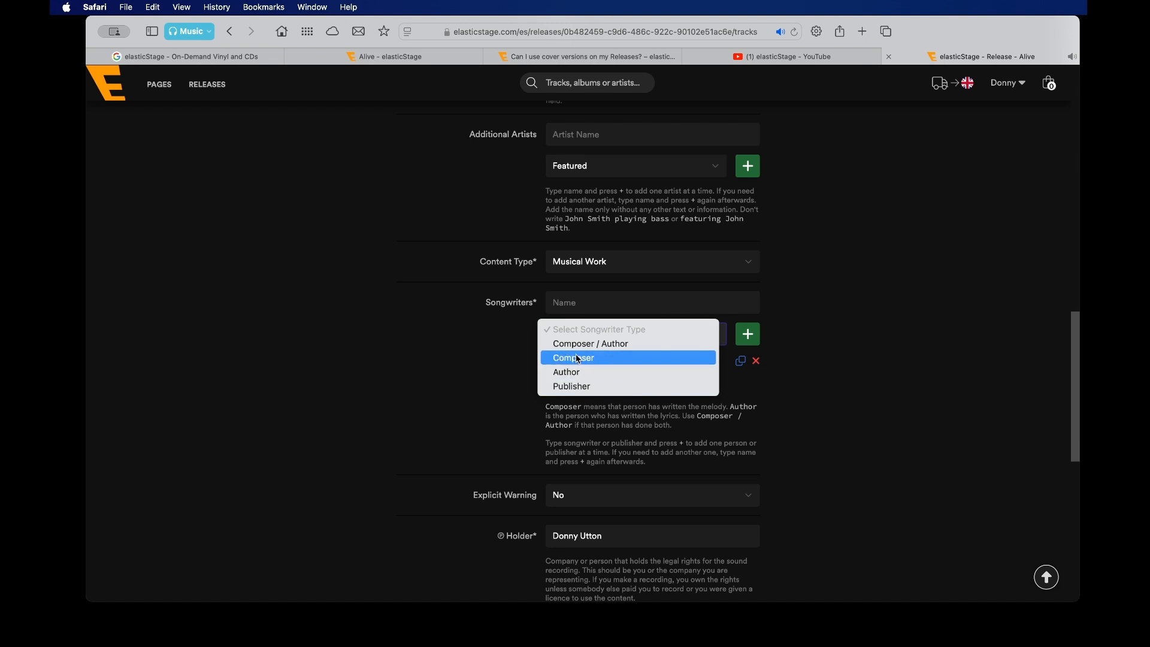
click(422, 349)
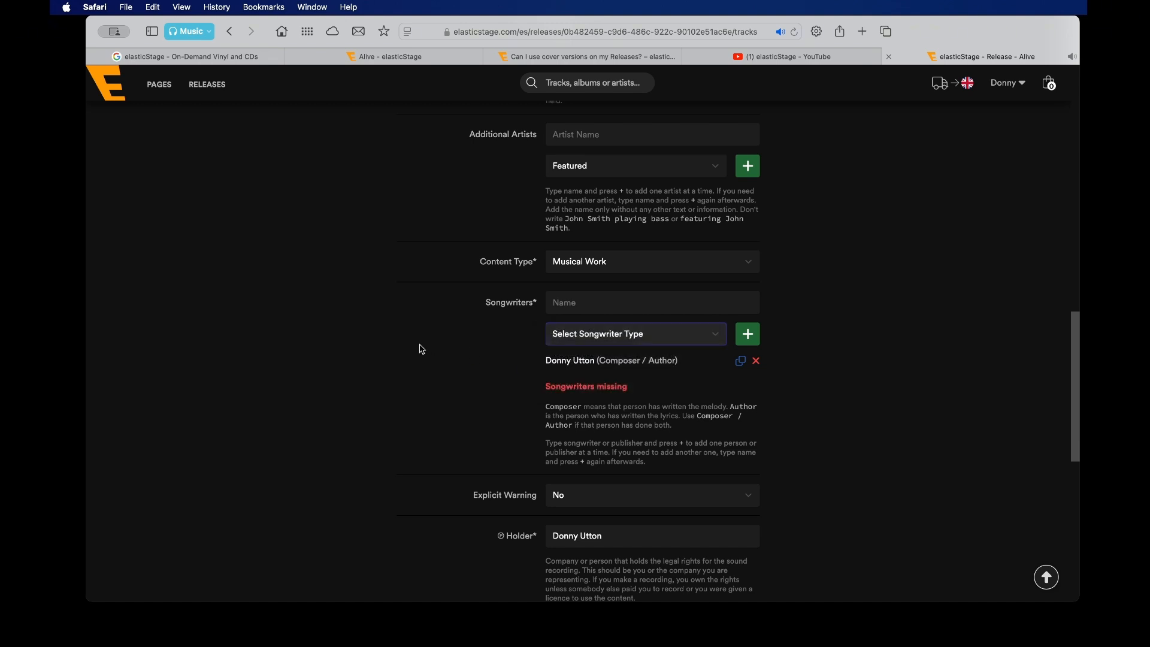
Step: Keep the explicit warning for "Alive" at No and save the track's metadata
scroll(422, 350, down, 2)
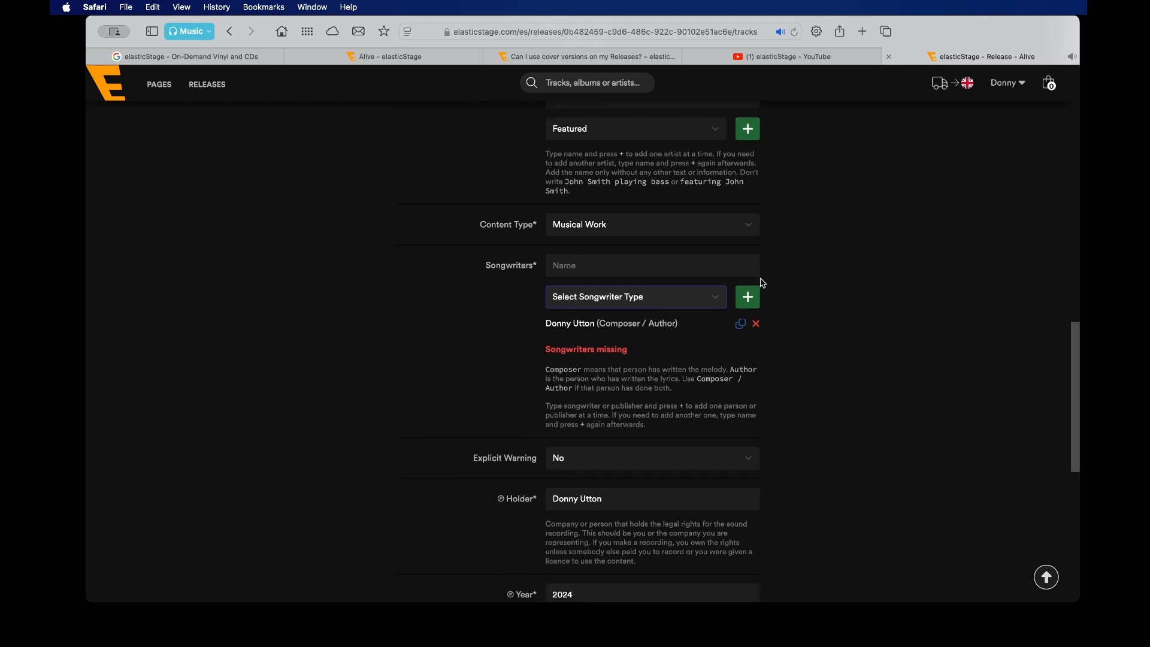
scroll(629, 324, down, 5)
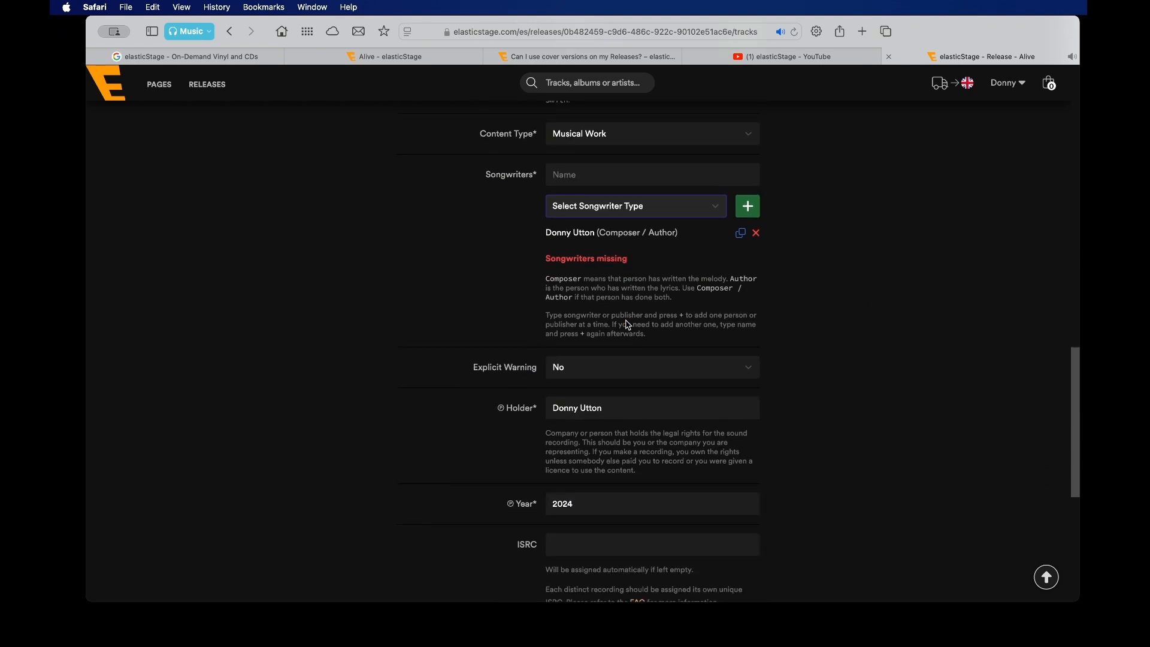
click(597, 379)
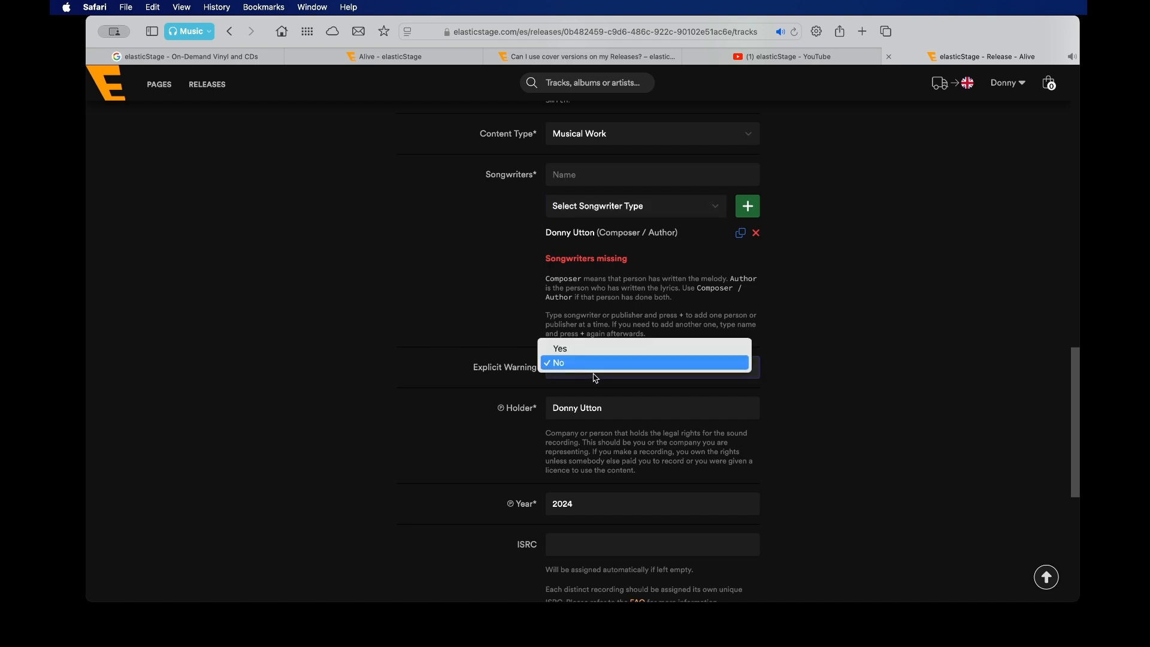
click(604, 367)
scroll(605, 367, down, 6)
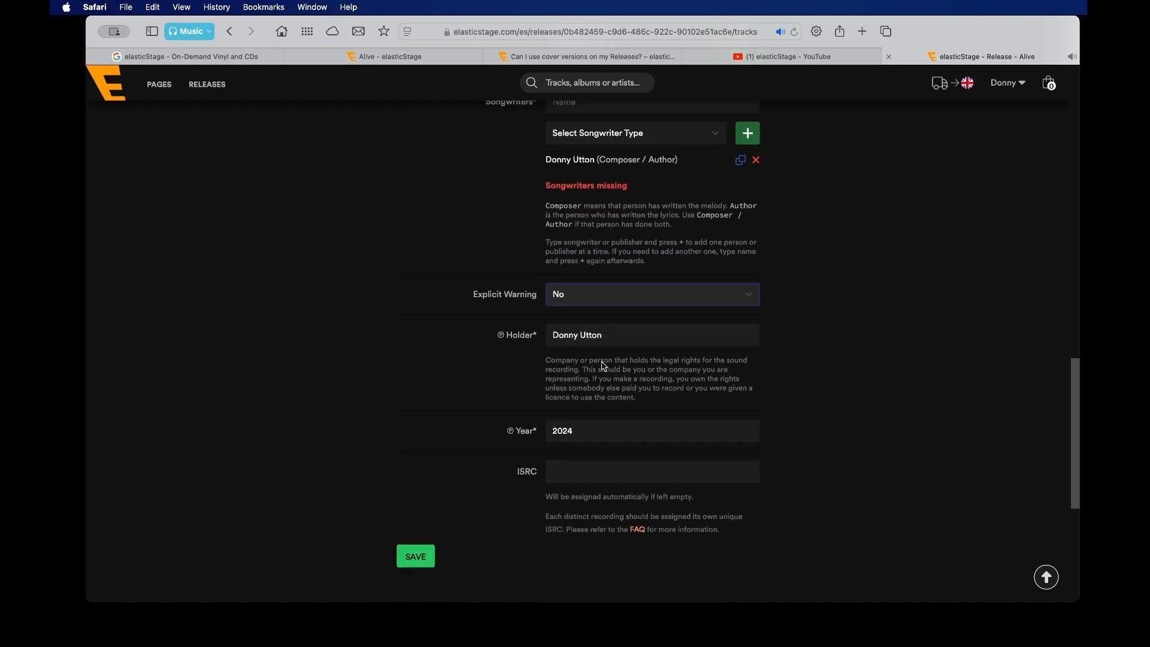
scroll(656, 303, down, 6)
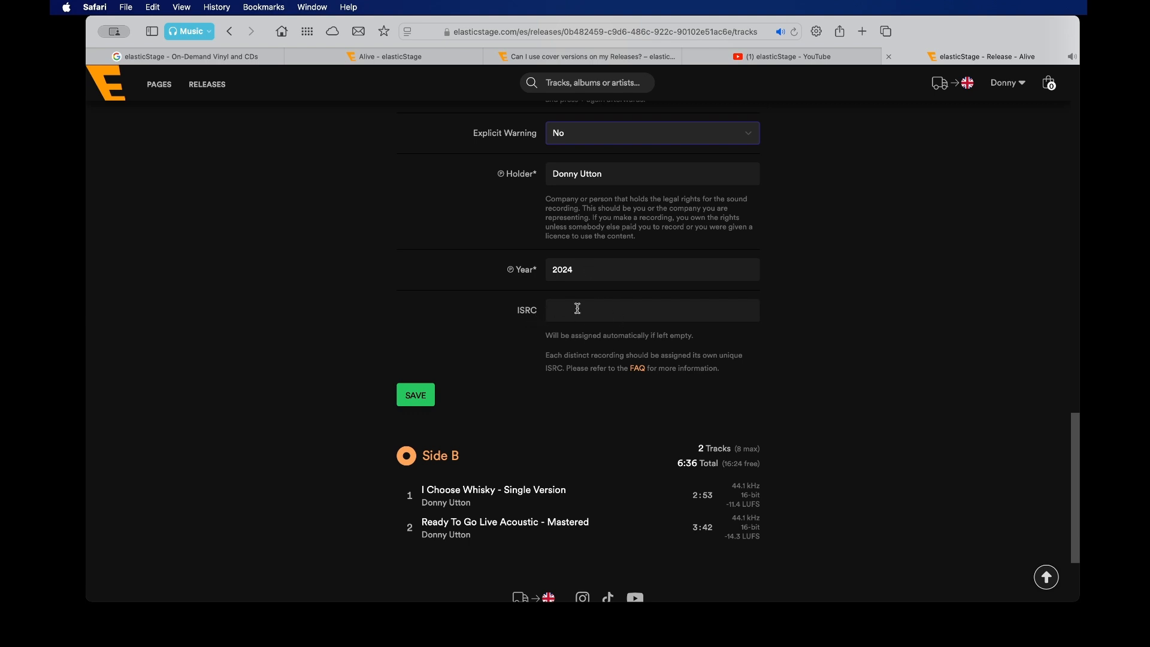
click(429, 395)
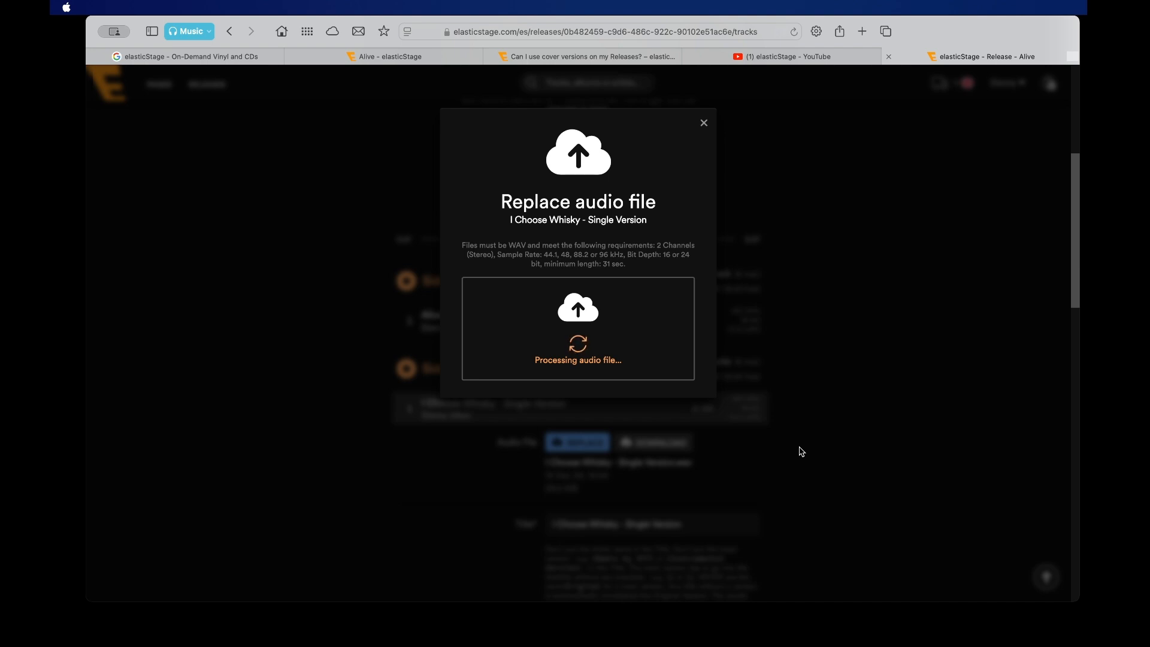
Step: Shorten the title of the first Side B track to "I Choose Whisky" by removing the version suffix
scroll(617, 258, down, 1)
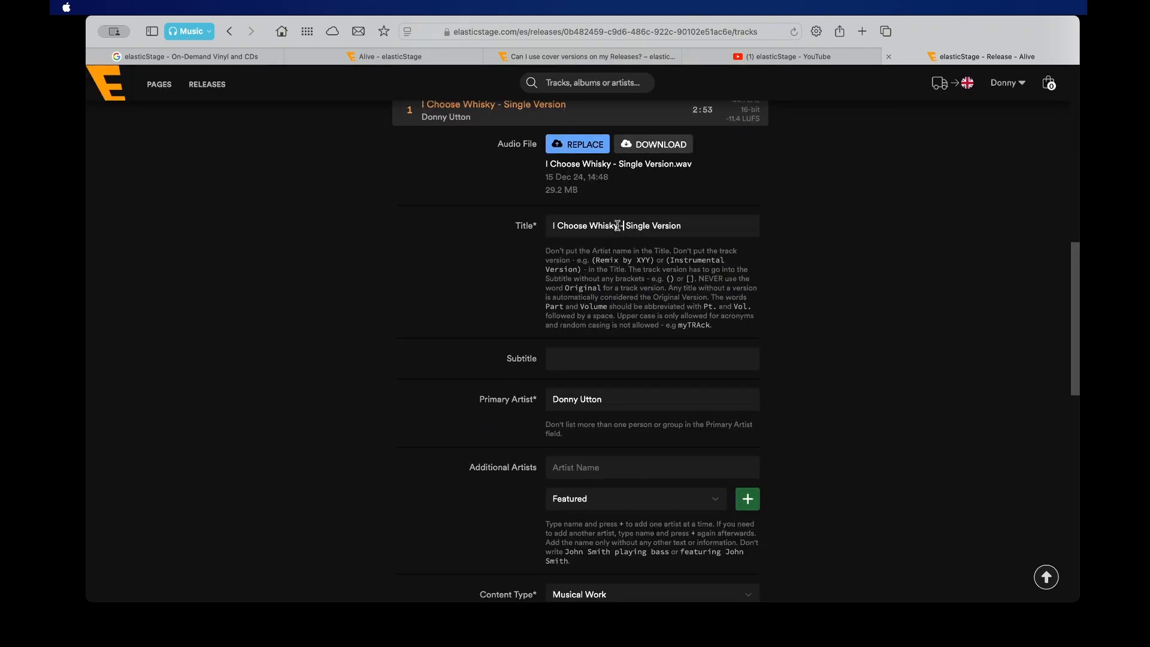
click(618, 225)
shift+click(704, 220)
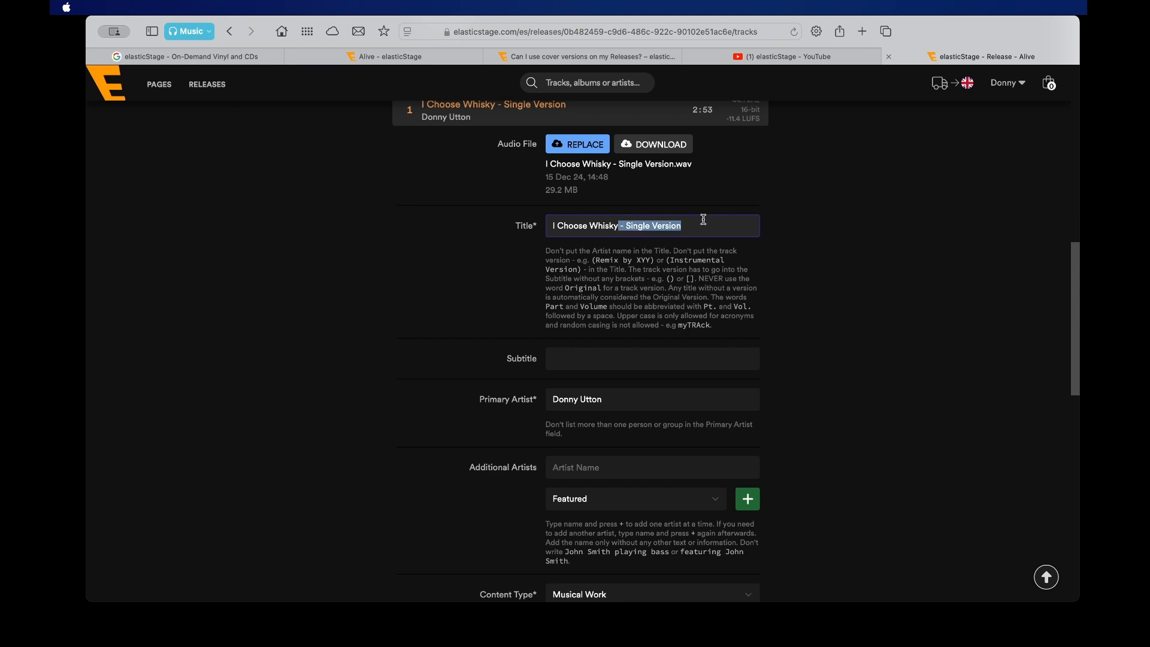
key(BackSpace)
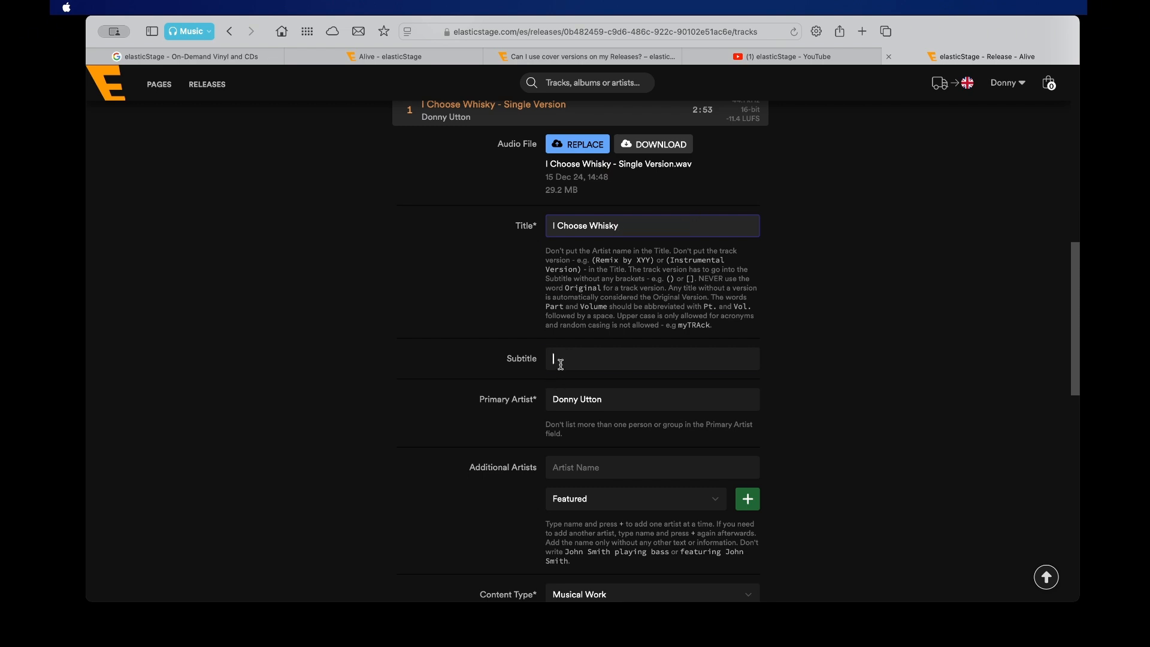
Step: Enter "Radio Edit" as the subtitle of the Side B track "I Choose Whisky"
click(561, 363)
text(Raddio)
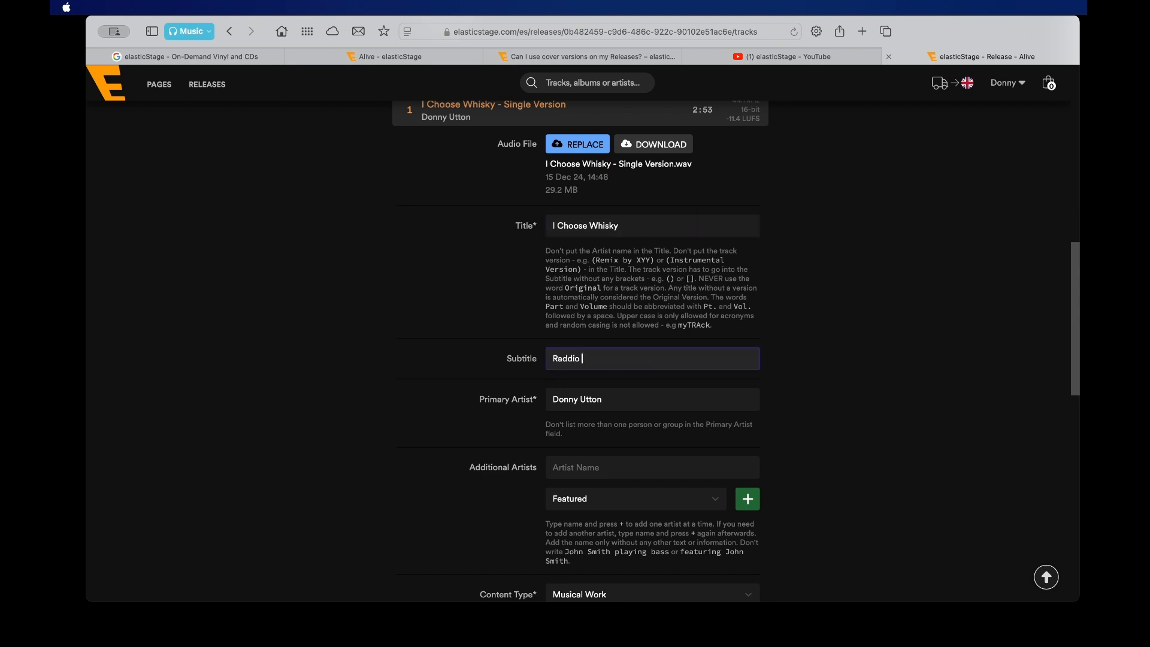
key(BackSpace)
key(BackSpace)
key(BackSpace)
text(di)
Step: Add the artist's full name as a Composer / Author songwriter of "I Choose Whisky"
scroll(623, 310, down, 5)
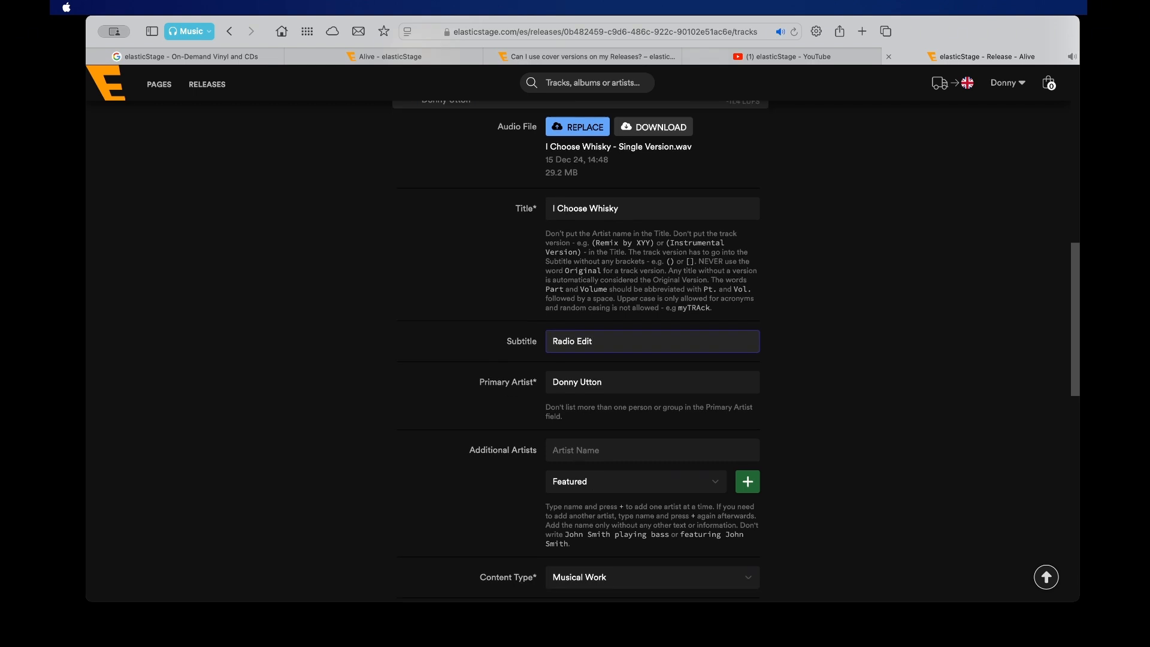
scroll(623, 310, down, 2)
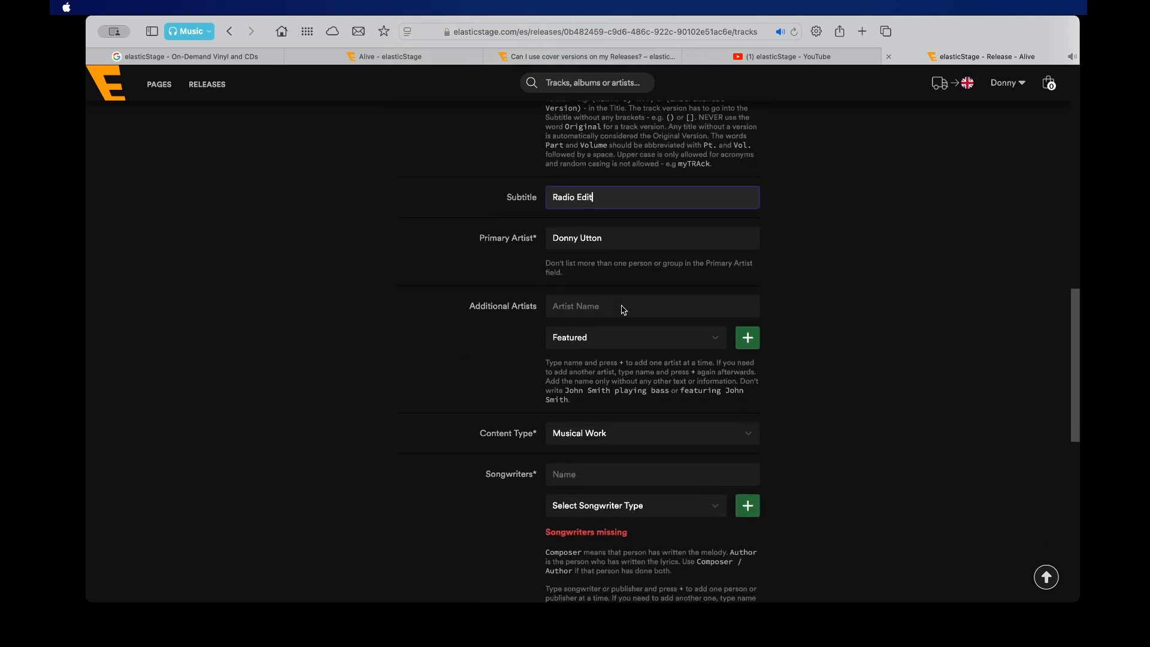
scroll(655, 294, down, 3)
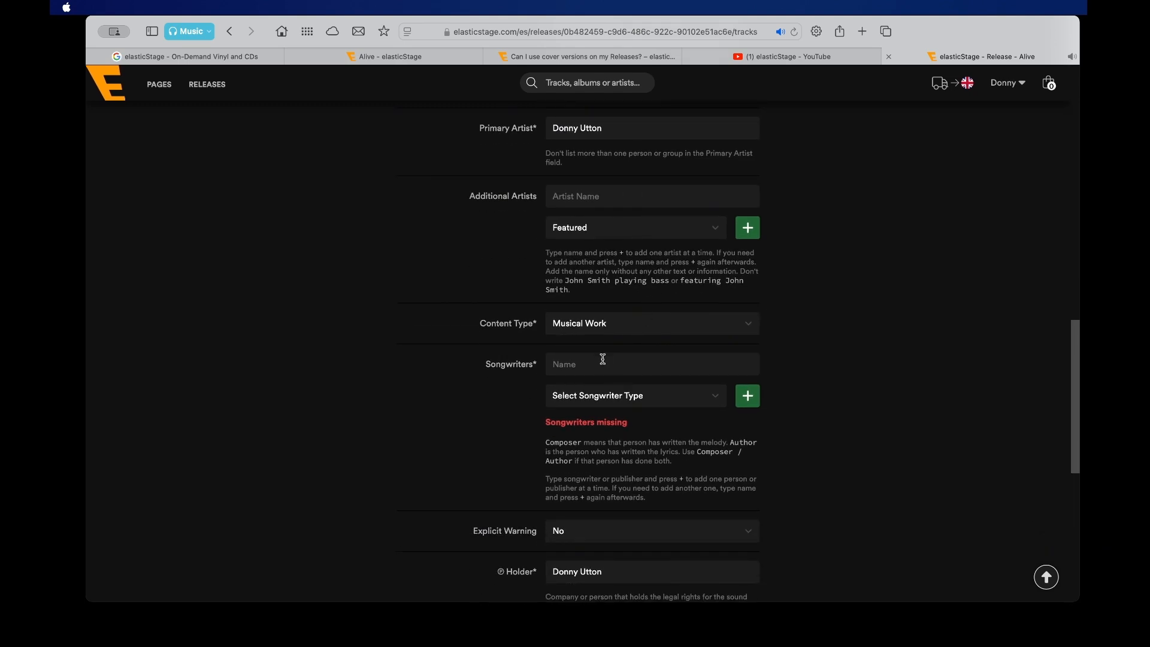
click(616, 405)
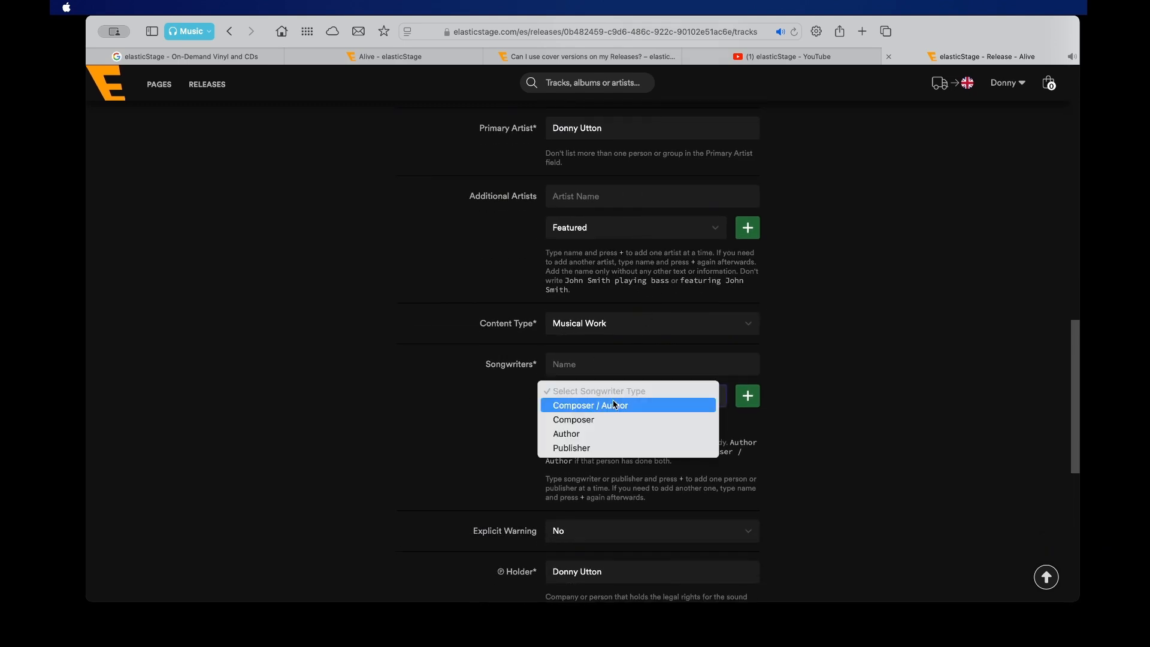
click(615, 405)
click(624, 365)
text(Do)
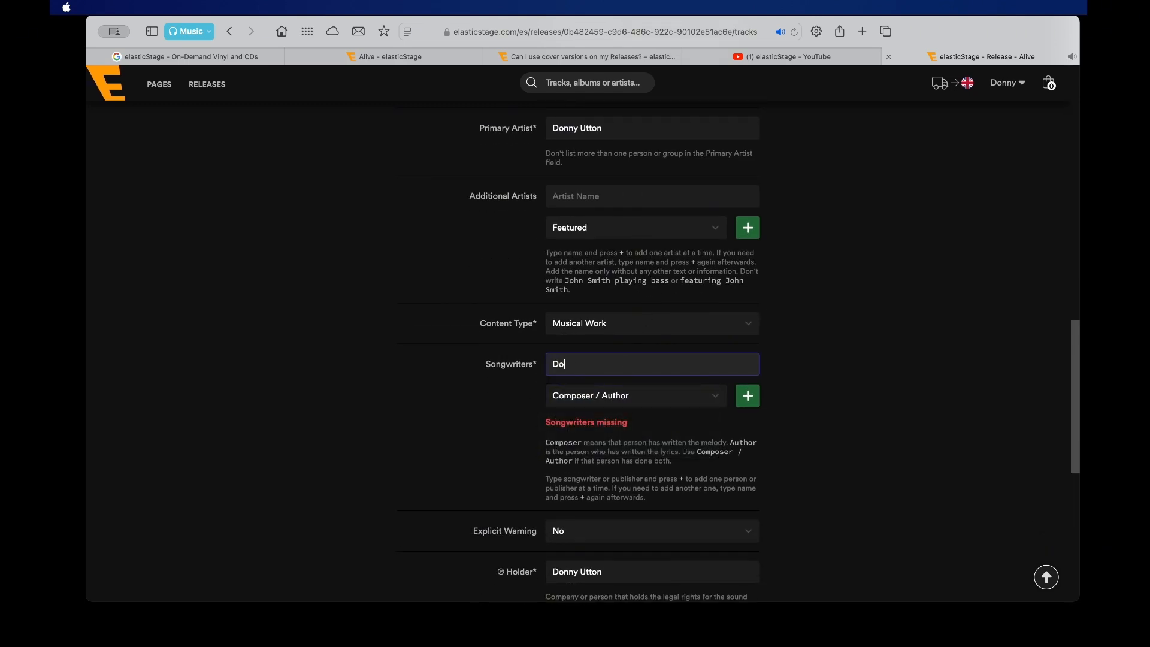
text(nnyy)
text(Utton)
click(752, 400)
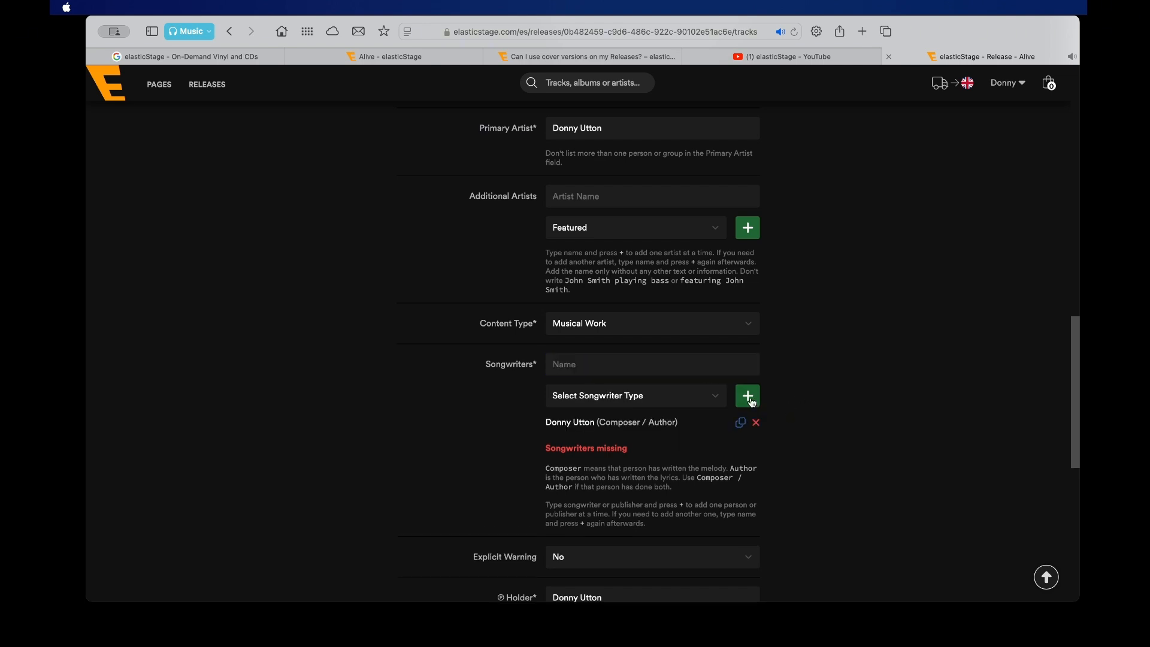
scroll(752, 403, down, 3)
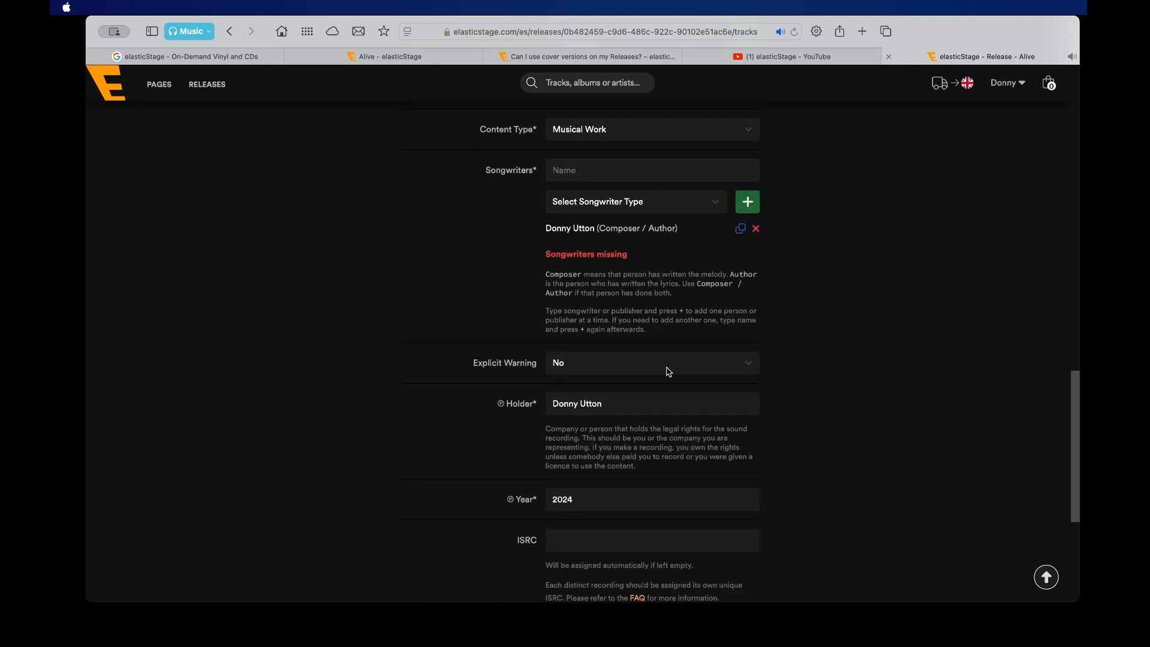
Step: Save the metadata of both Side B tracks and review the release's track list and completion status
scroll(669, 373, down, 2)
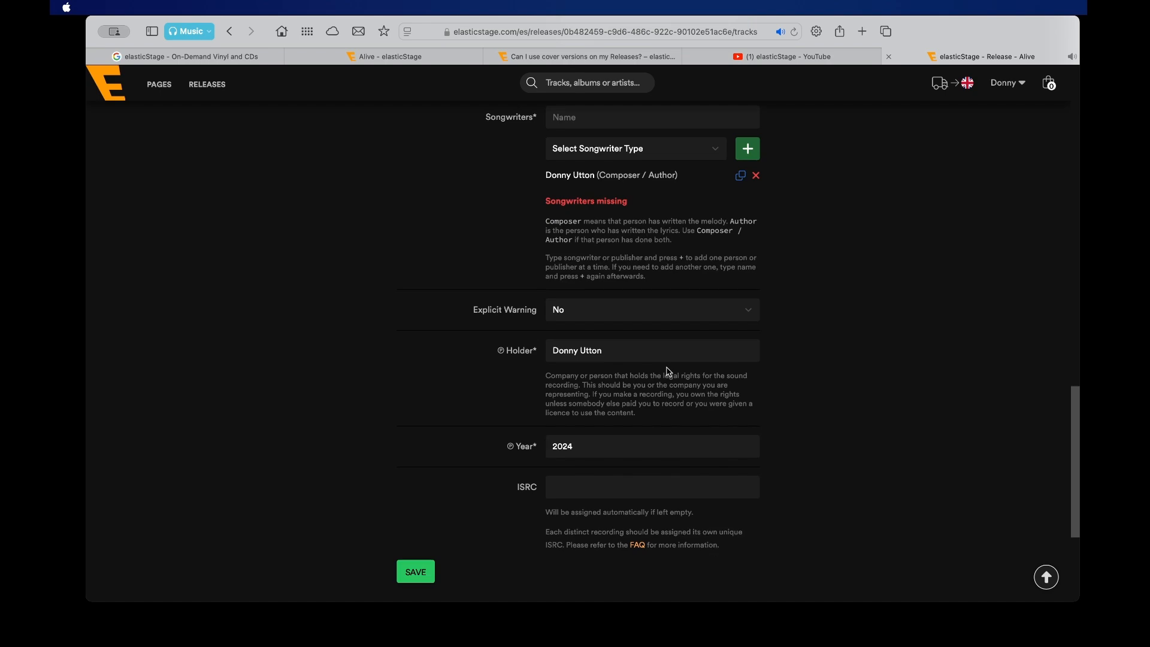
click(419, 574)
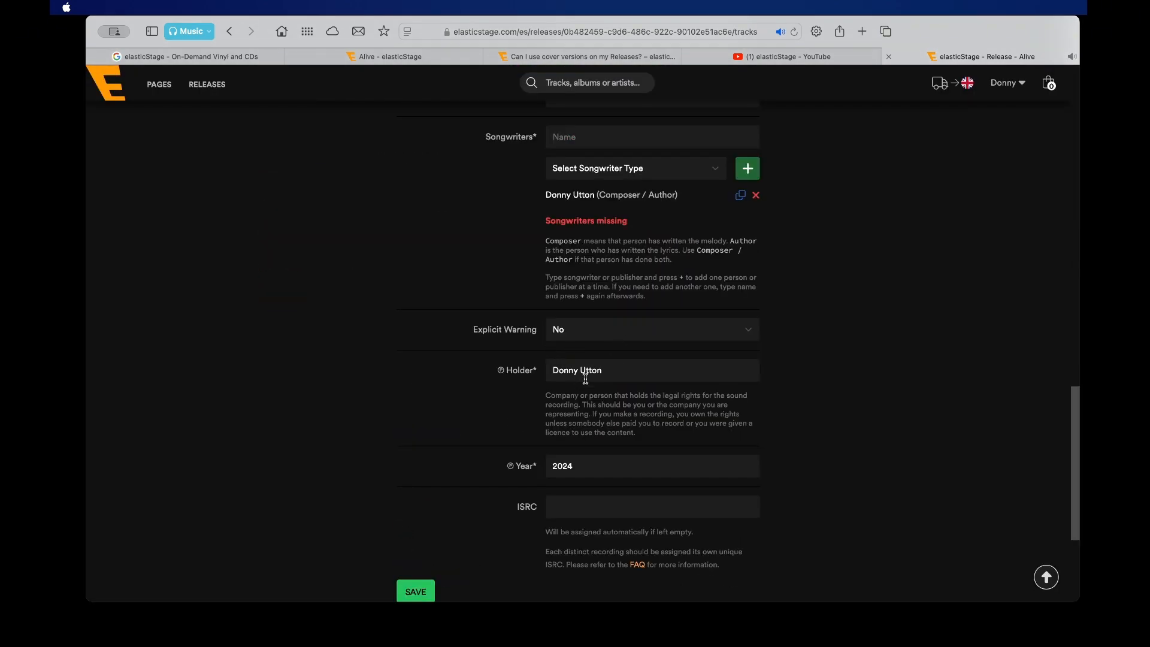
scroll(586, 379, down, 5)
click(422, 388)
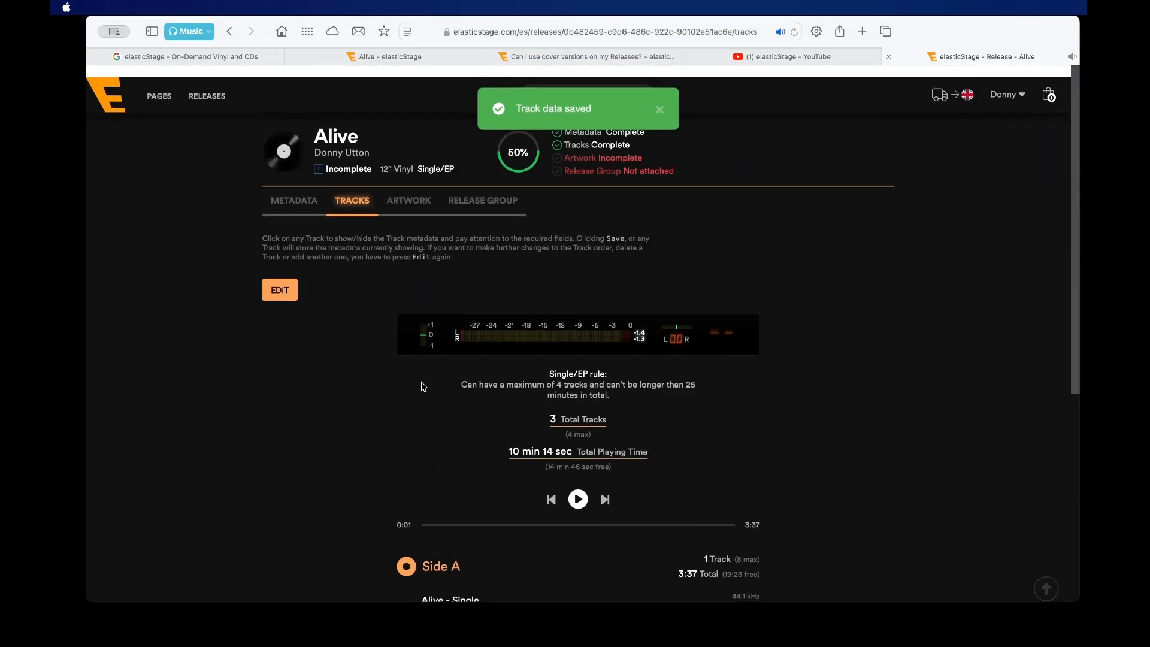
scroll(422, 387, down, 6)
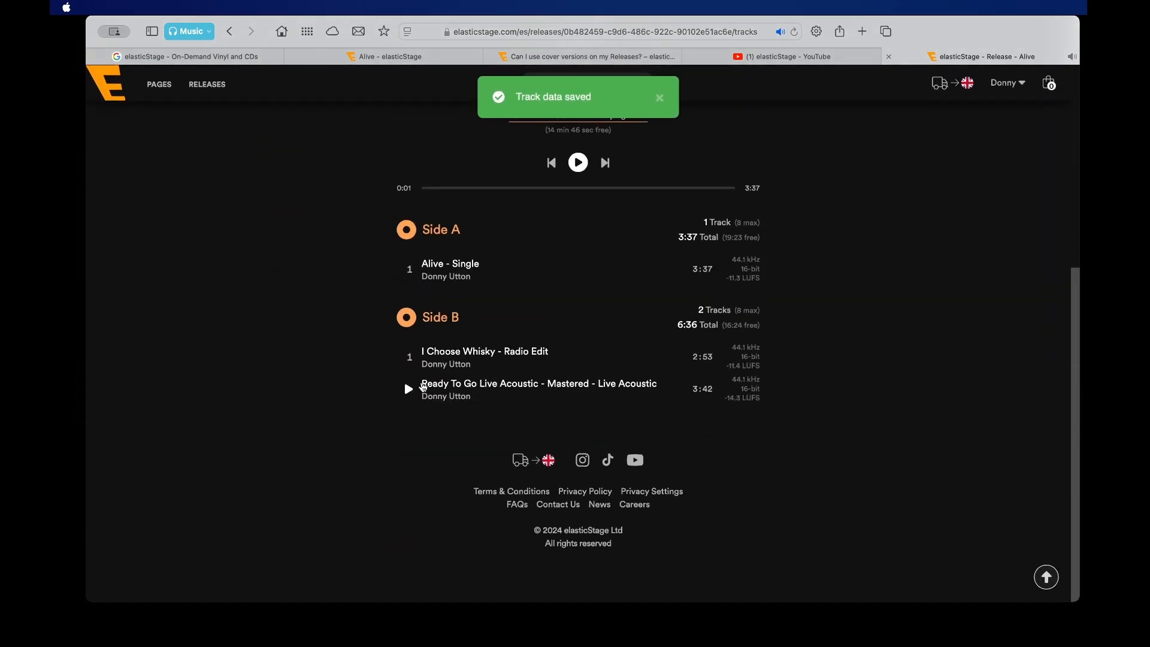
scroll(304, 359, up, 5)
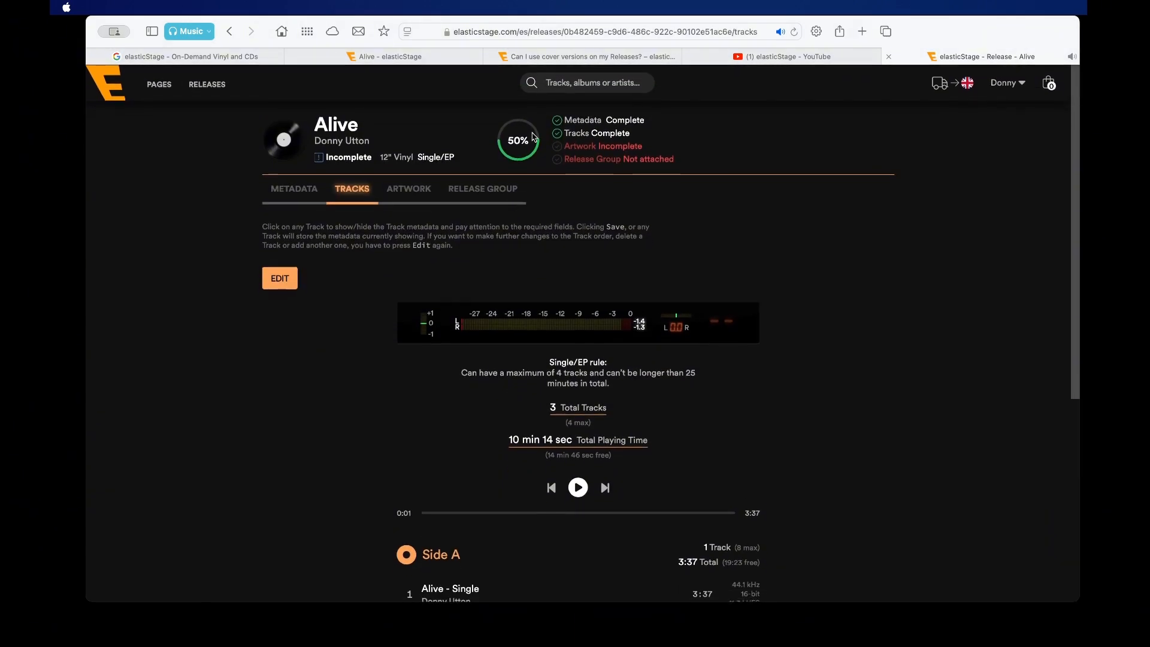
scroll(332, 394, down, 3)
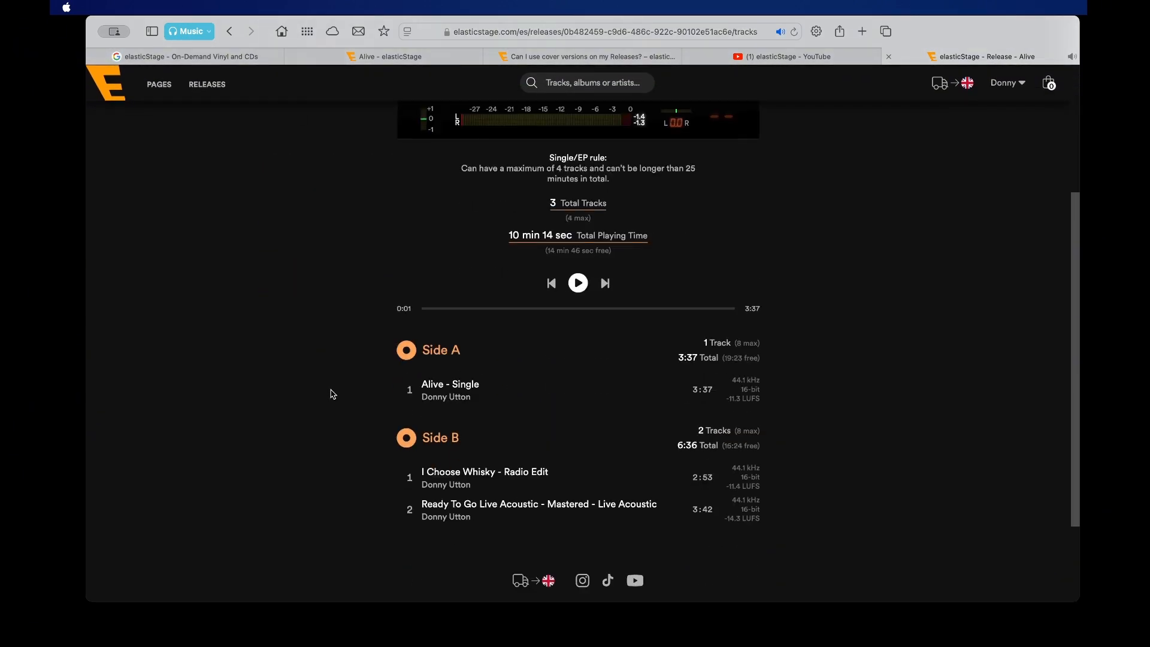
Step: Choose the Artwork Wizard for the release artwork and upload the 3000x3000 single cover JPG as the front cover image
click(418, 191)
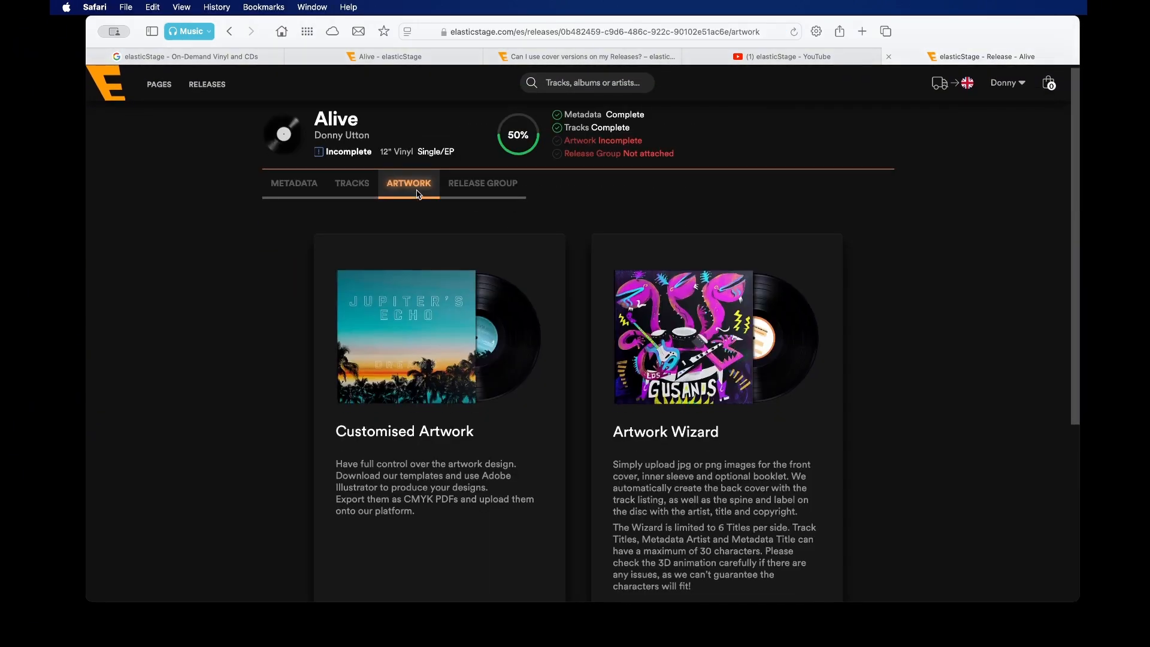
scroll(419, 195, down, 1)
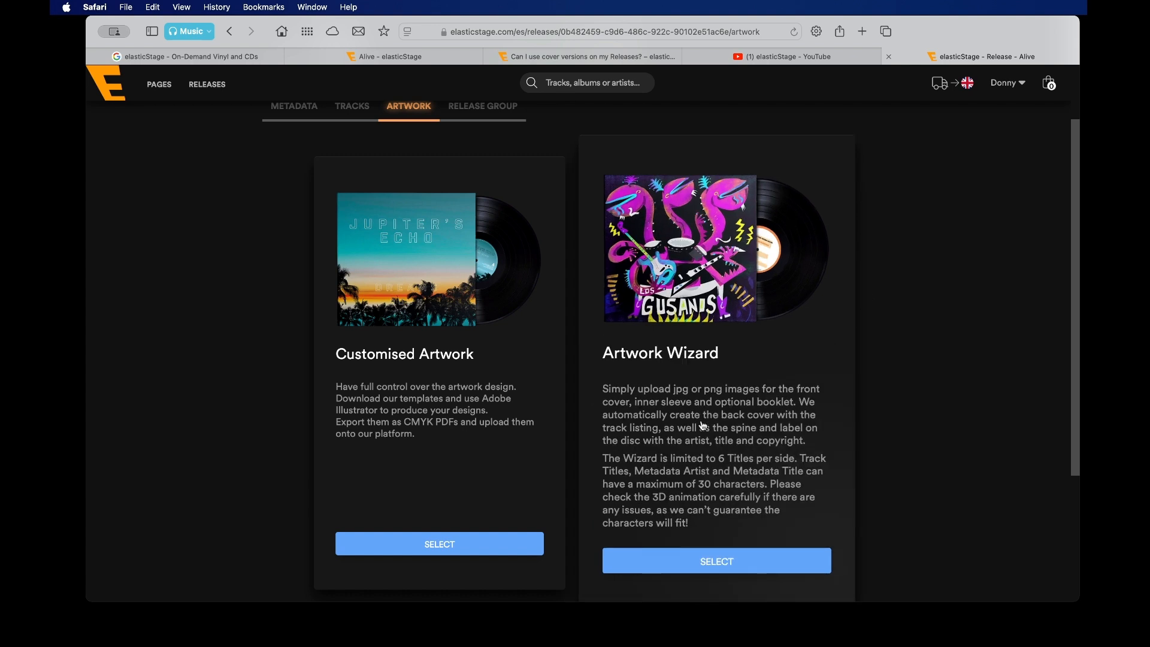
click(732, 561)
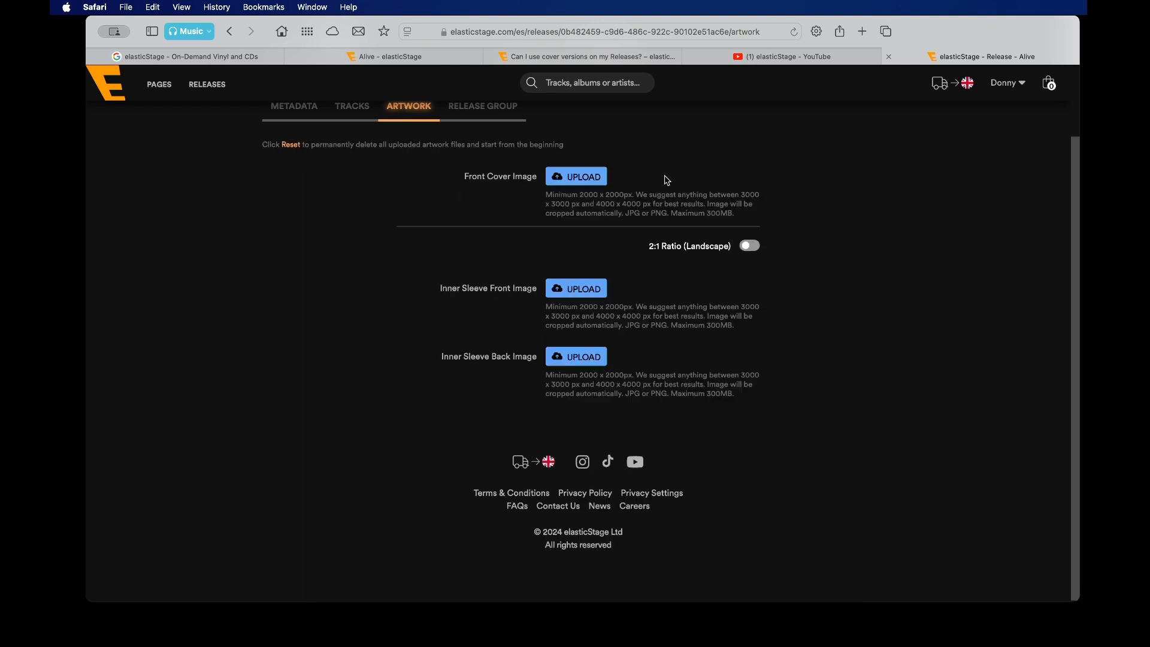
click(571, 177)
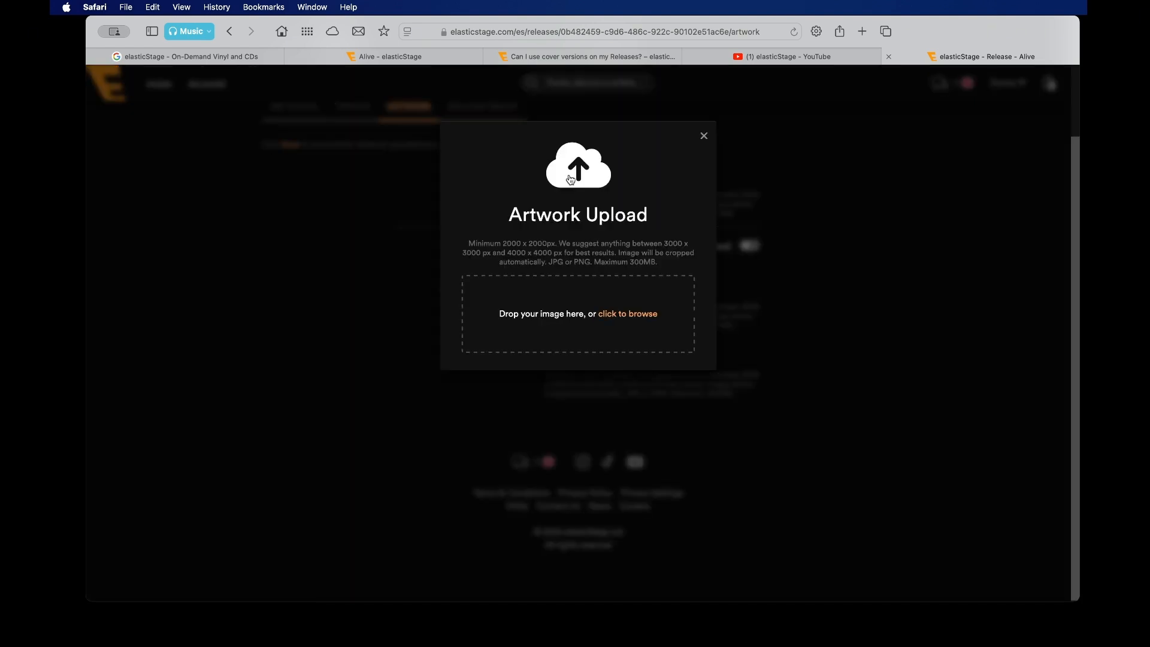
click(639, 321)
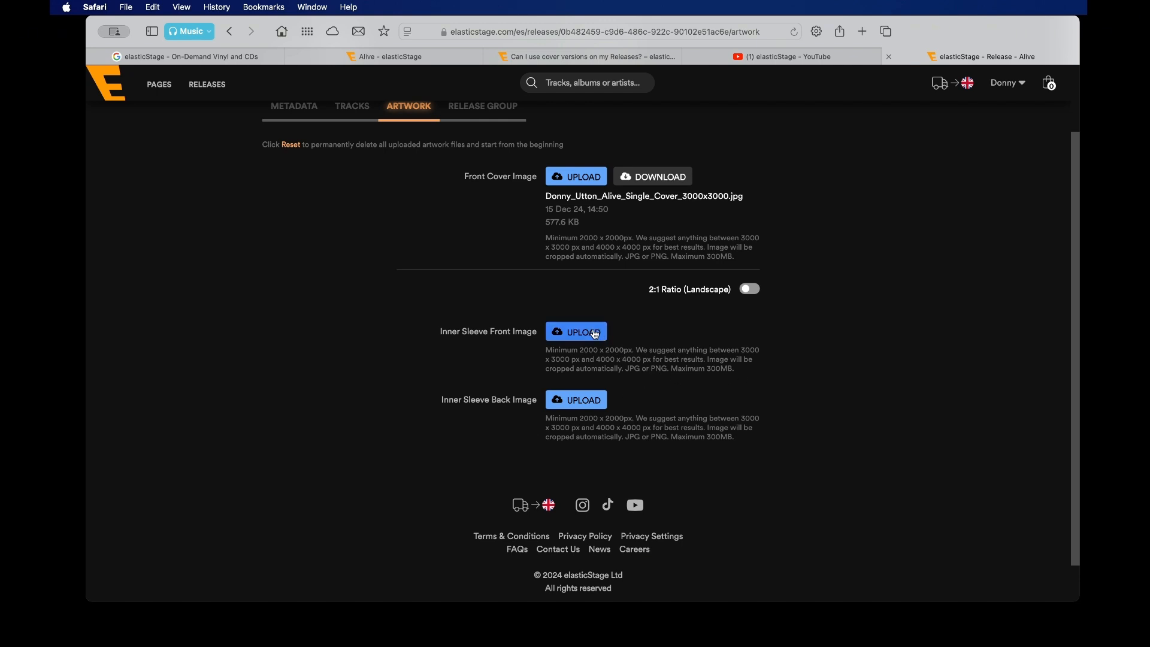
Step: Rotate the 3D artwork preview to inspect the front cover and the track listing on the back cover
scroll(486, 423, down, 2)
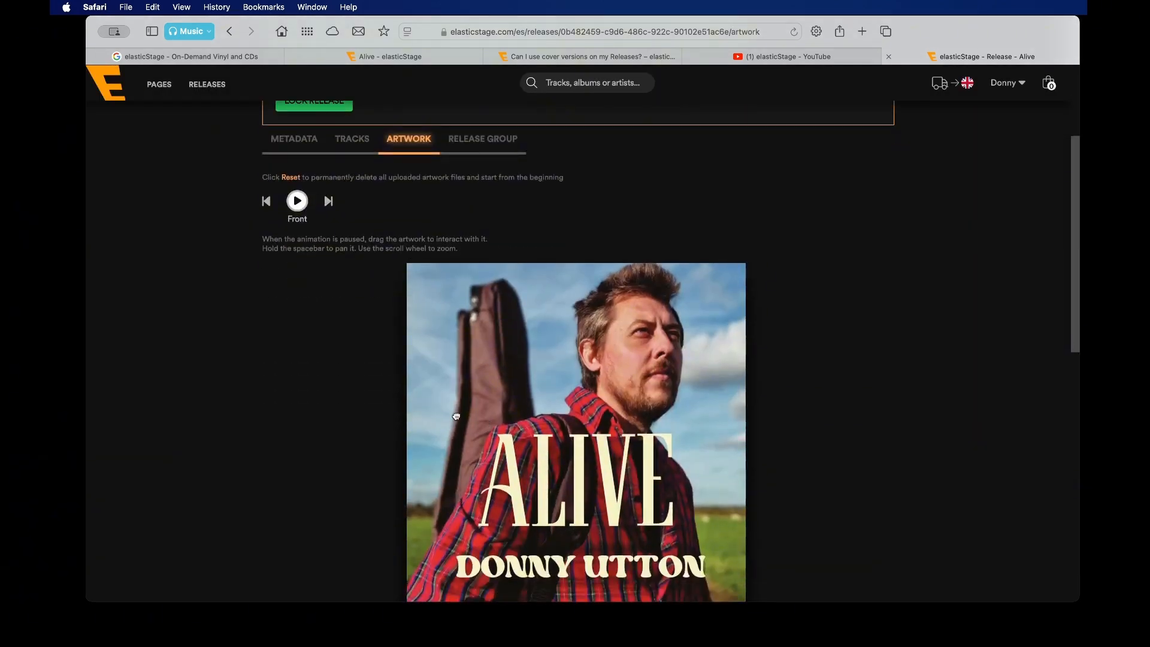
scroll(190, 371, down, 2)
scroll(189, 372, up, 1)
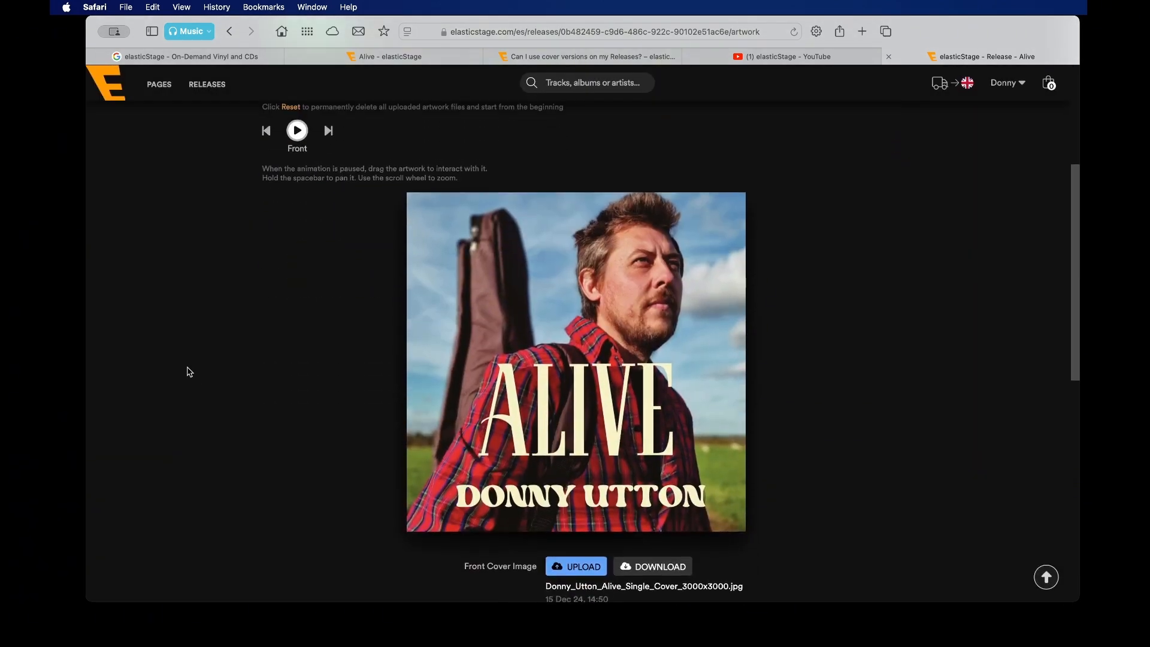
click(297, 131)
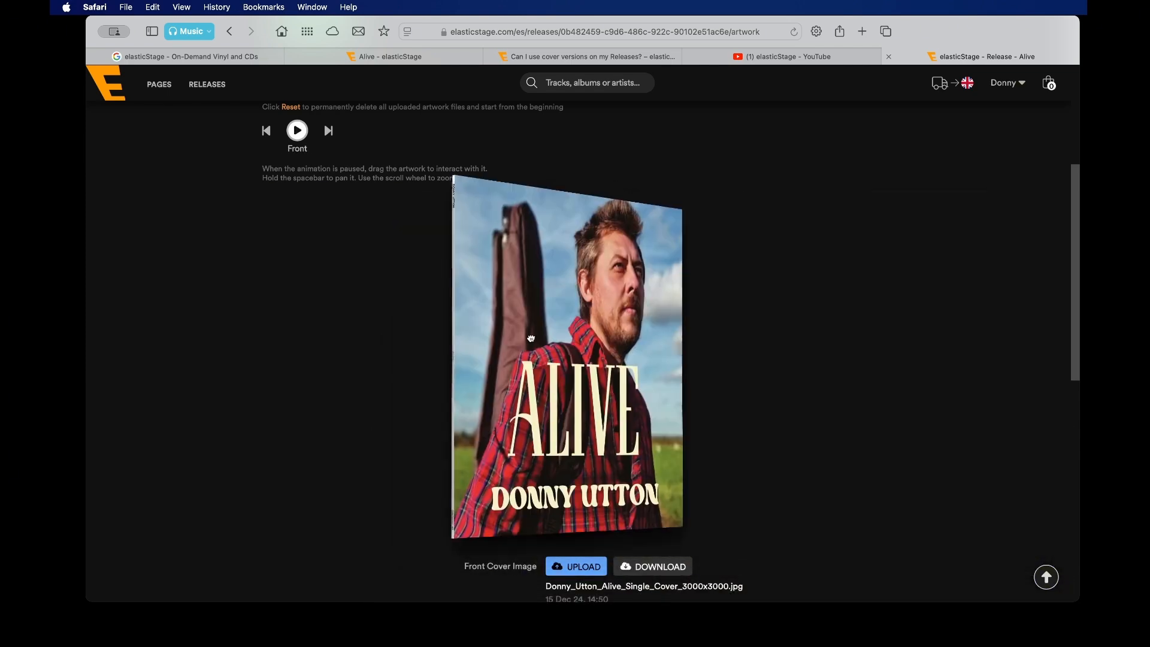
drag(530, 338, 301, 321)
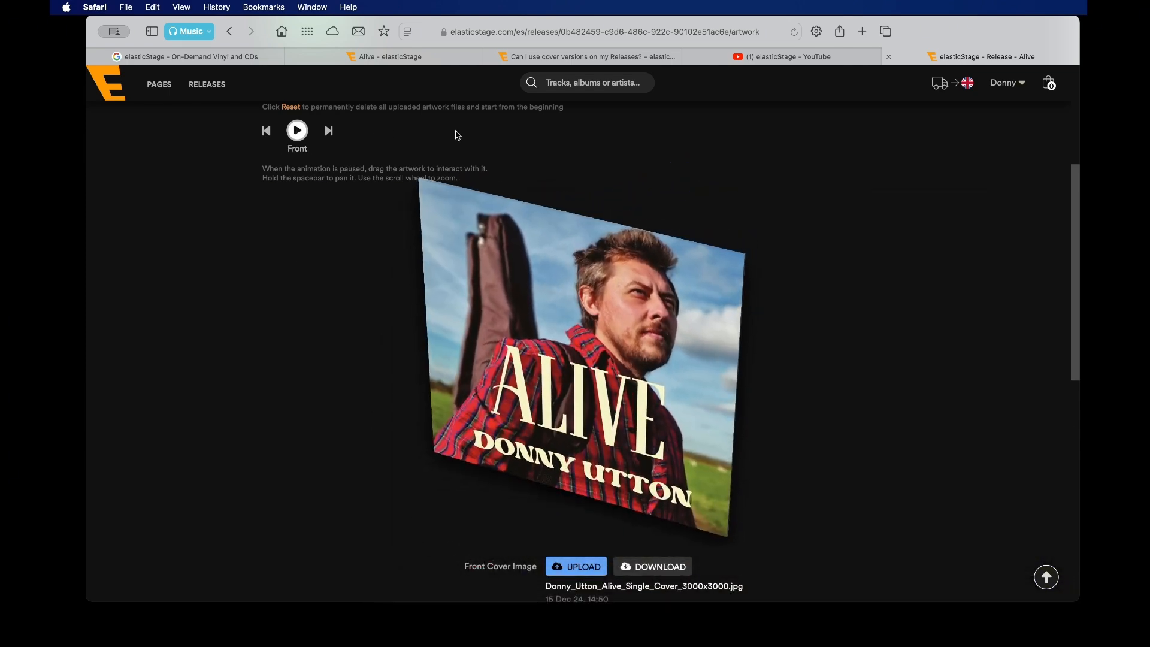
drag(497, 260, 757, 340)
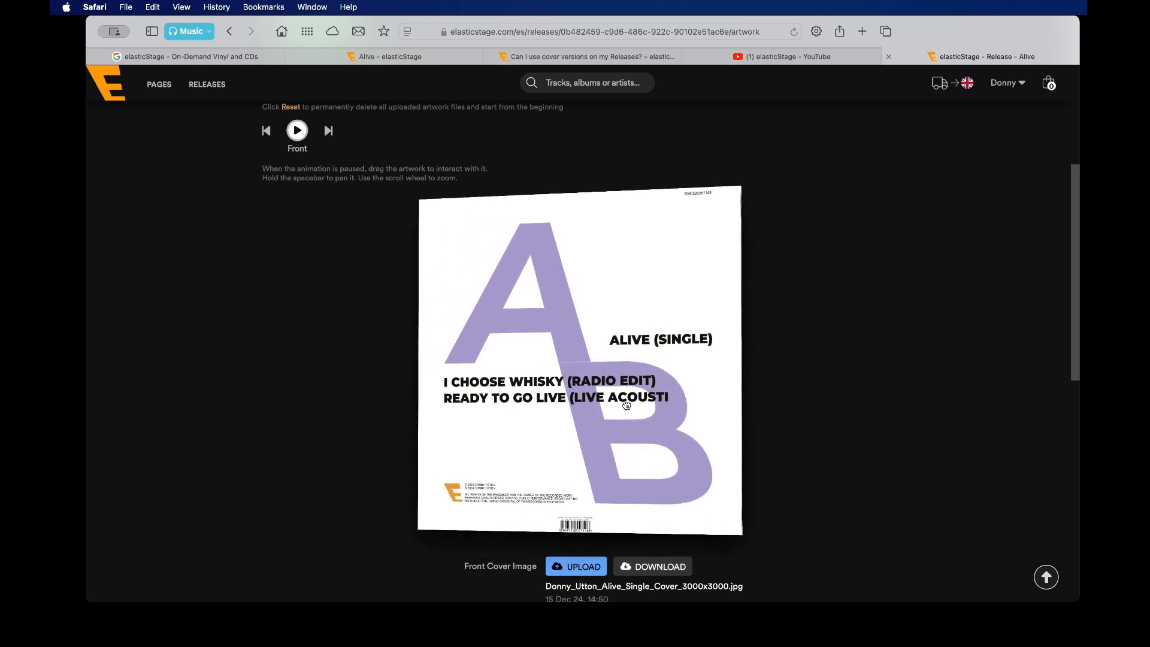
drag(624, 403, 684, 405)
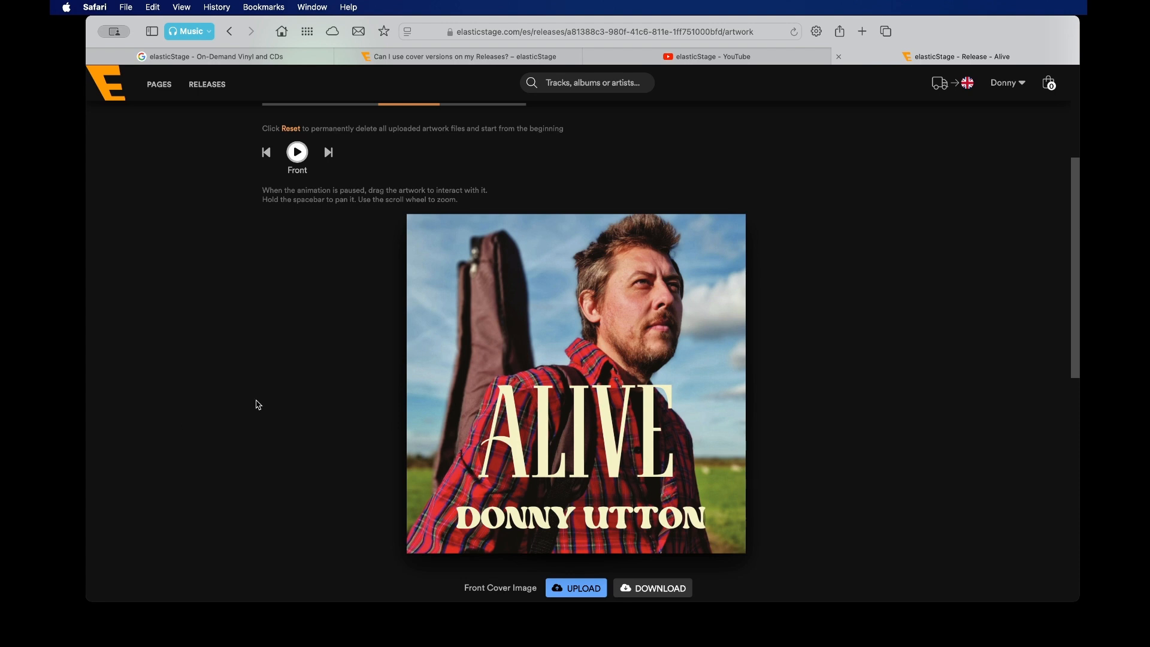
Step: Play the artwork animation to check the disc, inner sleeve and back cover, and review the uploaded cover and sleeve images
scroll(258, 405, down, 1)
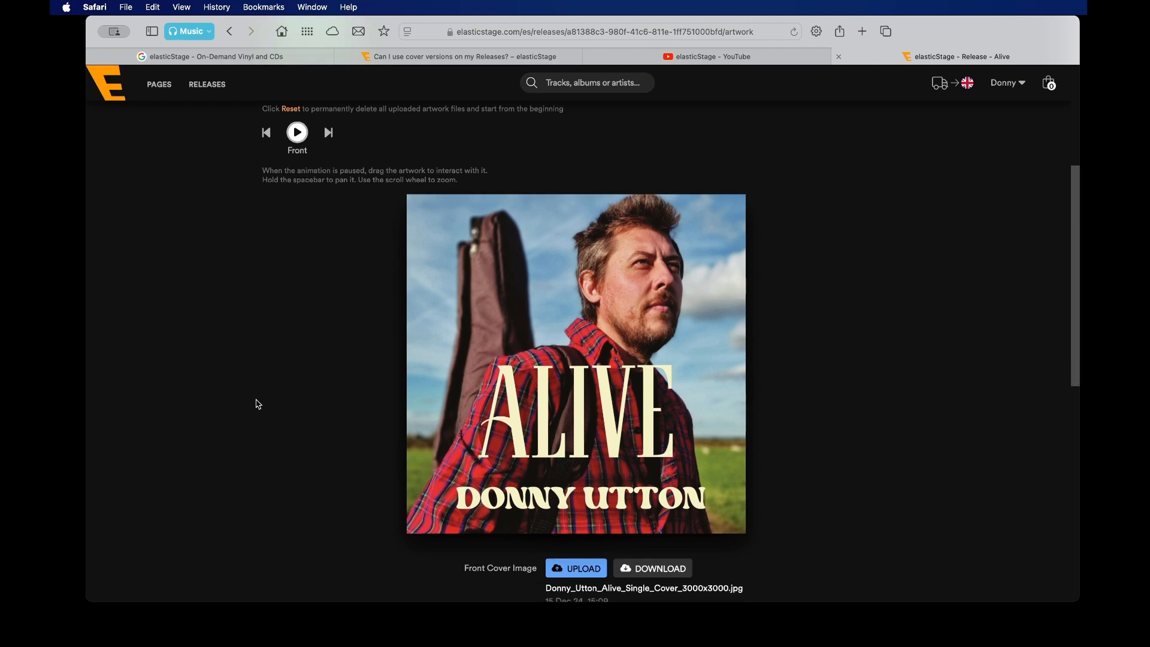
click(295, 141)
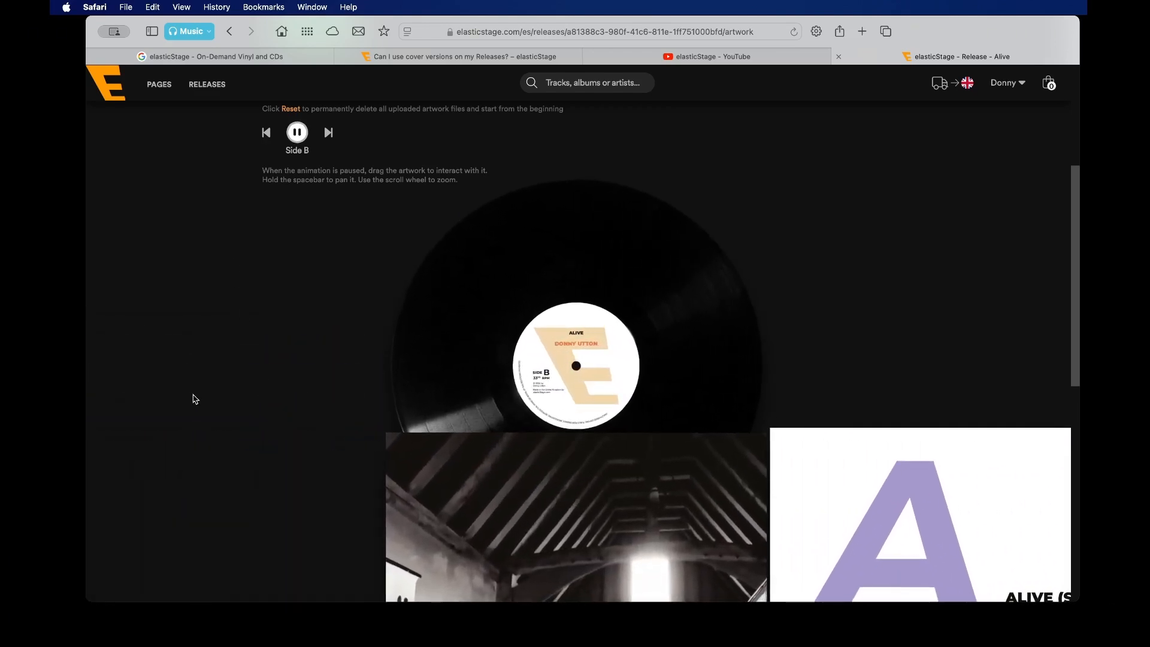
scroll(193, 399, down, 5)
scroll(193, 398, down, 5)
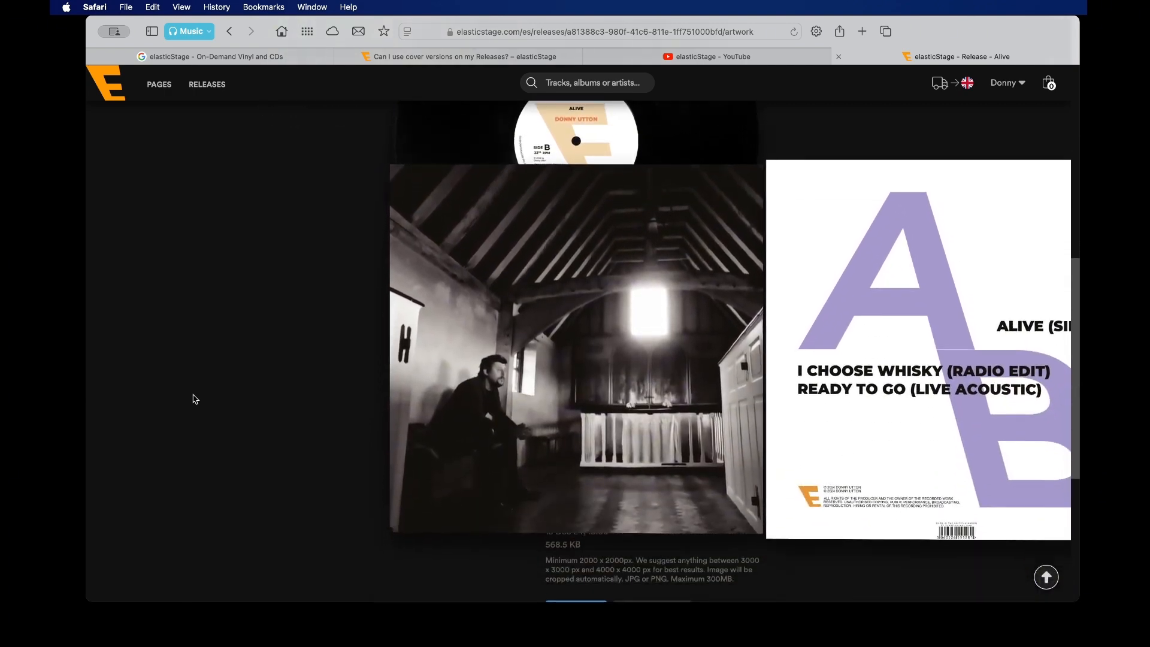
scroll(193, 398, up, 3)
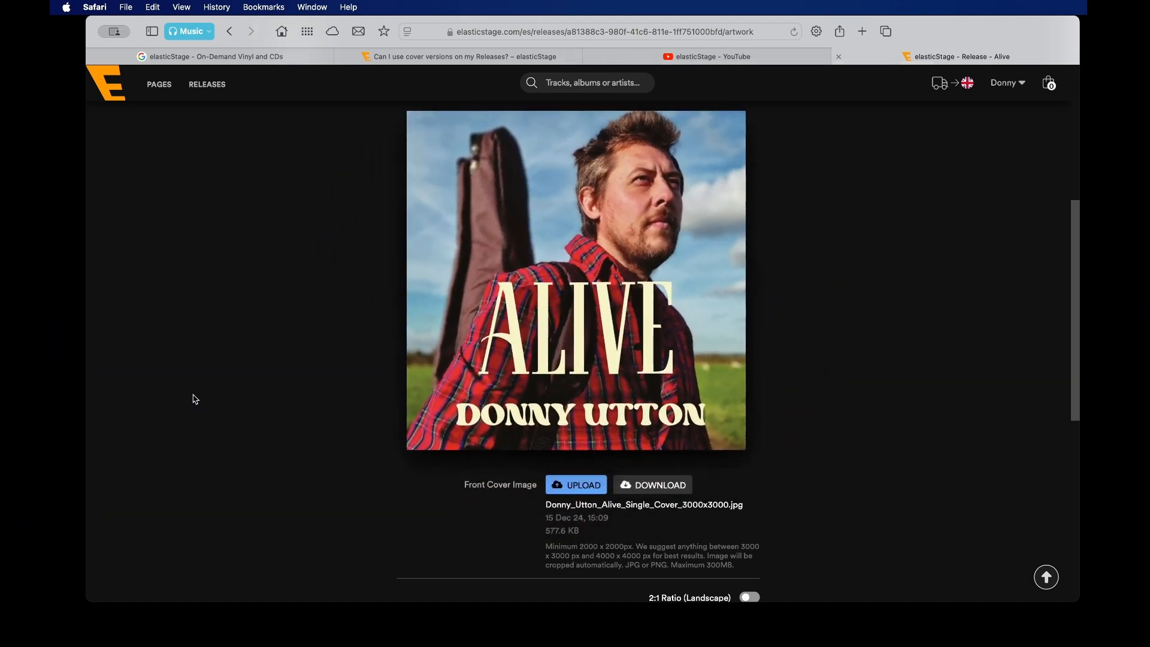
scroll(194, 399, down, 8)
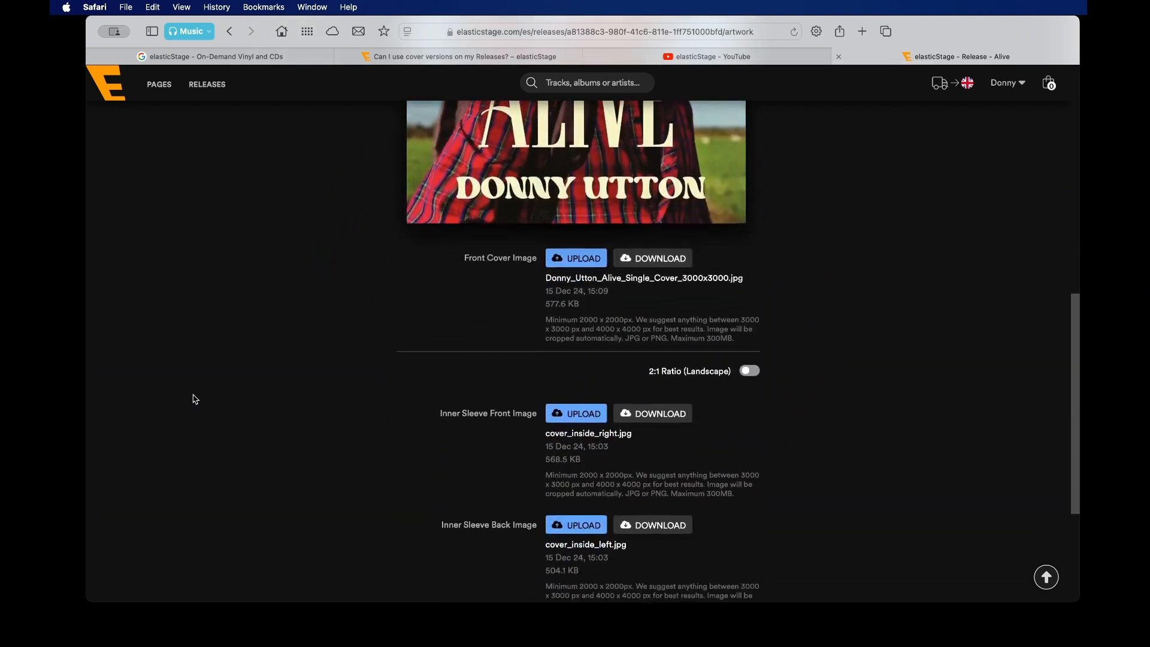
scroll(194, 398, up, 10)
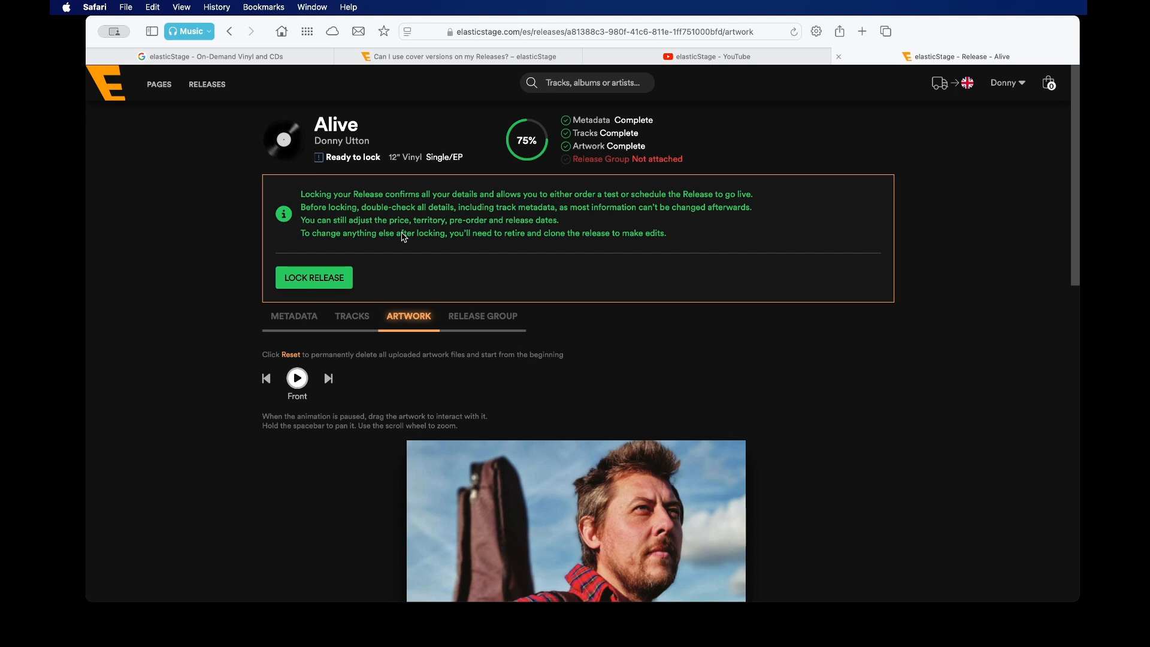
Step: Review the release metadata of "Alive", including dates, territory, price category, record label and rights holders
click(296, 317)
scroll(401, 307, down, 5)
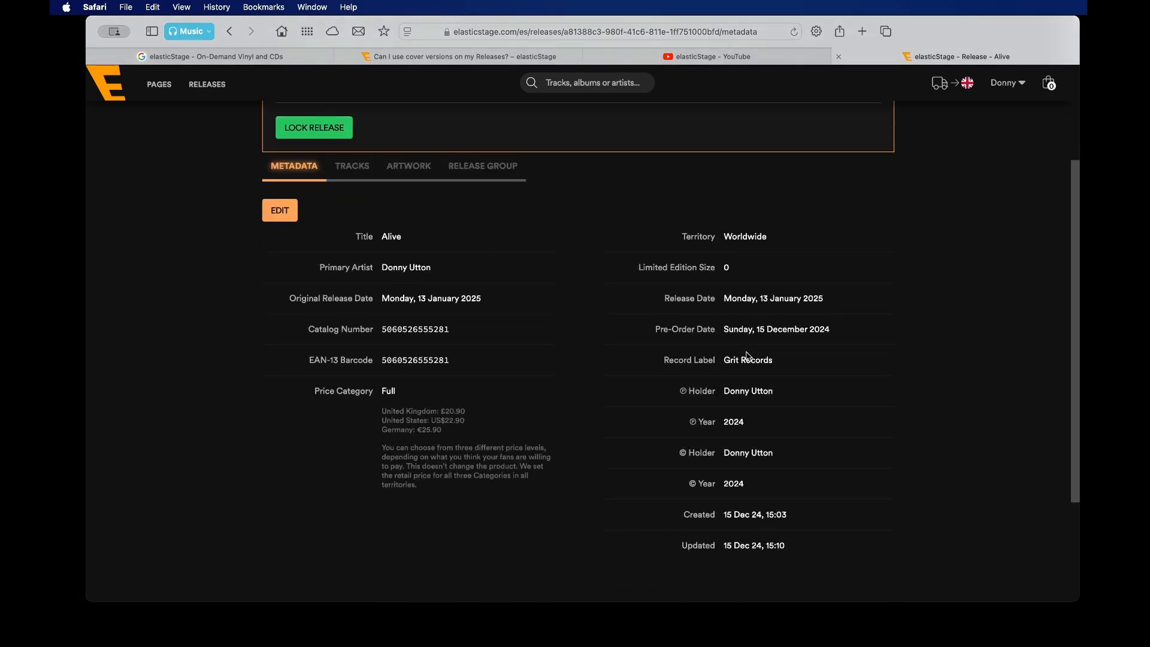
scroll(351, 229, up, 2)
Step: Play a short preview of the Side A track "Alive" and check the track list of both sides
click(351, 228)
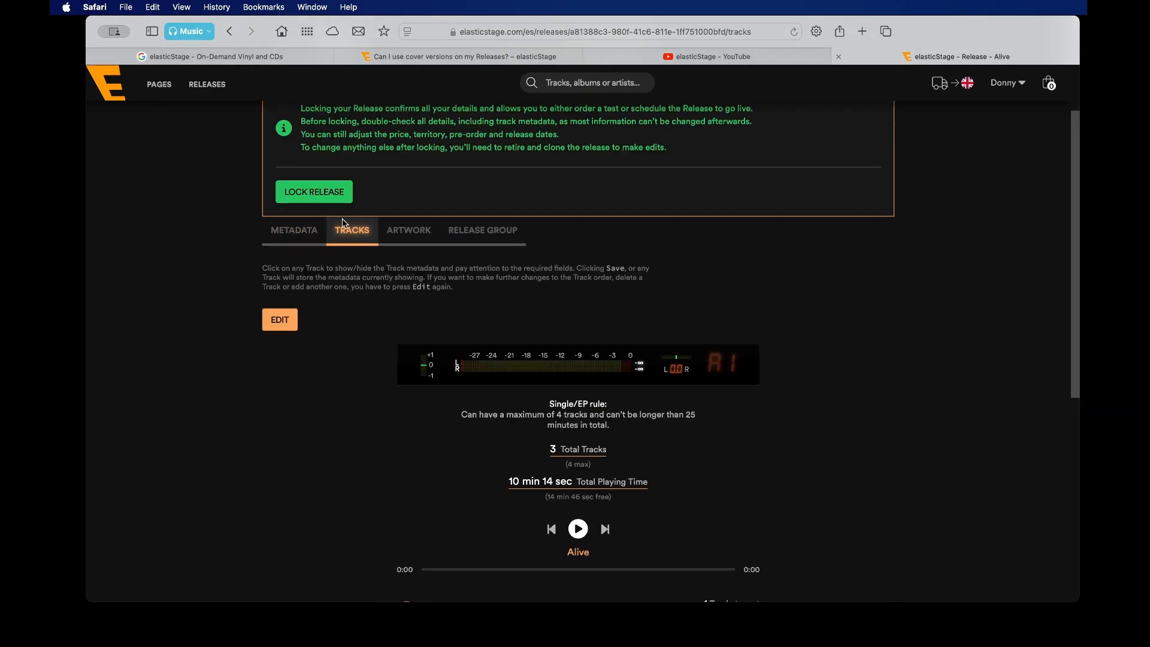
scroll(500, 297, down, 5)
scroll(500, 297, down, 1)
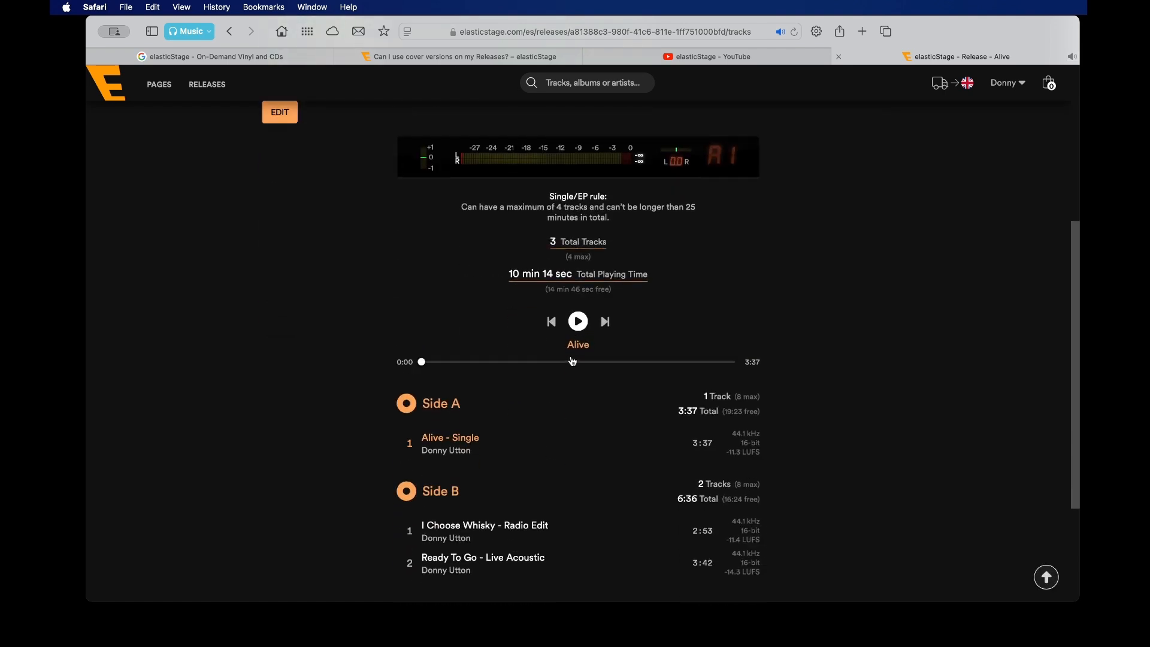
click(580, 323)
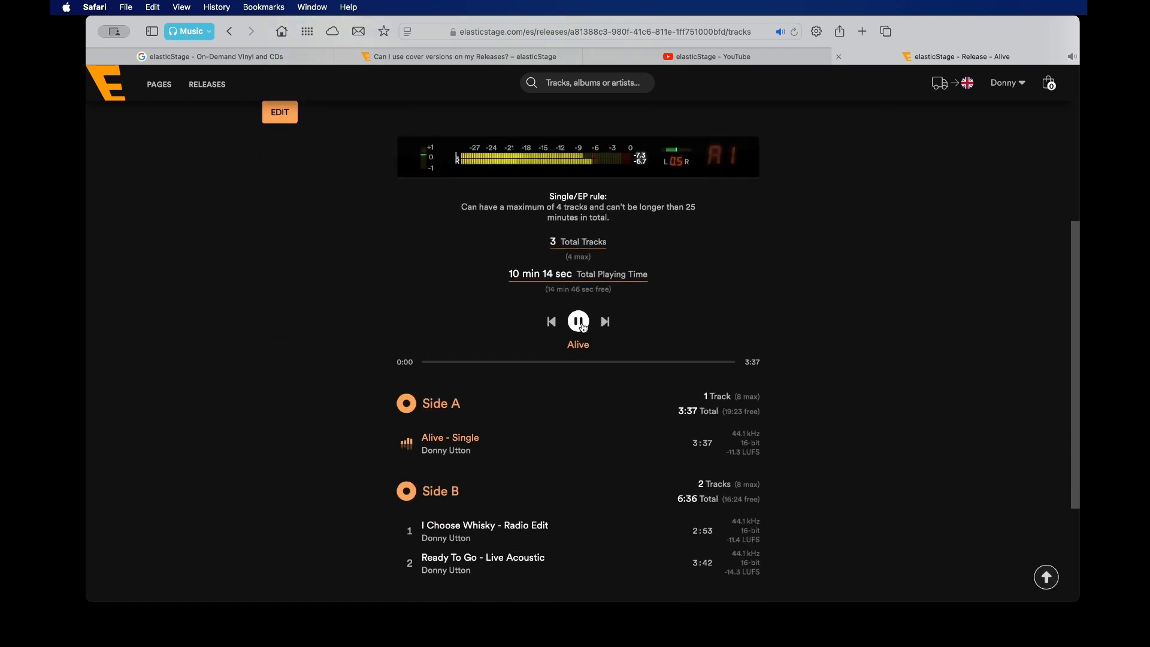
click(580, 322)
scroll(584, 327, down, 5)
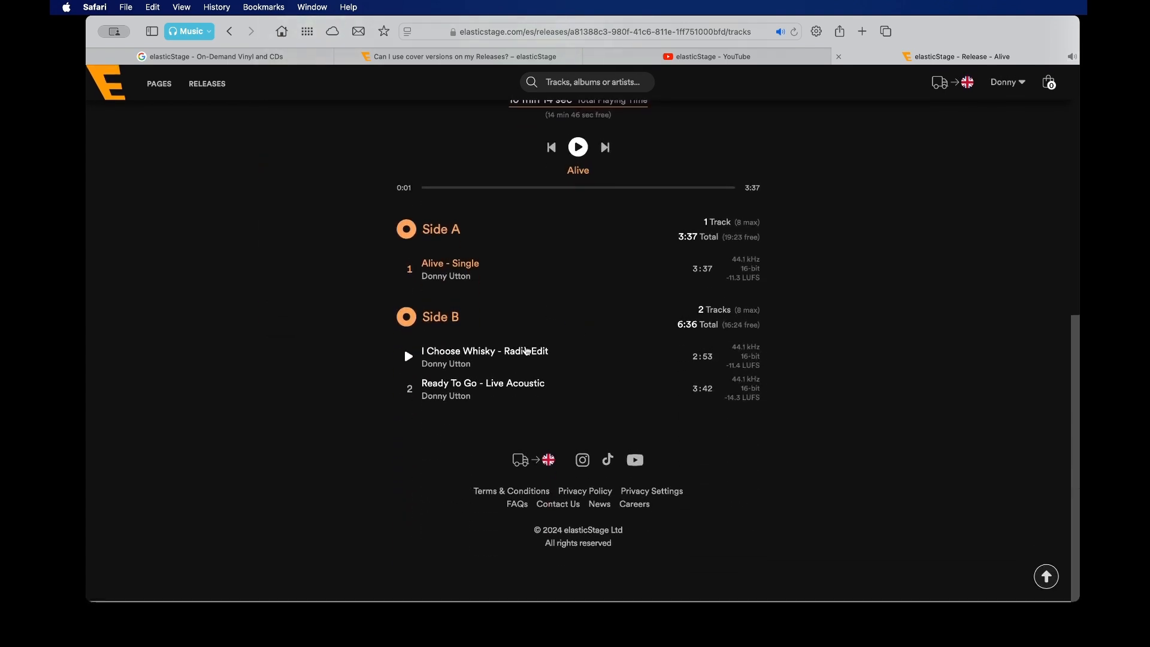
Step: Expand the Side A track "Alive" and examine its title, subtitle, songwriter, explicit warning and rights details
click(551, 267)
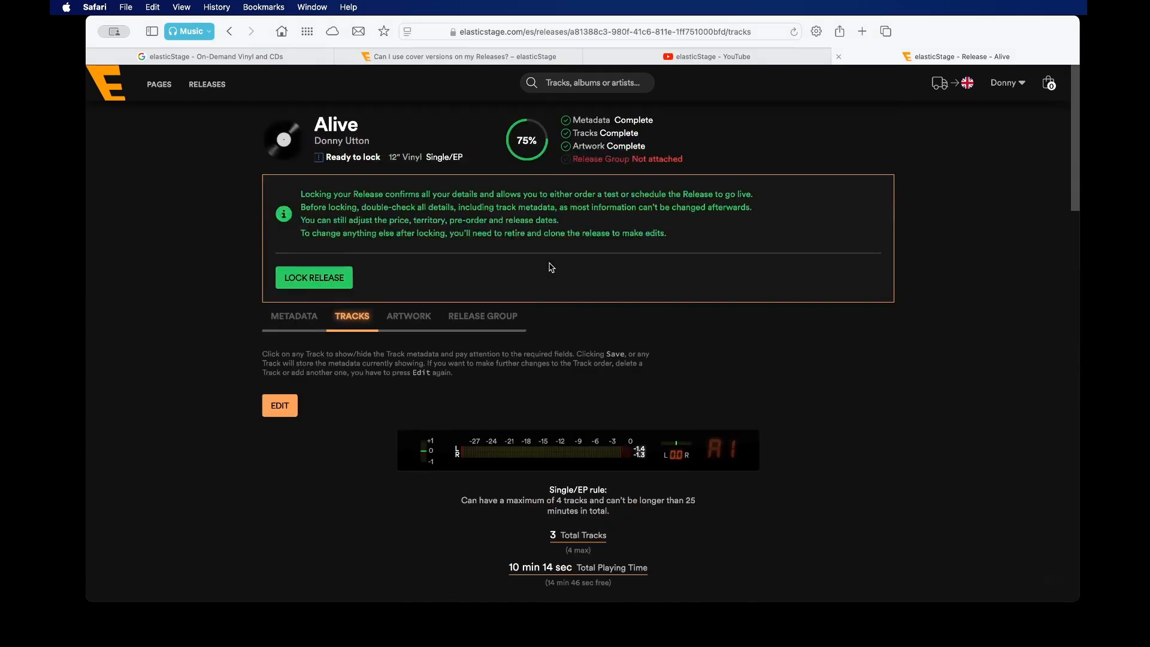
scroll(550, 267, down, 10)
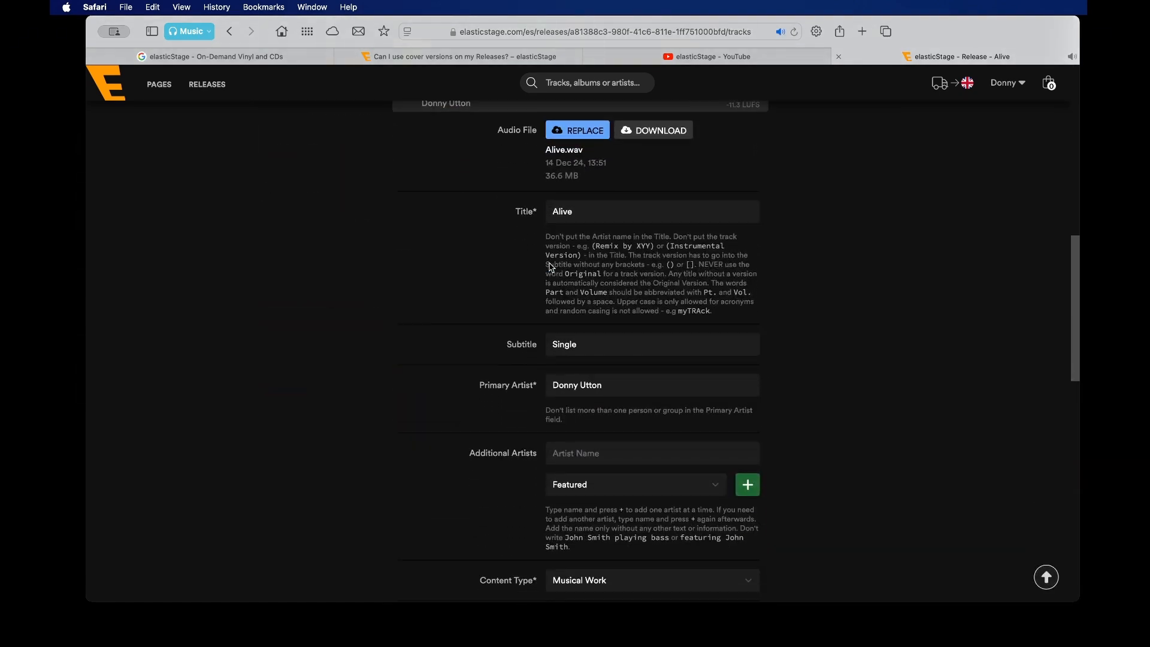
scroll(550, 263, down, 1)
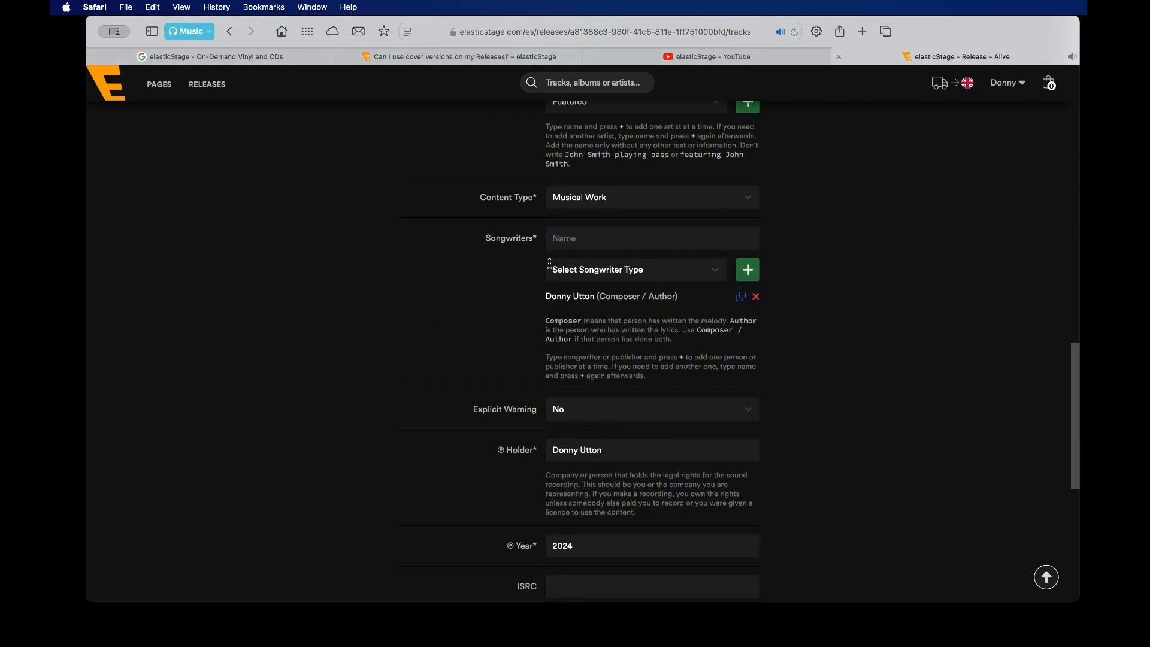
scroll(550, 263, up, 12)
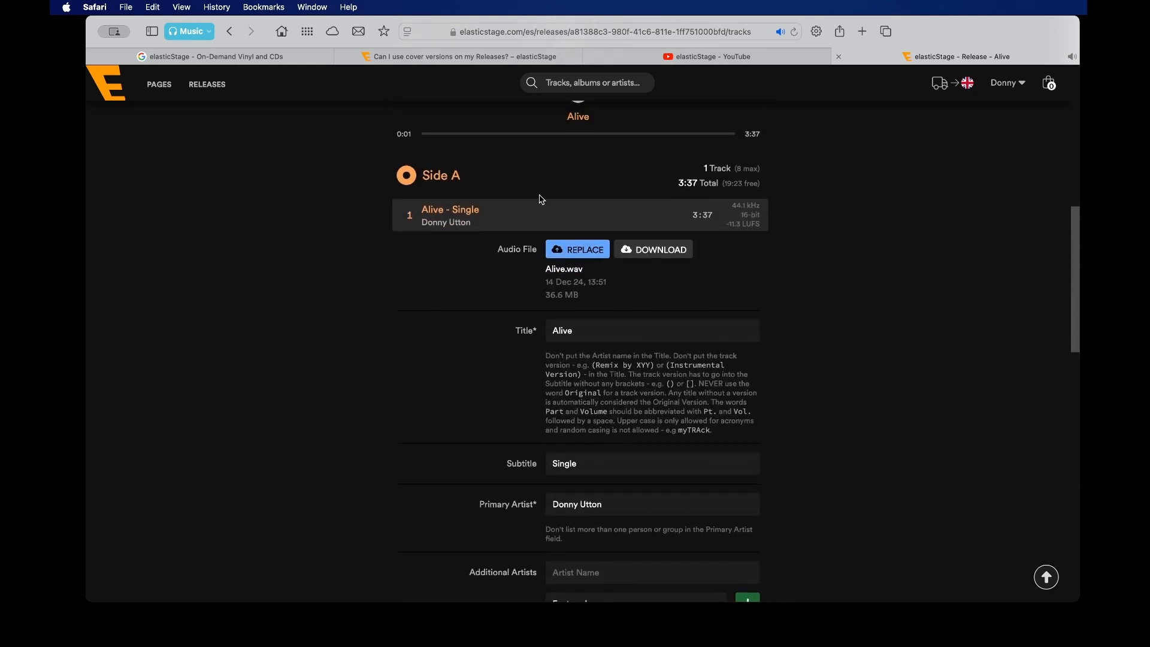
scroll(545, 214, up, 6)
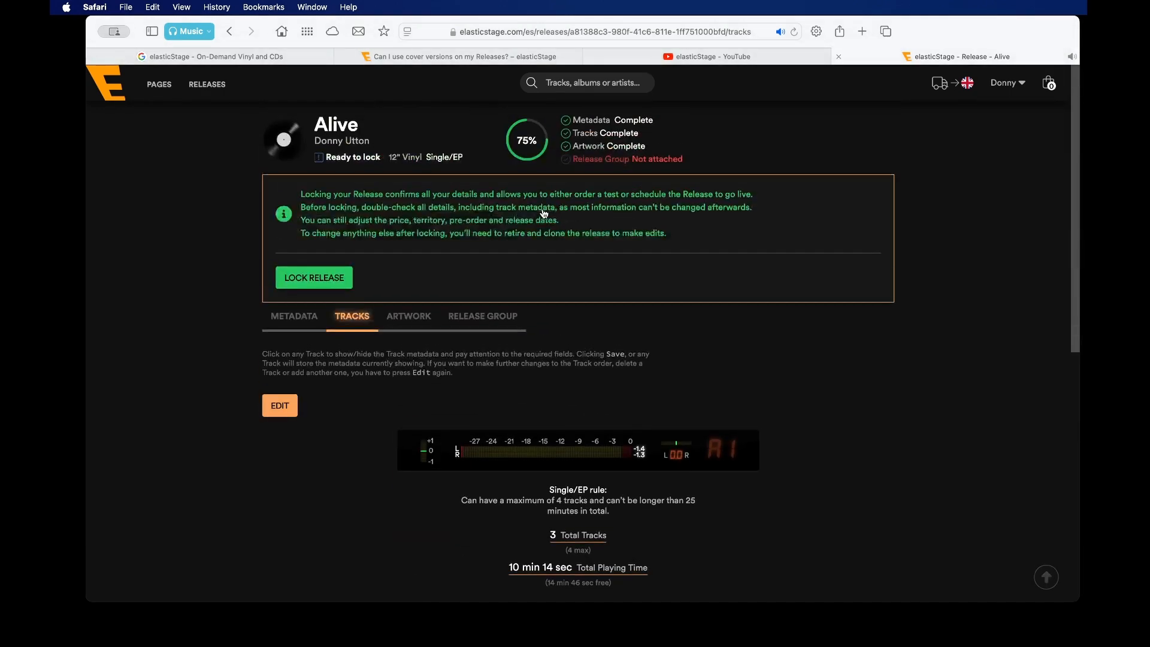
Step: Double-check the release's artwork preview and the uploaded front cover and inner sleeve files
click(419, 318)
scroll(419, 319, down, 8)
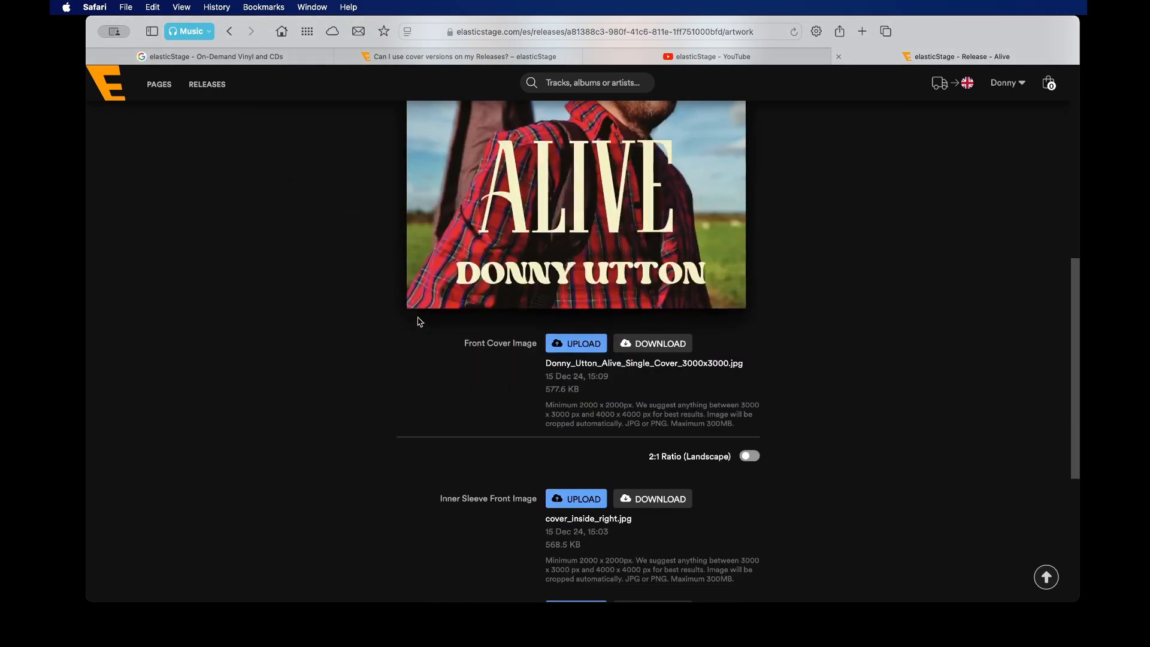
scroll(419, 319, up, 4)
scroll(418, 322, up, 1)
scroll(418, 318, up, 6)
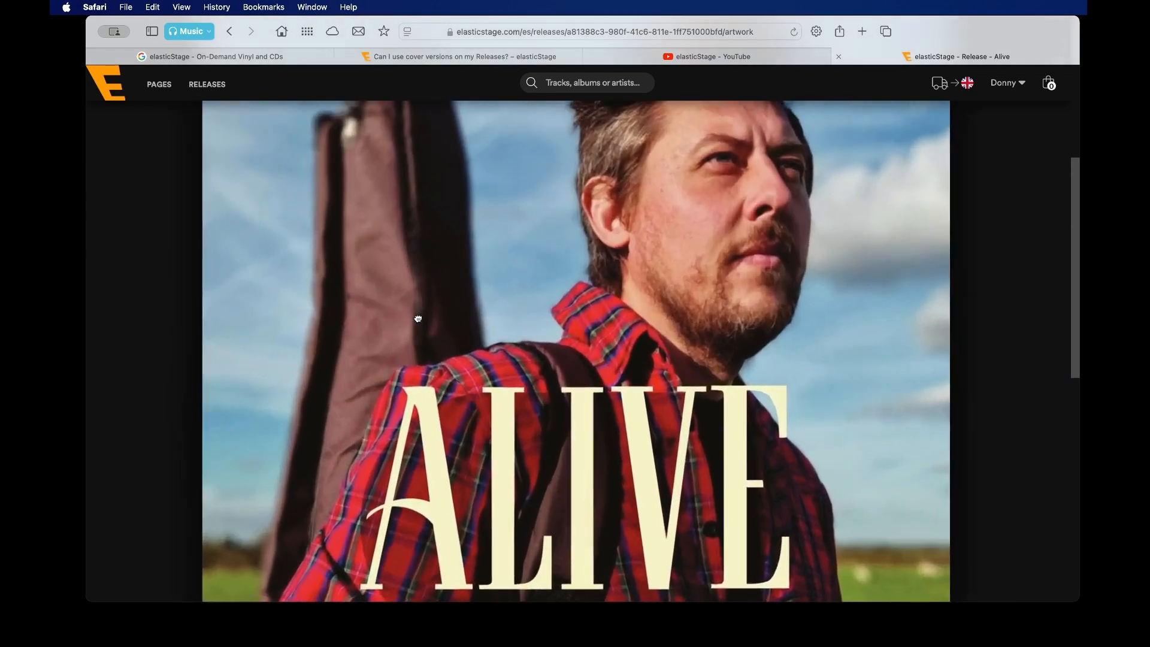
Step: Lock the "Alive" release, agreeing to the declaration of owning all rights, and dismiss the follow-up options
scroll(418, 319, down, 6)
scroll(206, 241, up, 5)
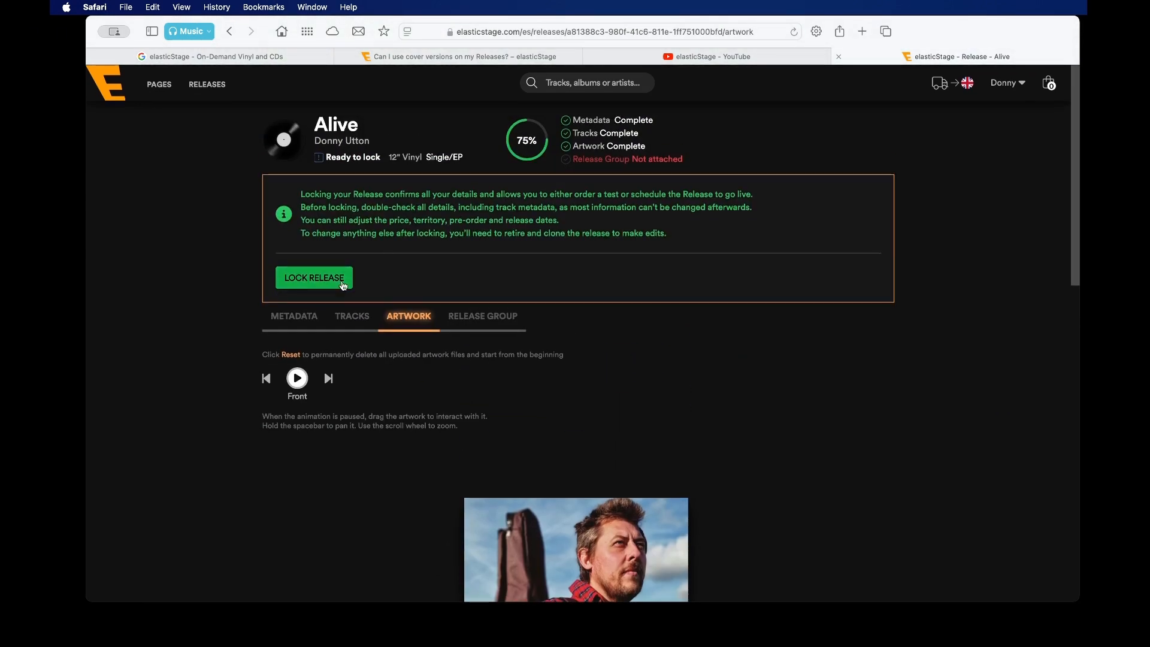
click(344, 285)
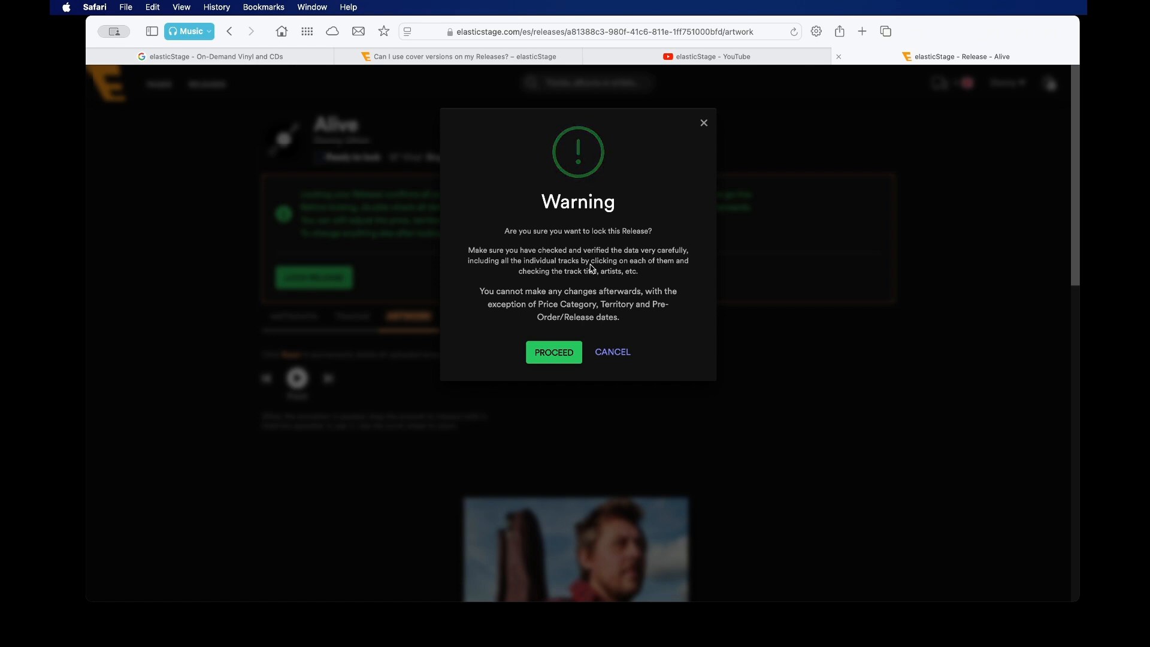
click(556, 353)
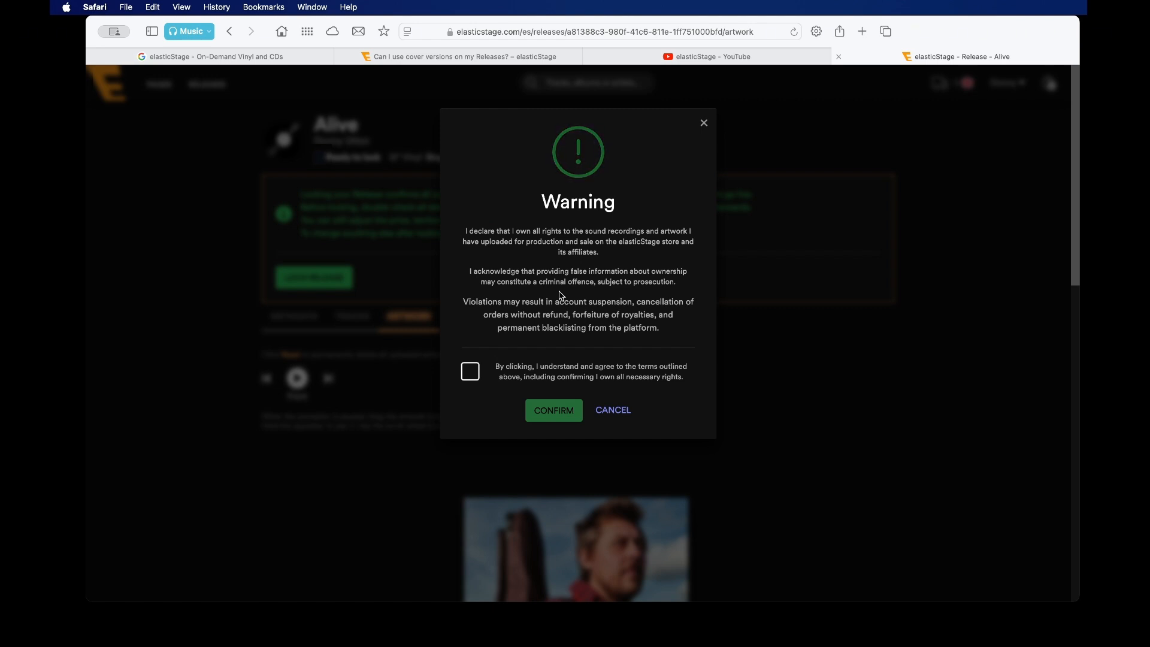
click(472, 371)
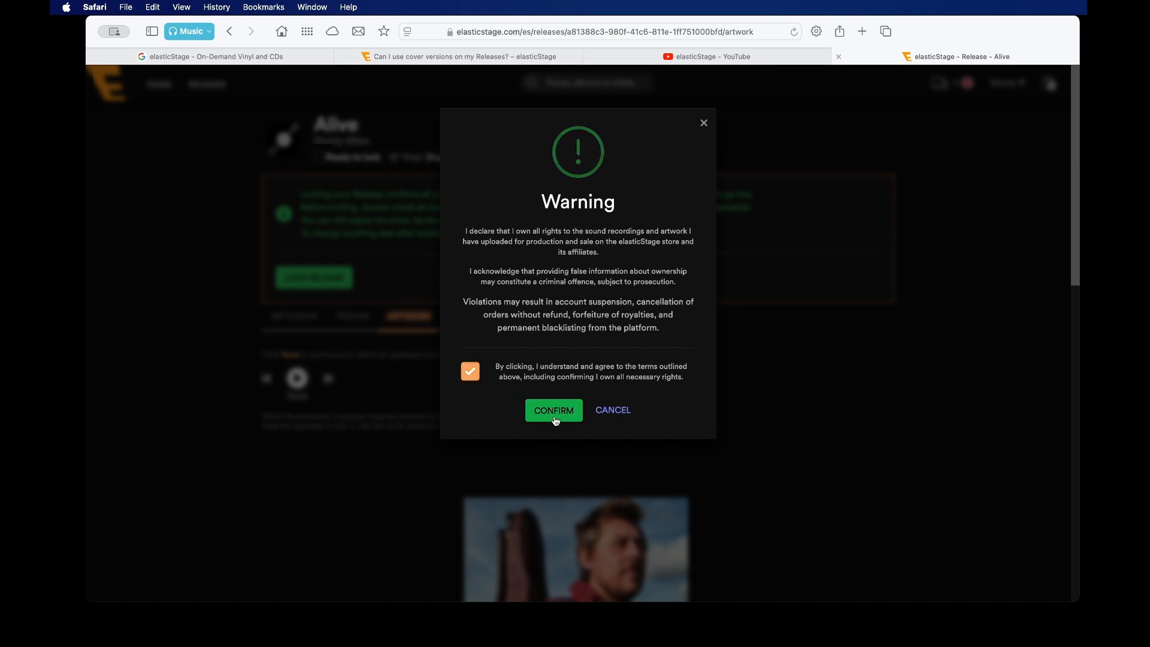
click(555, 411)
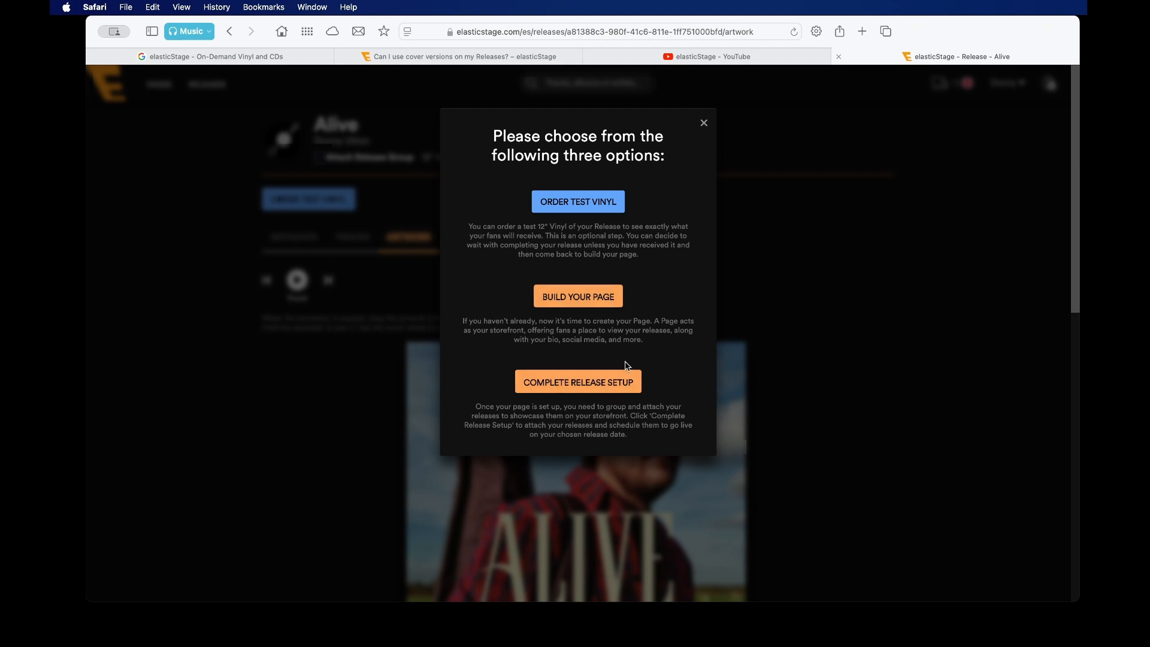
click(704, 122)
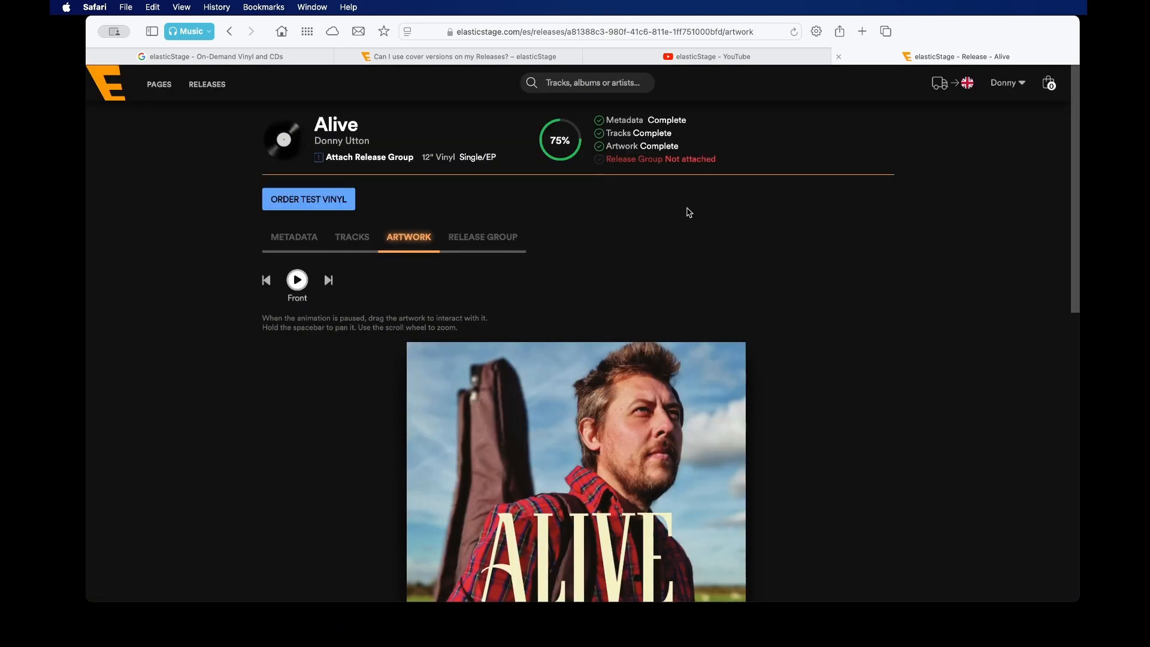
Step: Choose the existing "Alive" release group as the one to attach the vinyl release to
click(485, 239)
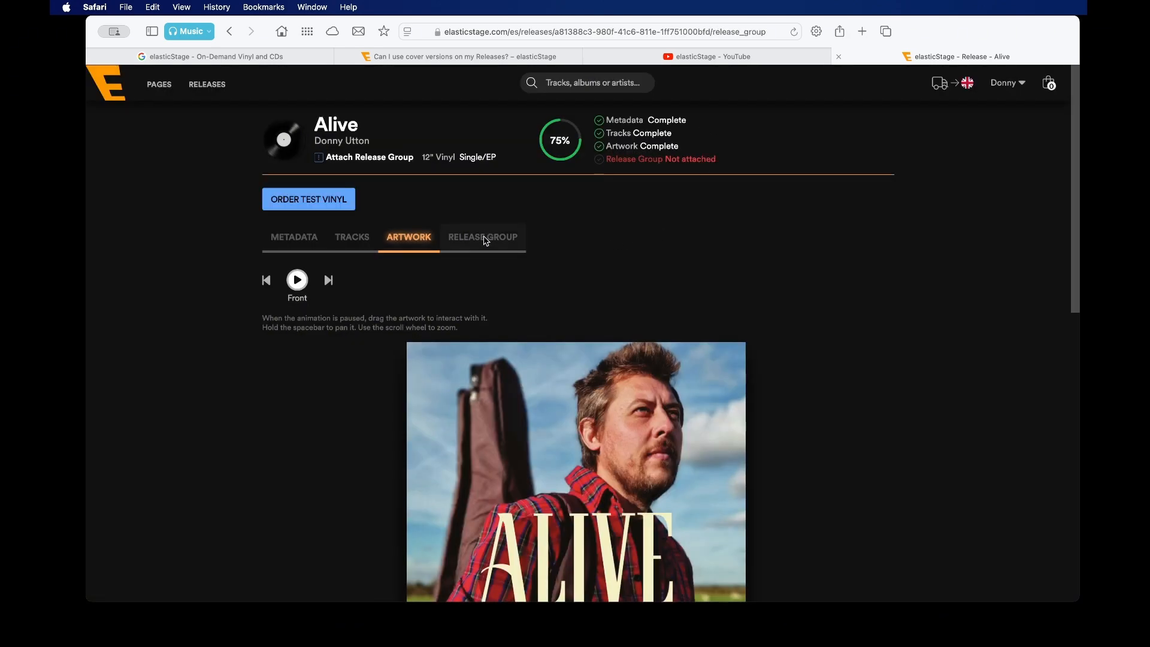
scroll(566, 235, down, 1)
scroll(567, 235, down, 4)
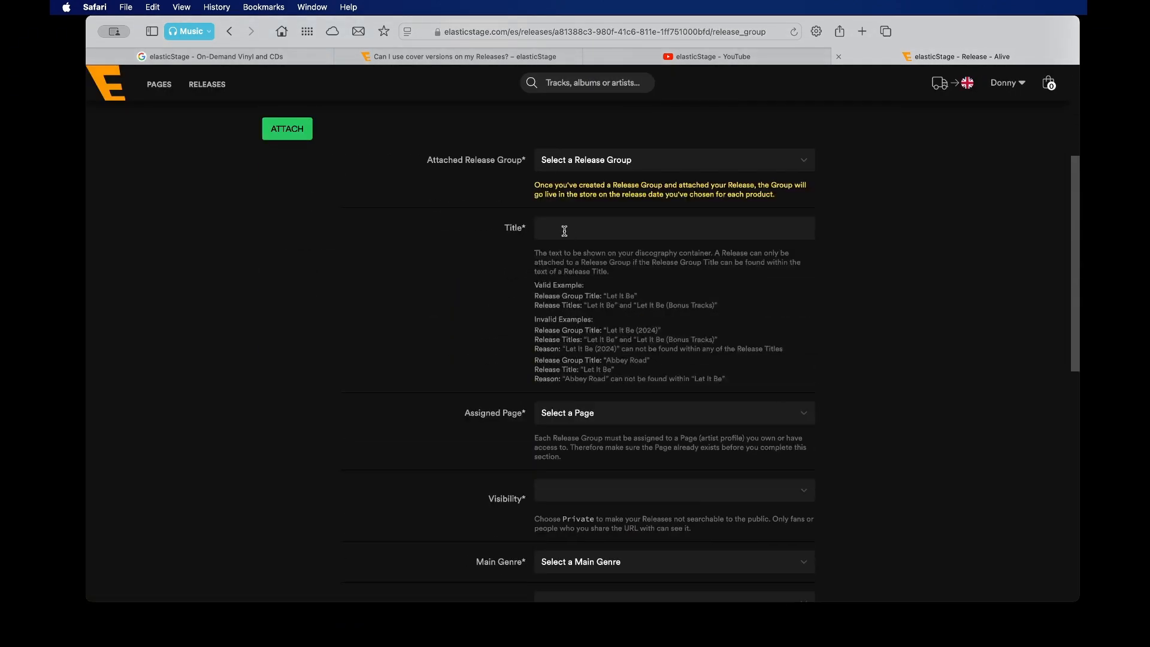
scroll(566, 235, up, 3)
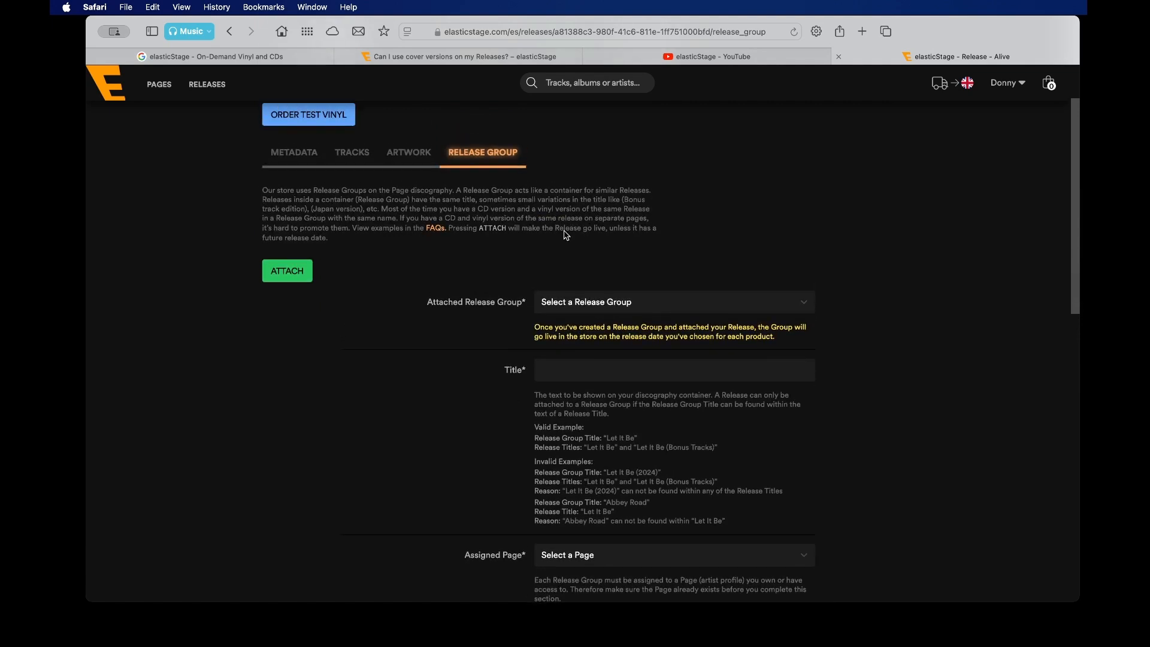
click(587, 314)
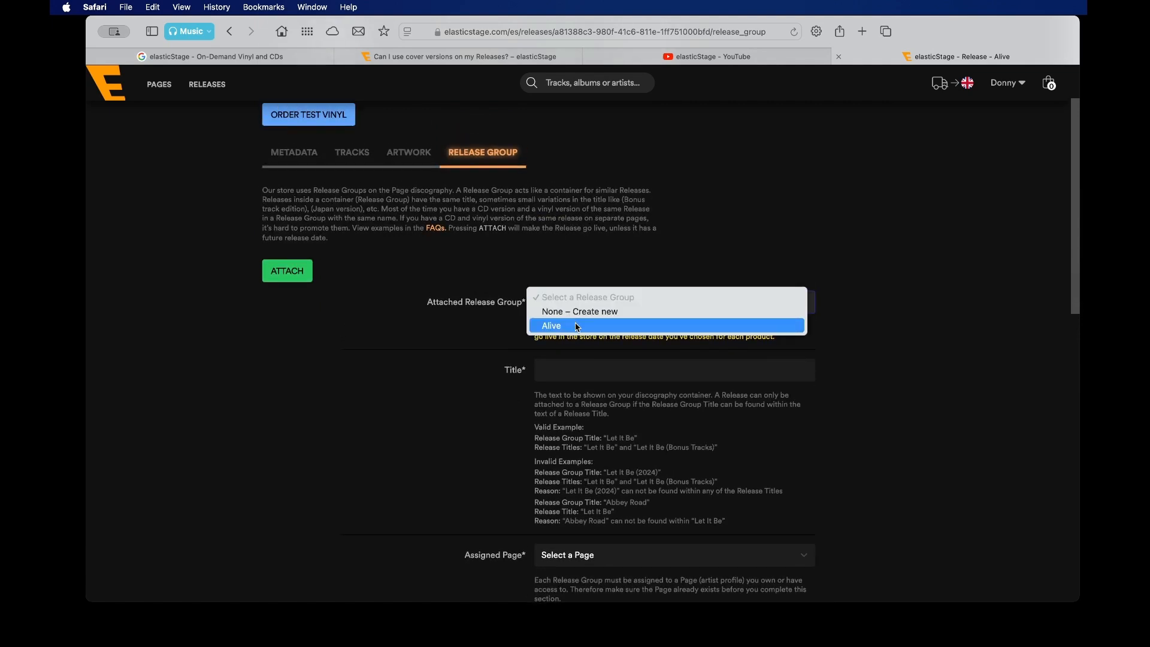
click(578, 326)
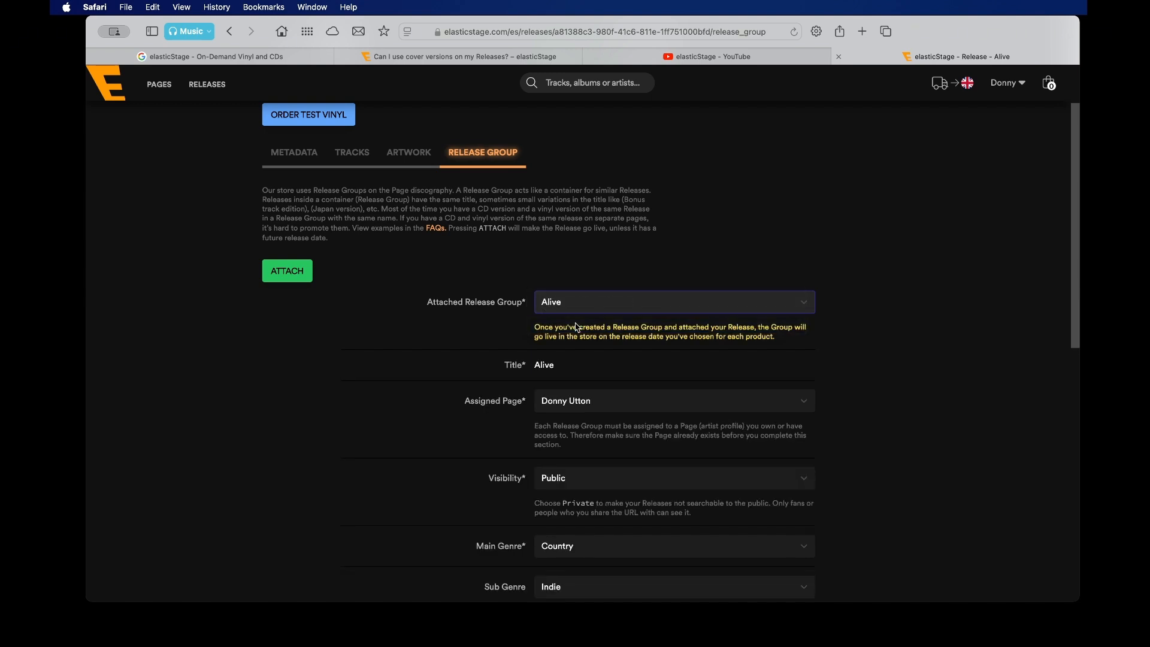
Step: Check the release group's assigned page, visibility, genres and description, and attach the release to it
scroll(663, 247, down, 5)
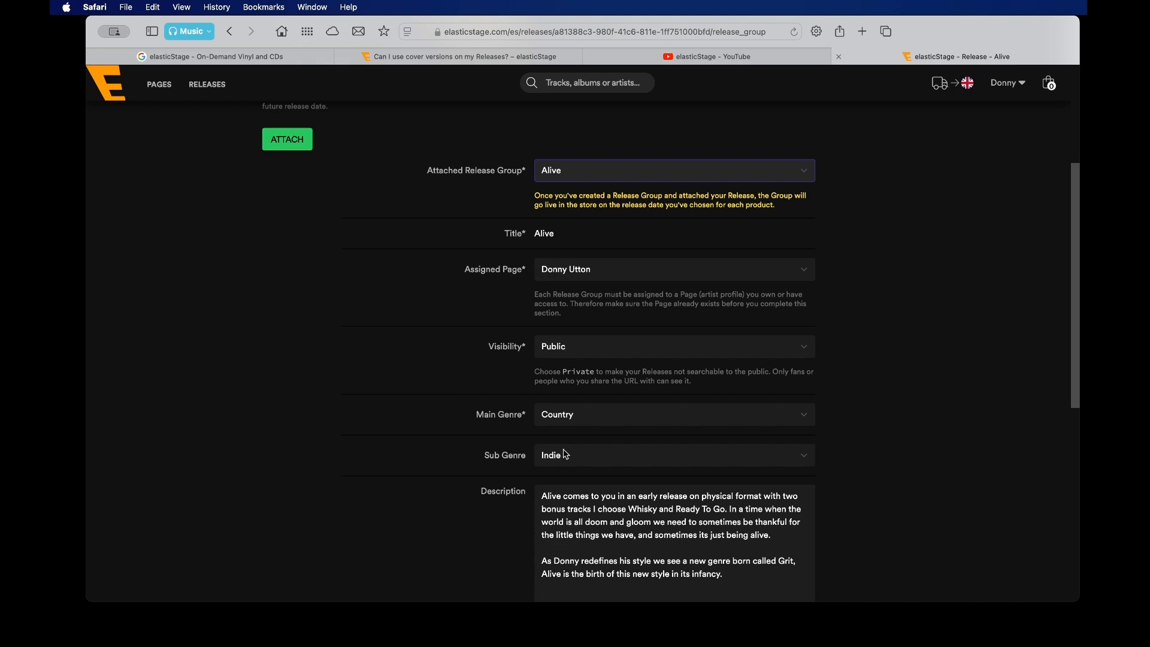
scroll(565, 455, down, 8)
scroll(627, 378, down, 6)
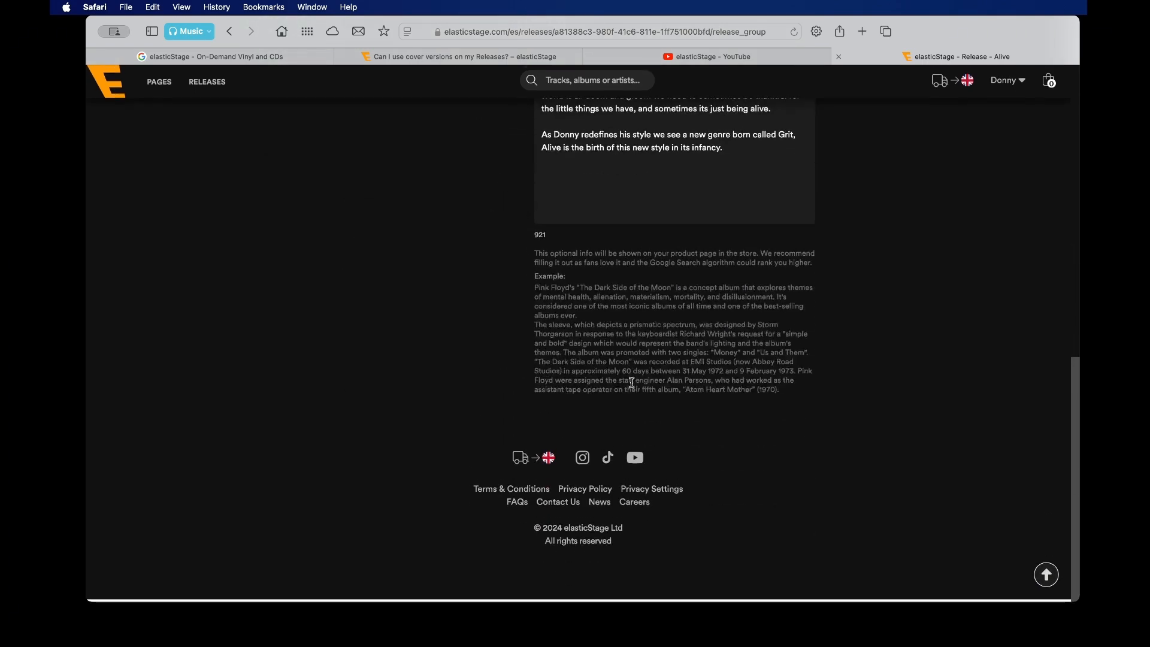
scroll(633, 382, up, 15)
click(549, 429)
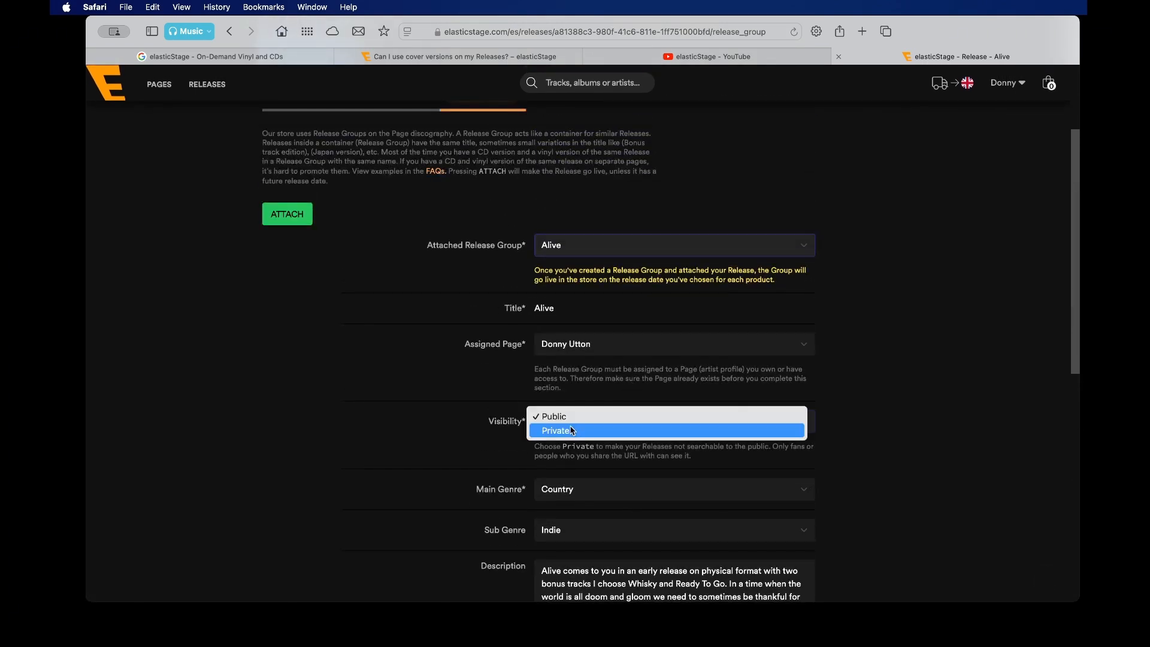
click(387, 443)
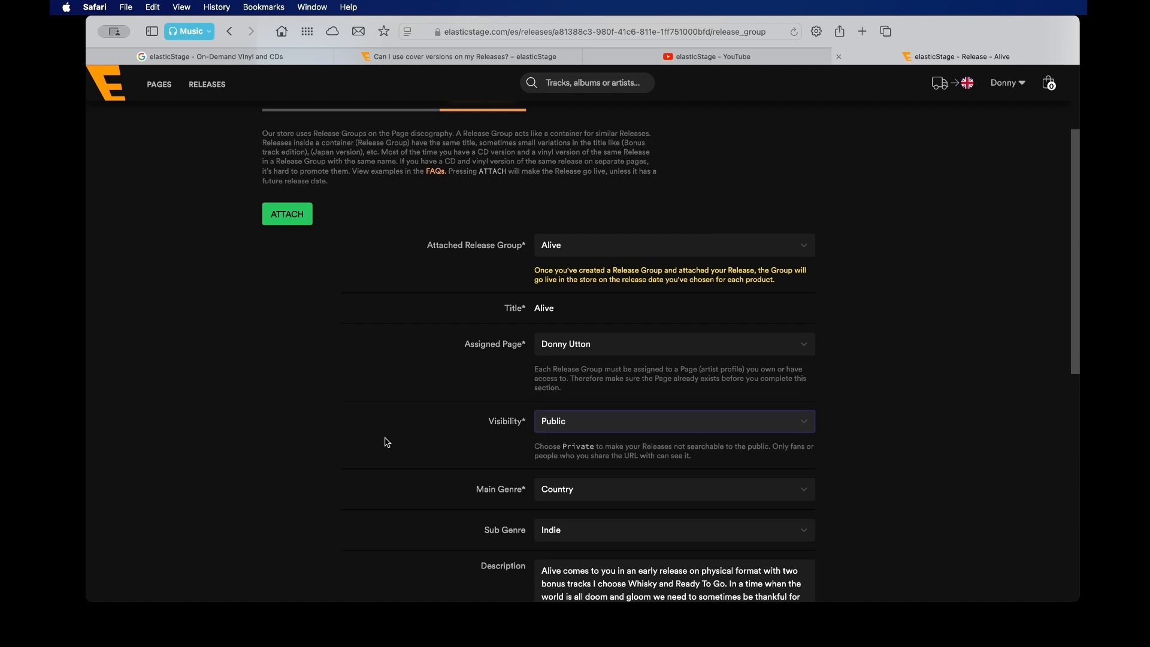
click(601, 349)
click(590, 345)
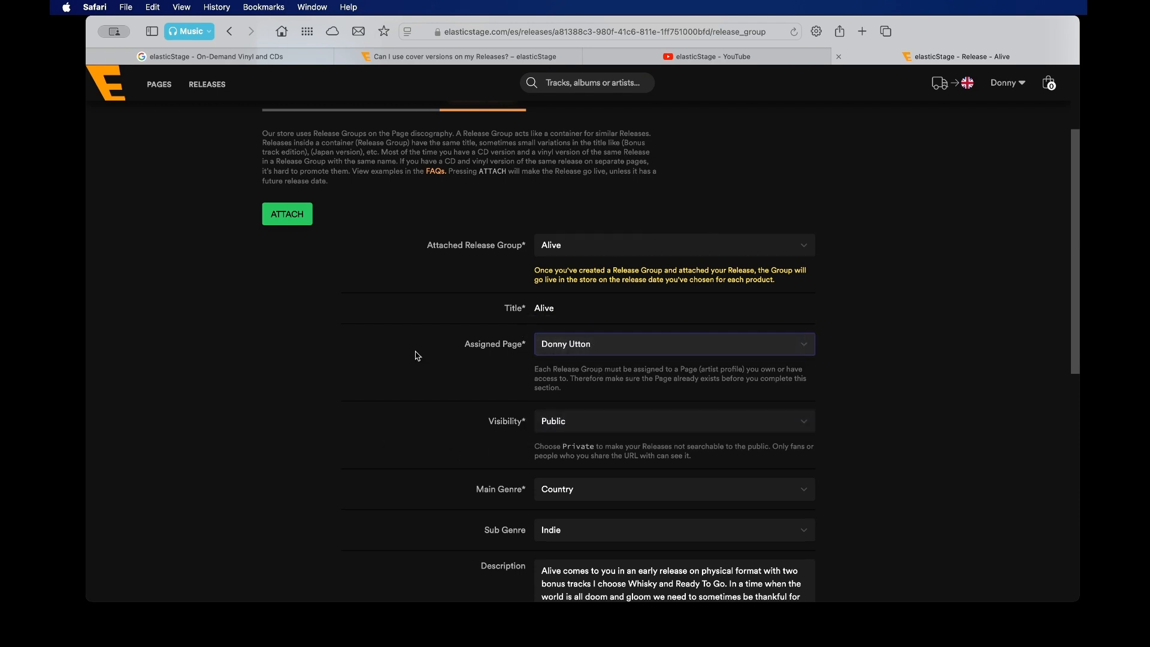
scroll(418, 356, down, 10)
scroll(418, 356, up, 15)
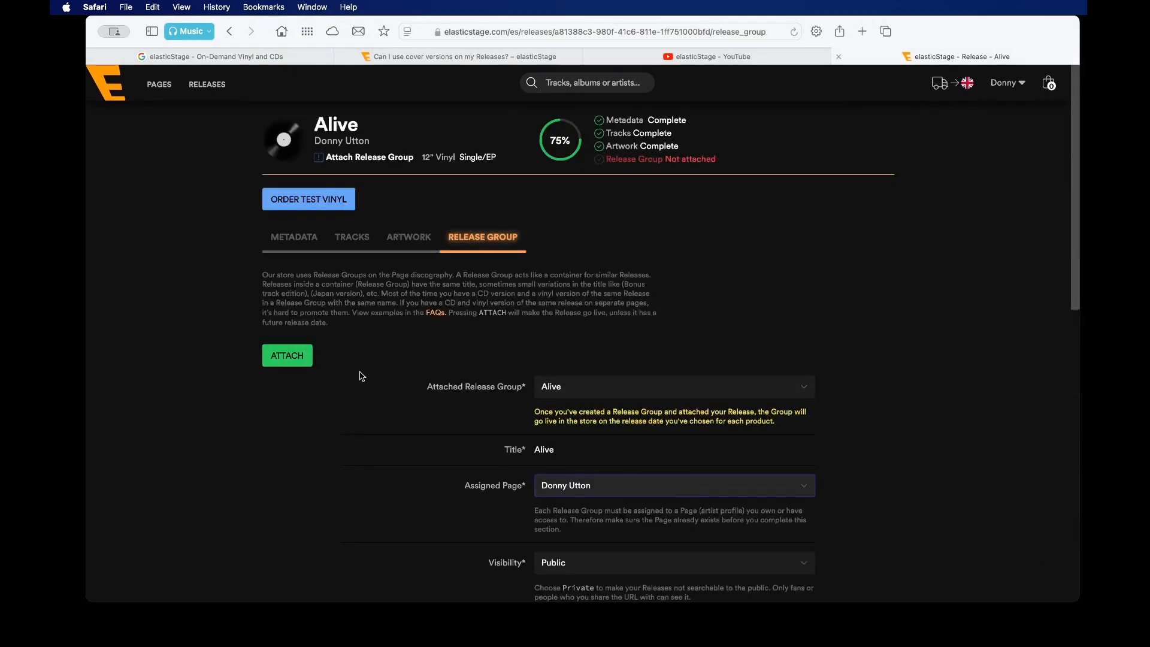
click(298, 357)
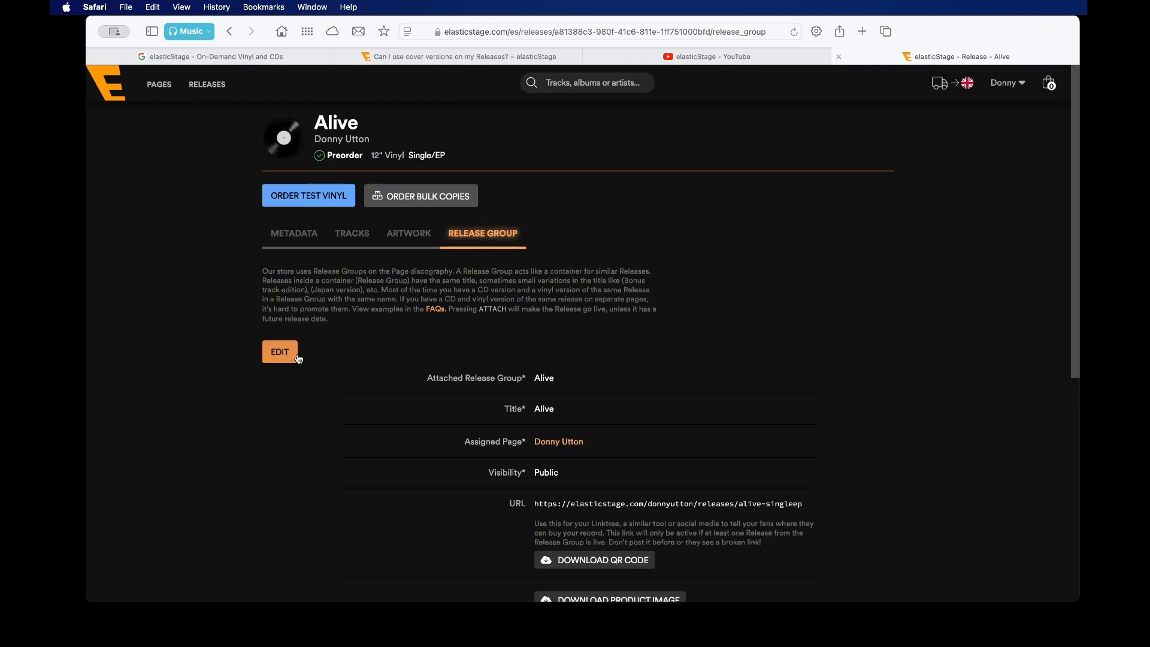
Step: Open the release group's assigned artist page in a new tab and visit its public storefront
scroll(300, 358, down, 4)
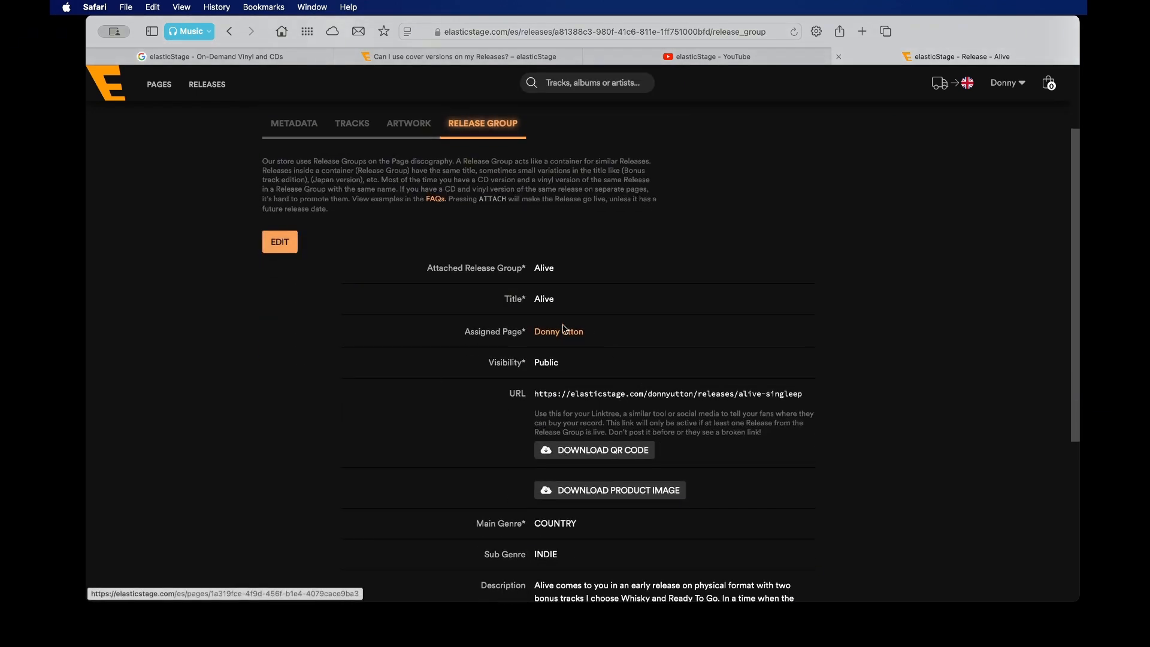
right_click(562, 337)
click(574, 339)
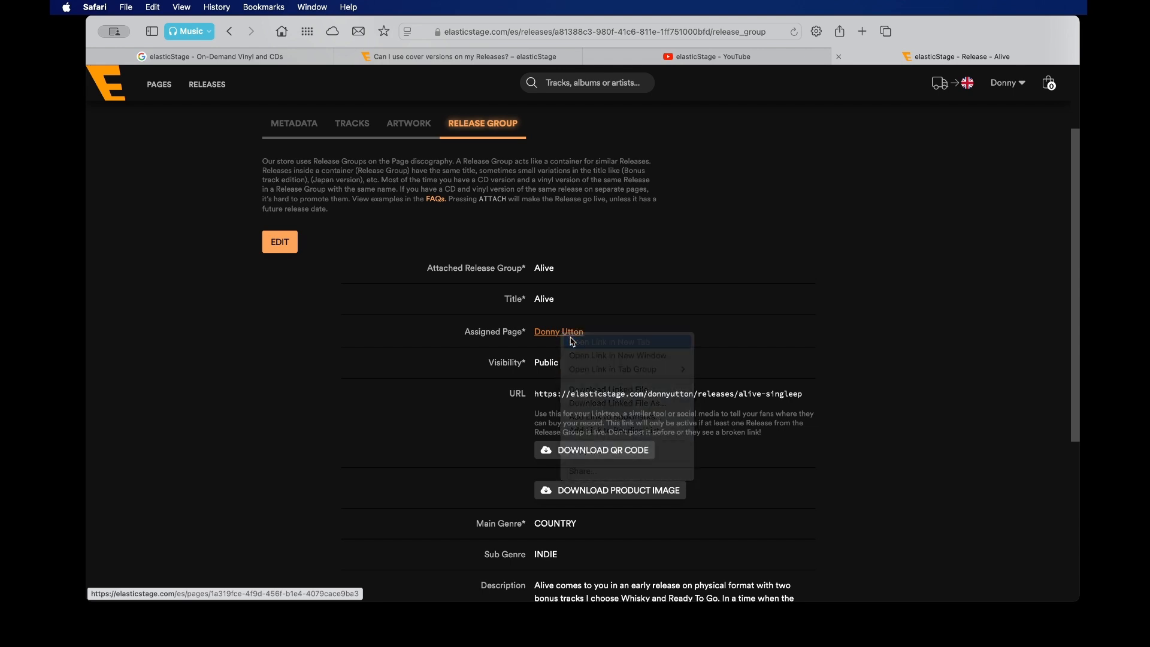
click(1028, 57)
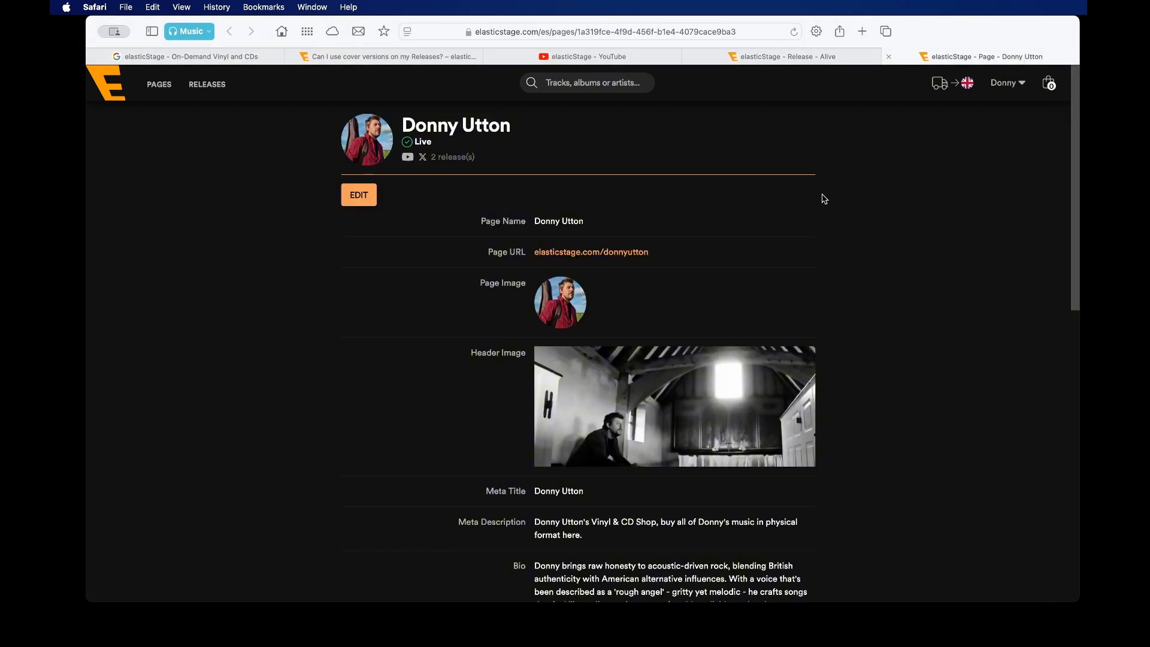
click(610, 251)
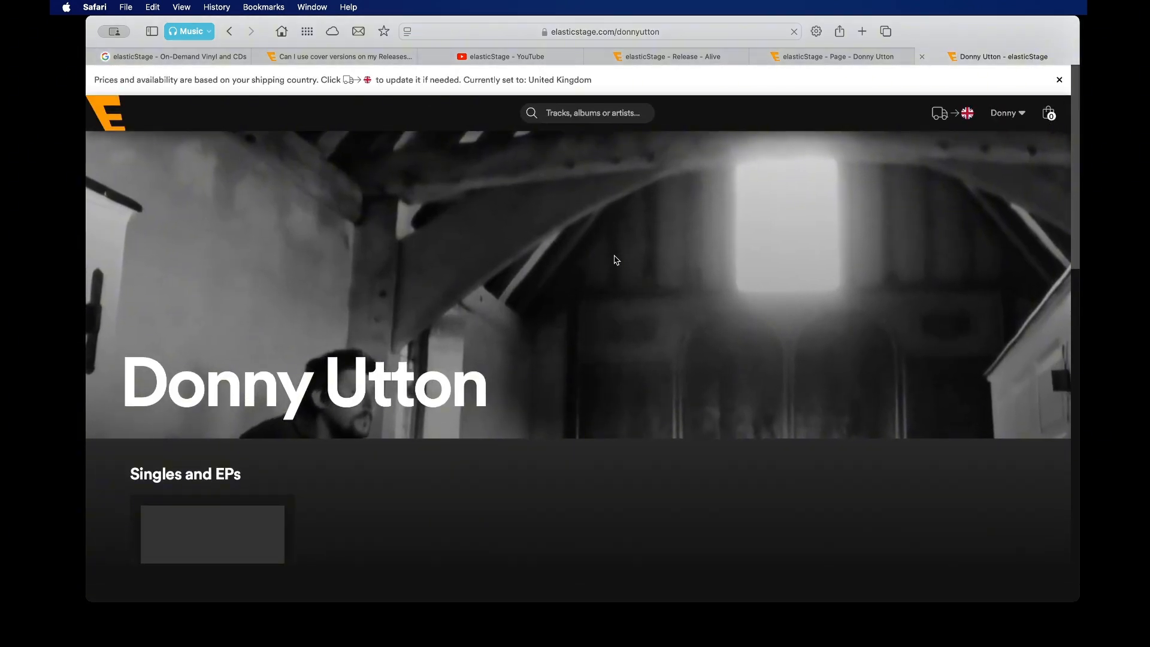
Step: Look through the artist storefront and open the "Alive" product page under Singles and EPs
scroll(617, 260, down, 3)
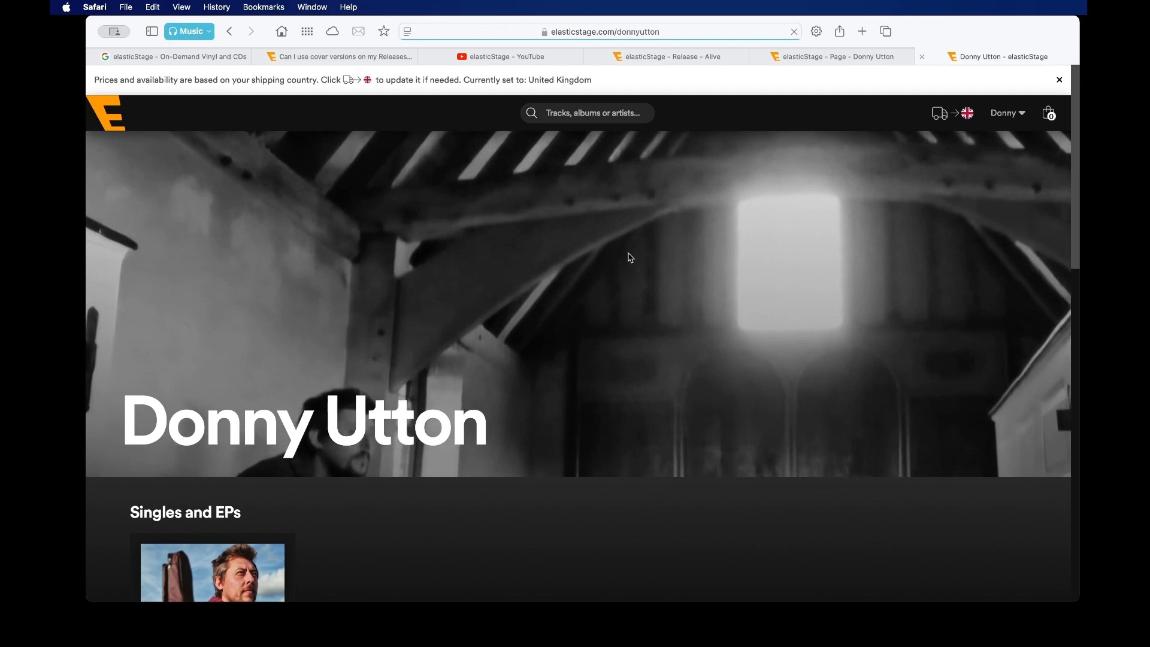
scroll(618, 335, down, 3)
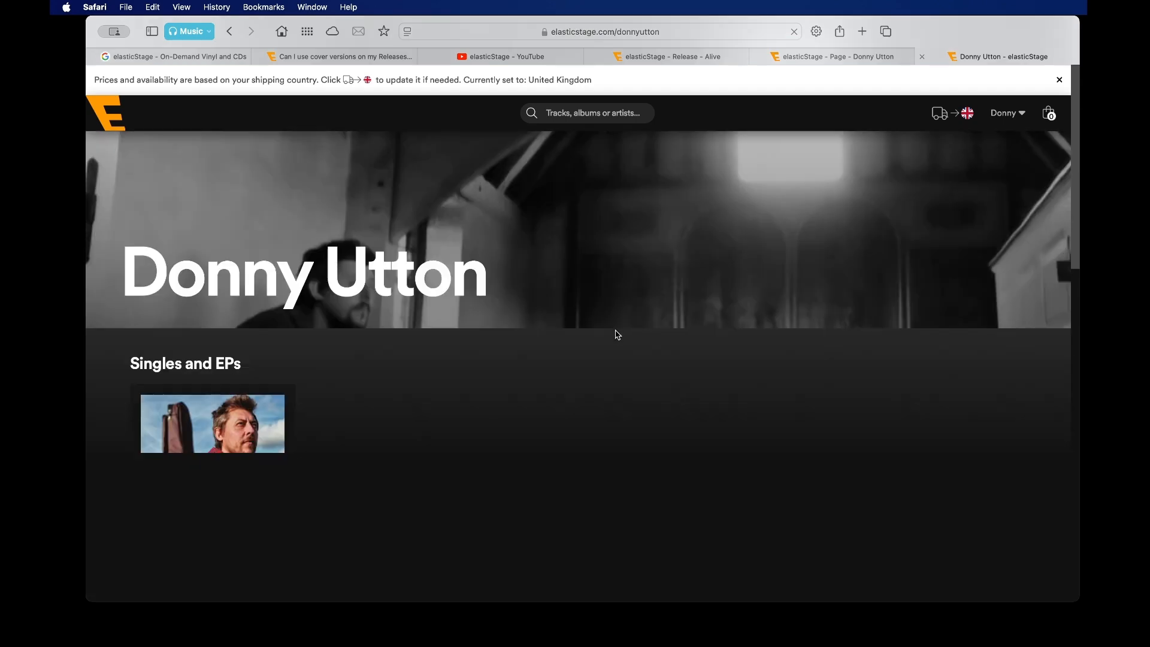
scroll(252, 384, down, 2)
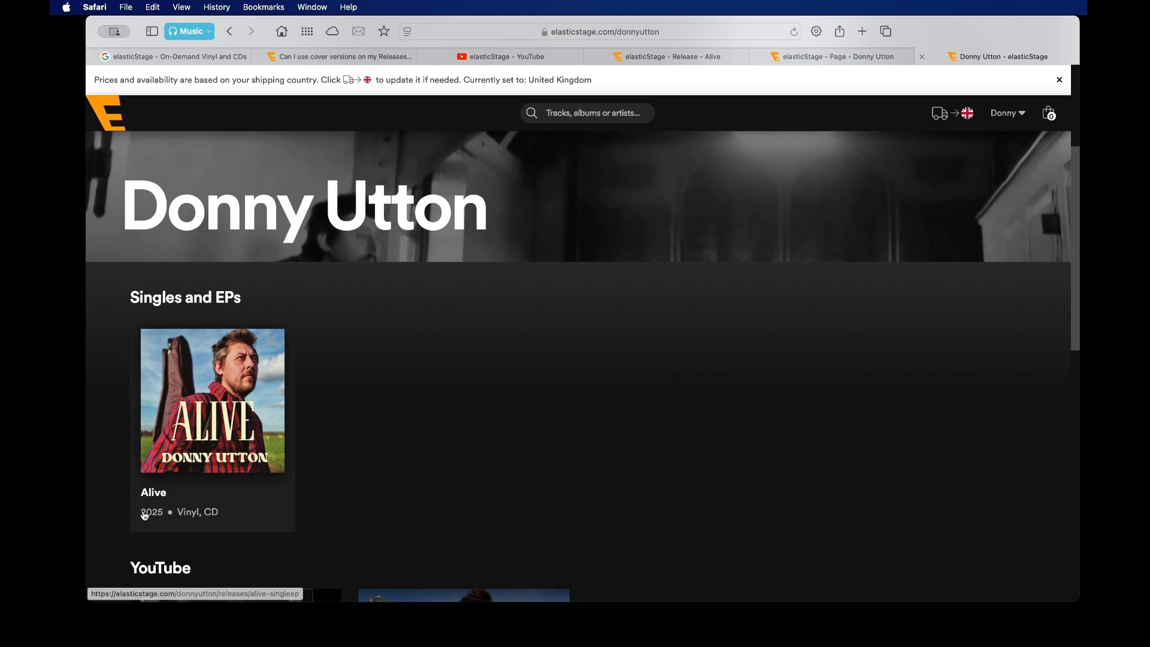
click(219, 439)
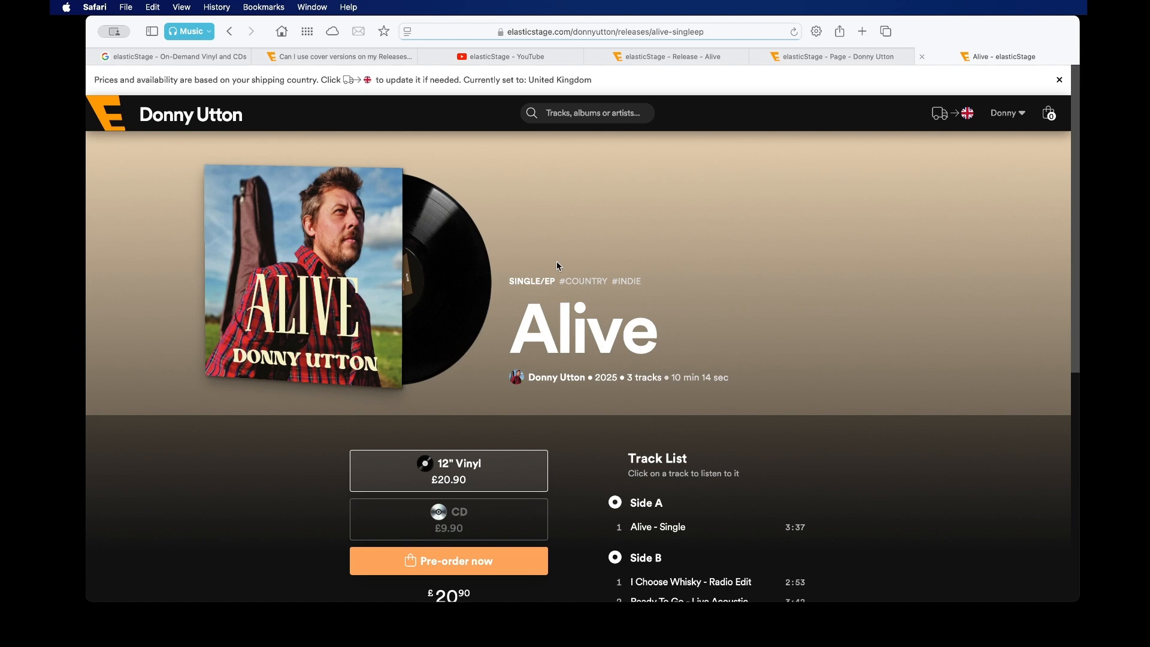
Step: Compare the 12" Vinyl and CD editions of "Alive" by price, pre-order details and track list, ending on the vinyl
scroll(556, 261, down, 1)
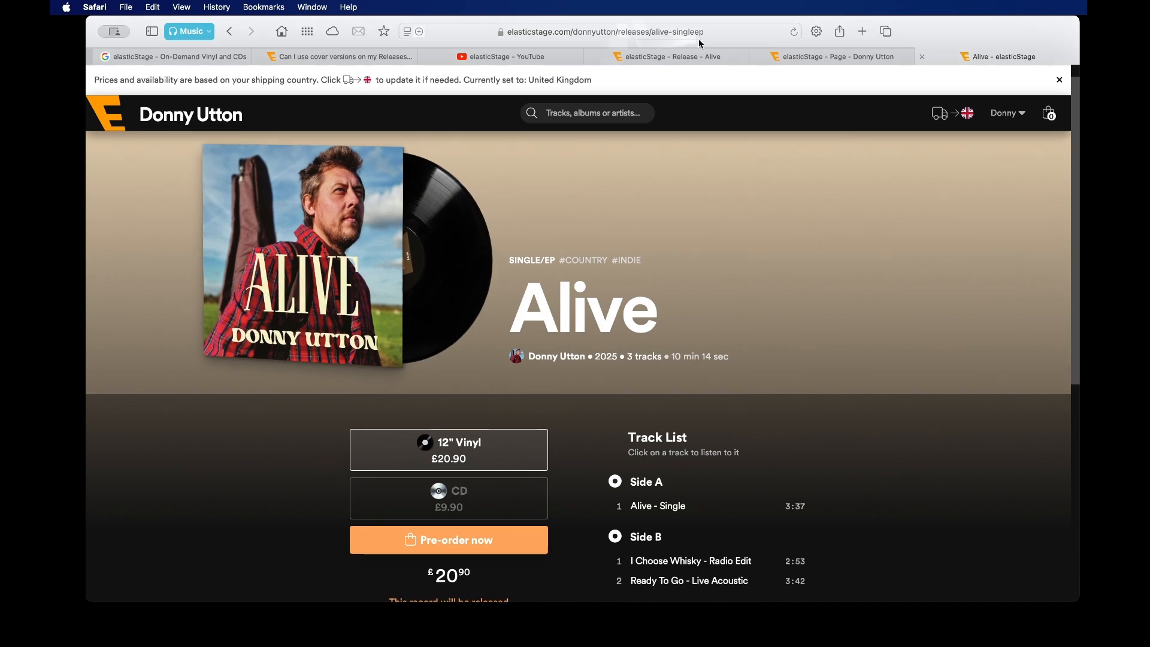
scroll(723, 183, down, 1)
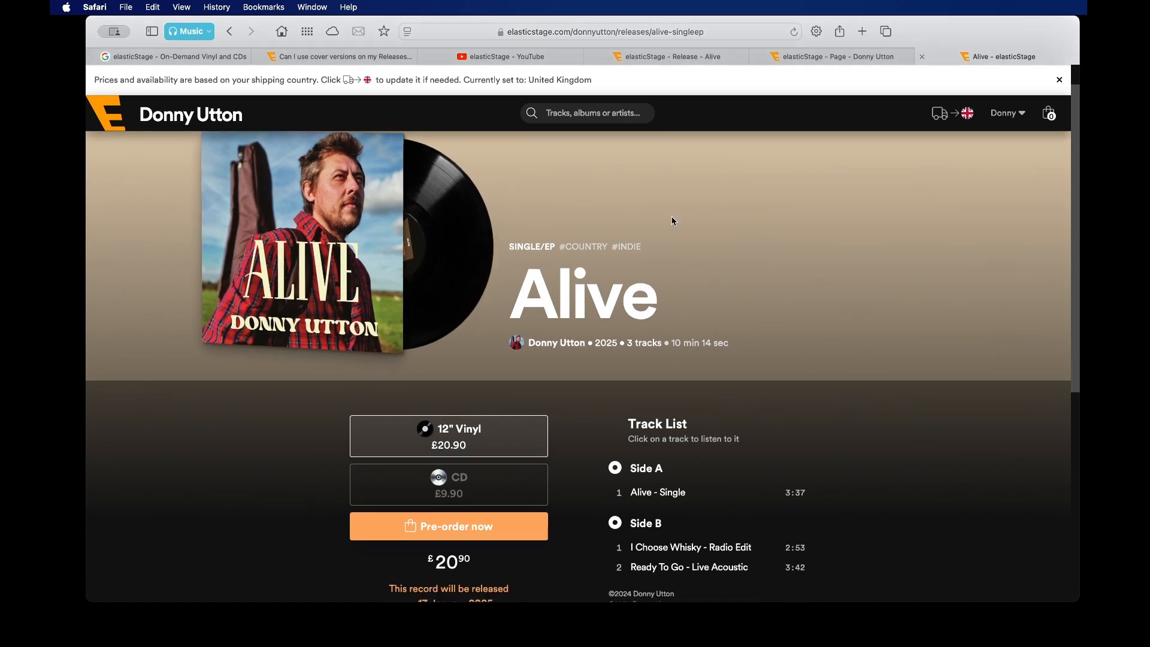
scroll(487, 419, down, 5)
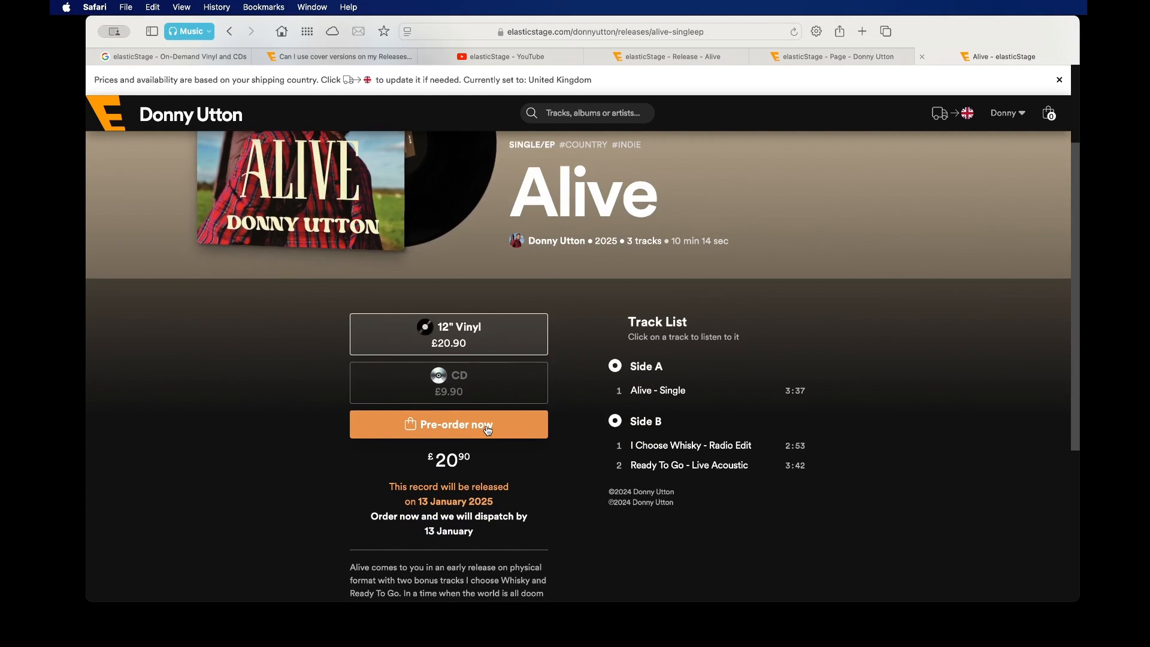
click(483, 389)
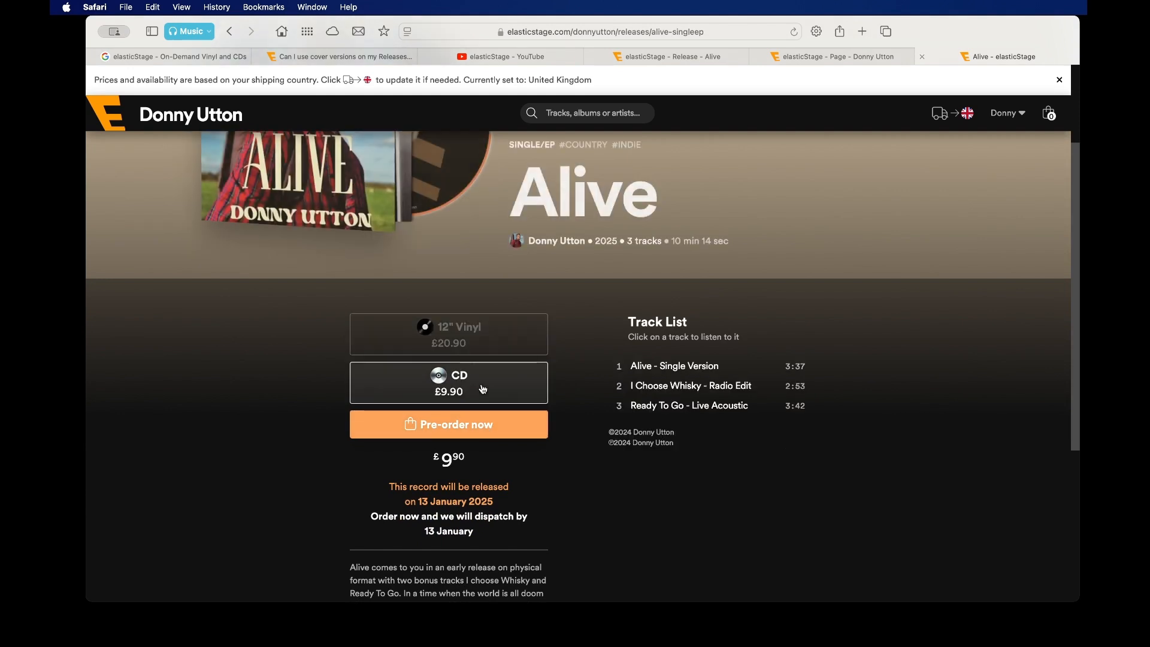
click(497, 349)
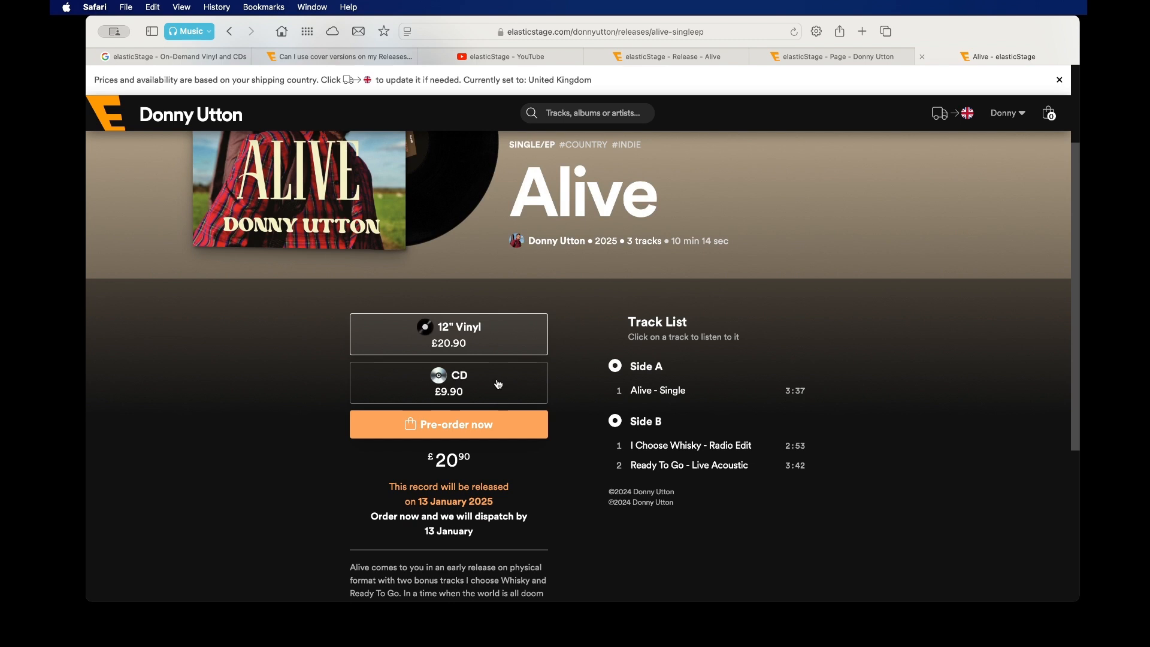
Step: Pre-order one 12" vinyl copy of "Alive", accept the no-returns acknowledgement and proceed to checkout
click(502, 431)
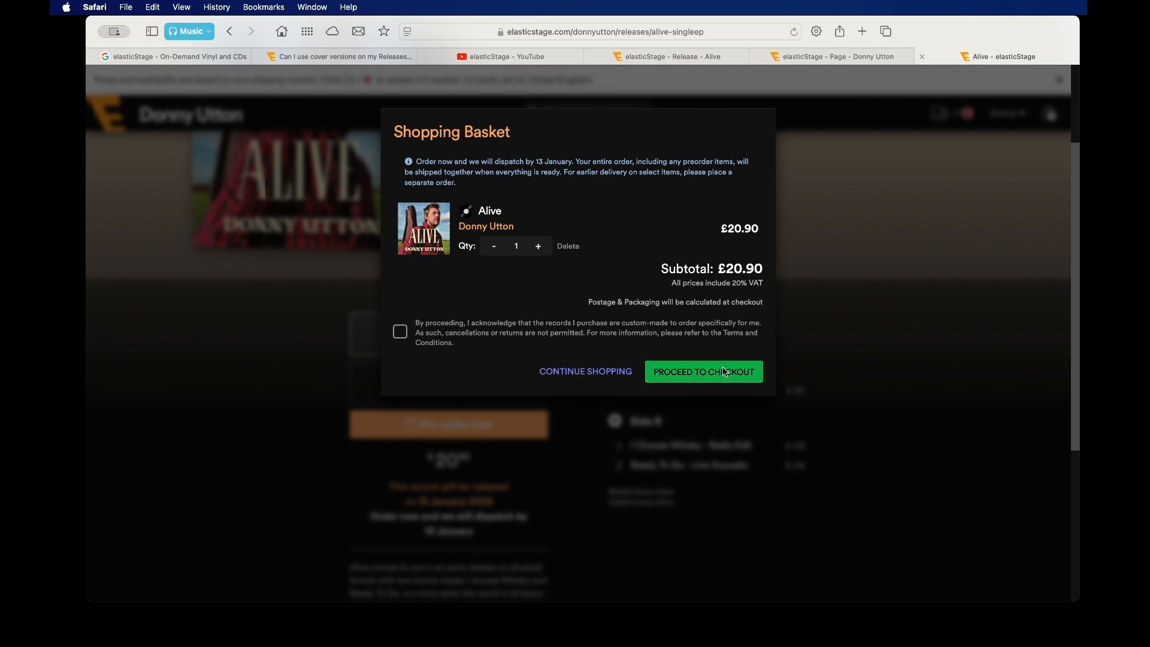
click(405, 332)
click(704, 371)
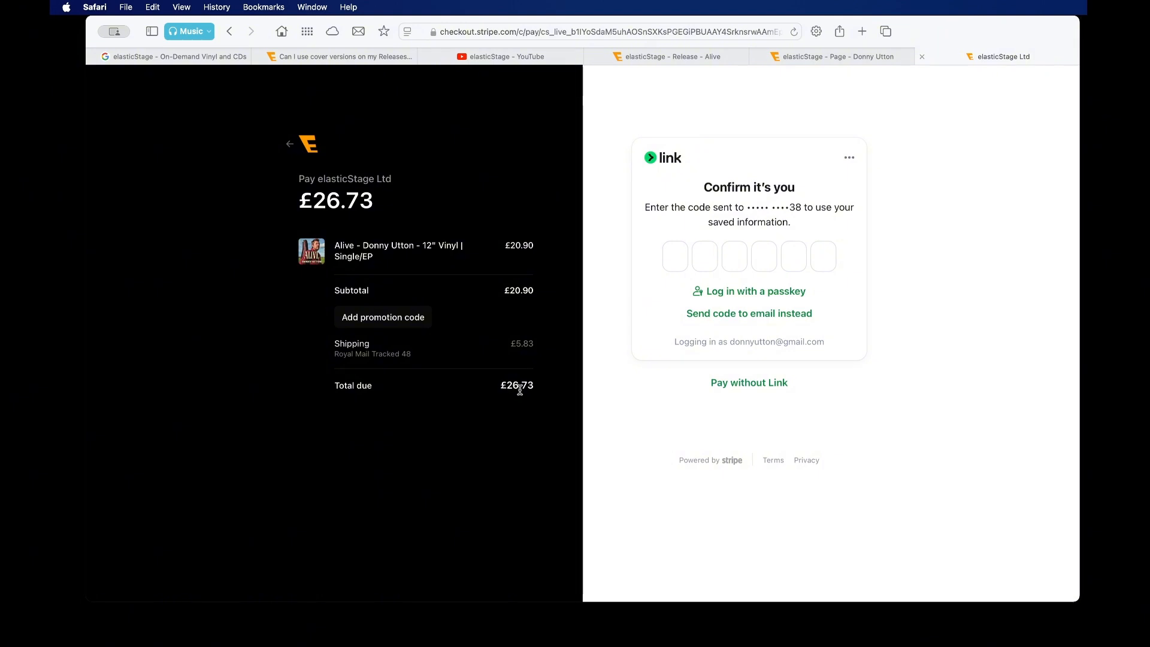
Step: Leave the checkout for the "Alive" product page and view the CD edition
click(289, 147)
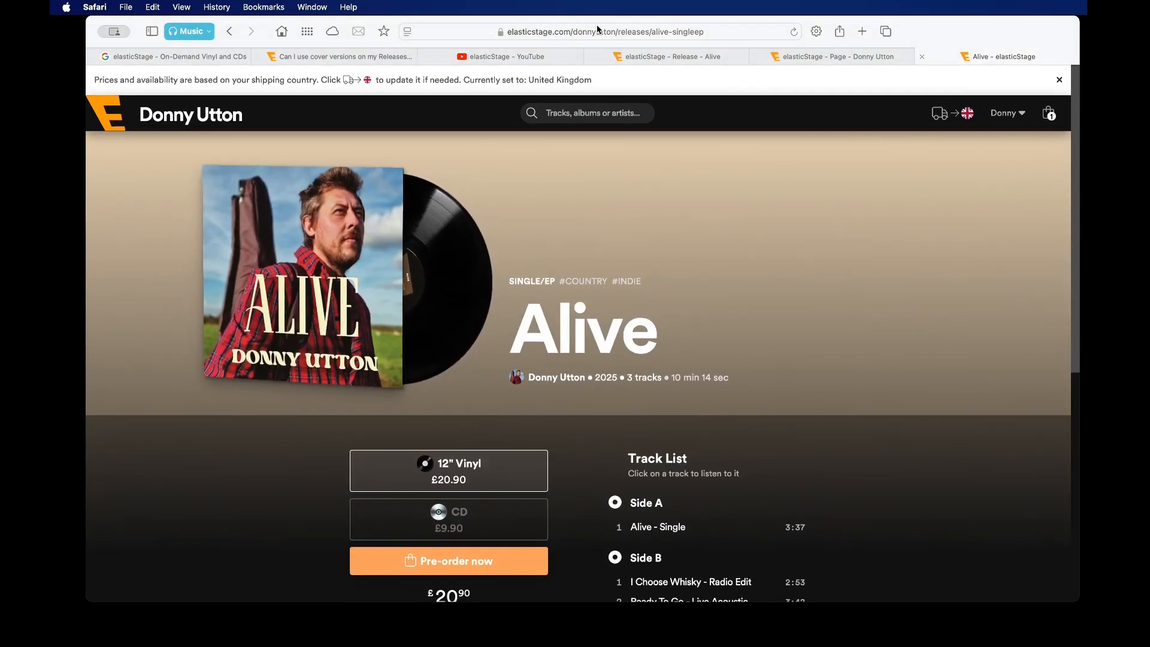
click(490, 527)
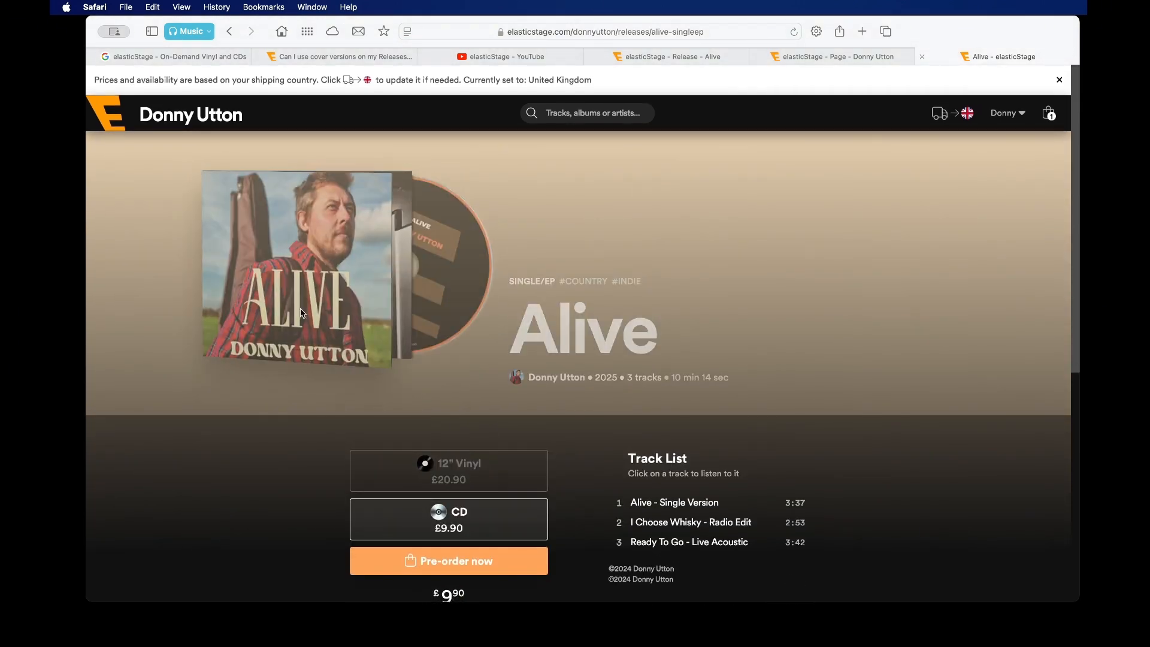
Step: Show the 12" Vinyl edition on the product page and download the QR code from the "Alive" release group details
click(488, 469)
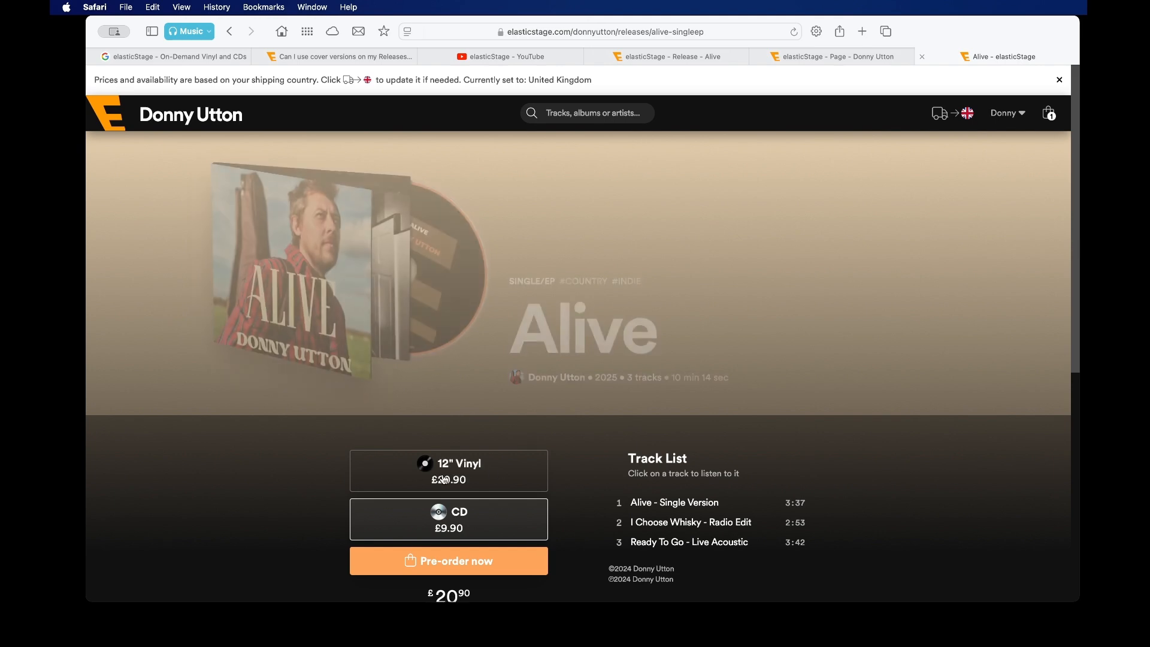
click(820, 58)
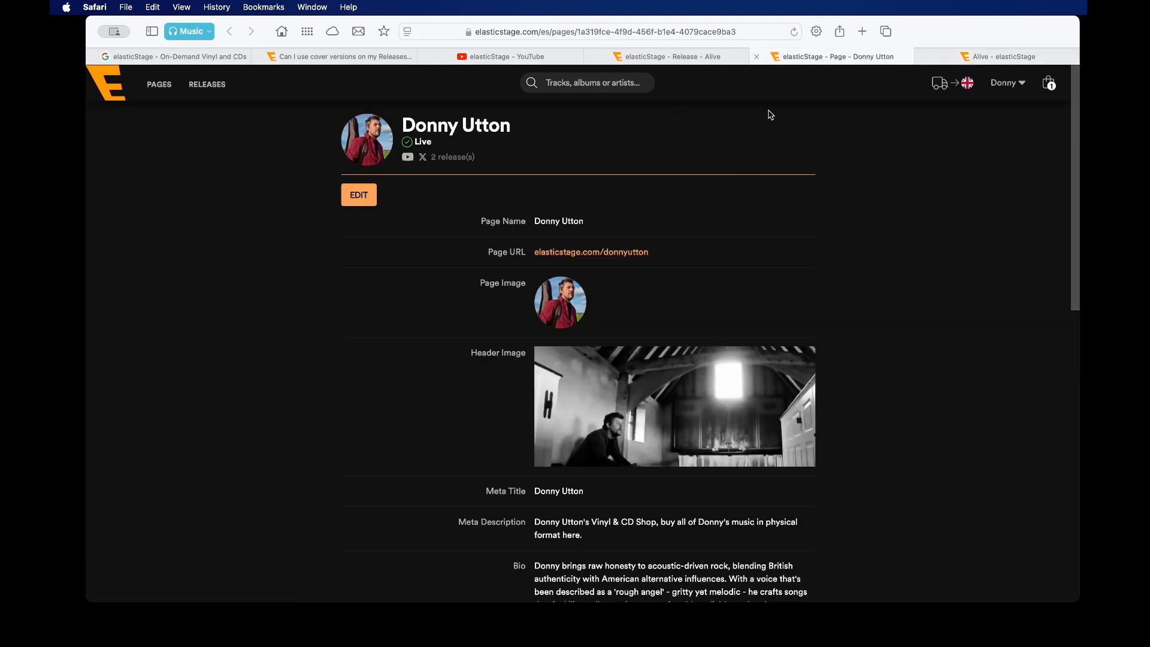
click(689, 60)
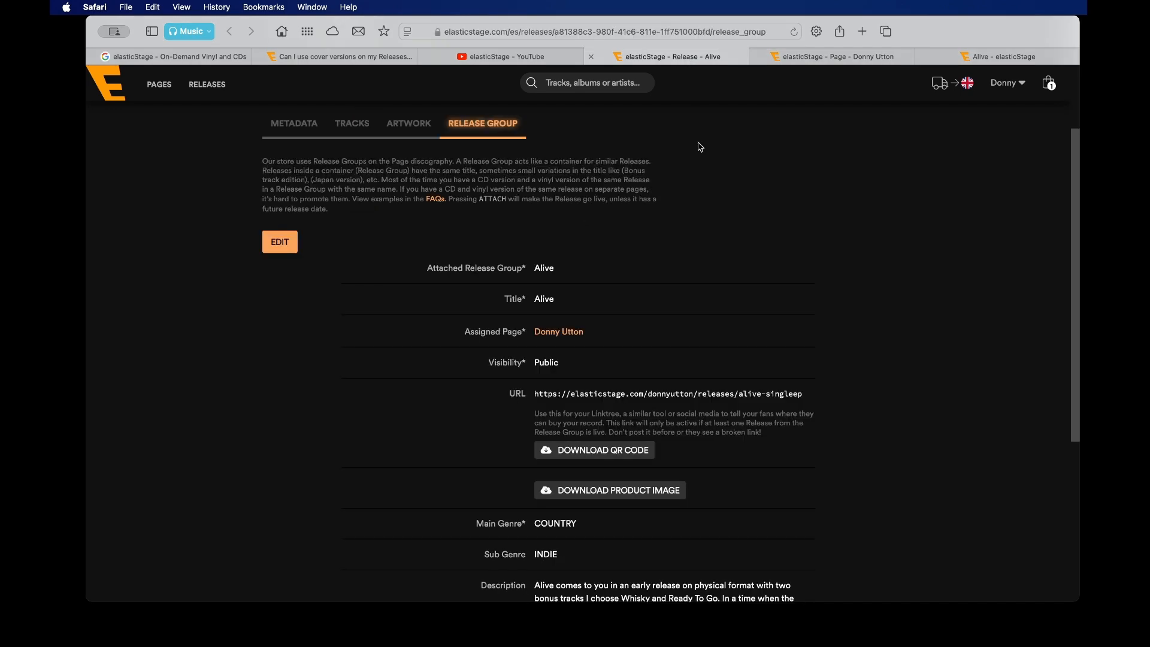
scroll(707, 217, down, 3)
scroll(706, 215, up, 3)
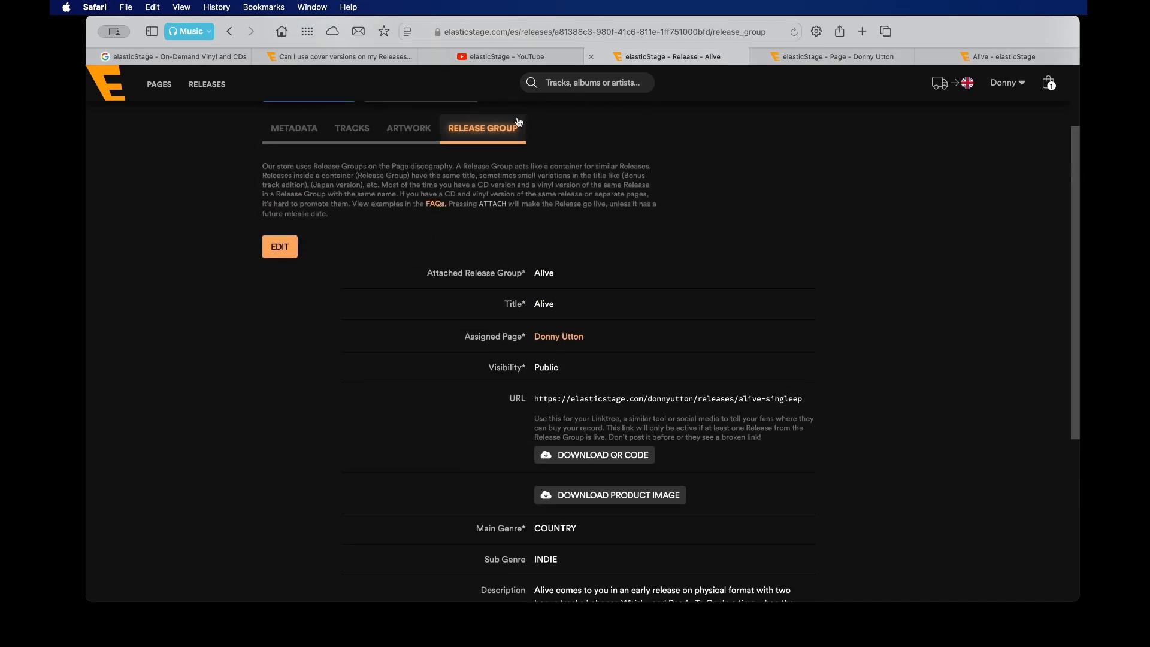
scroll(647, 248, down, 5)
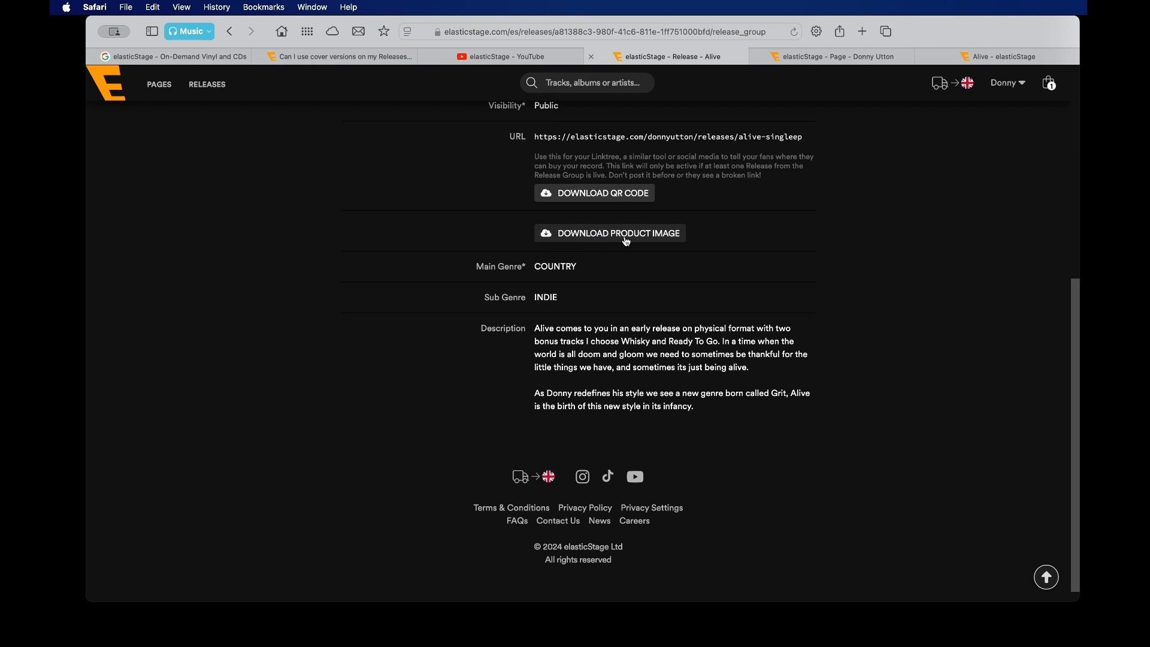
click(606, 198)
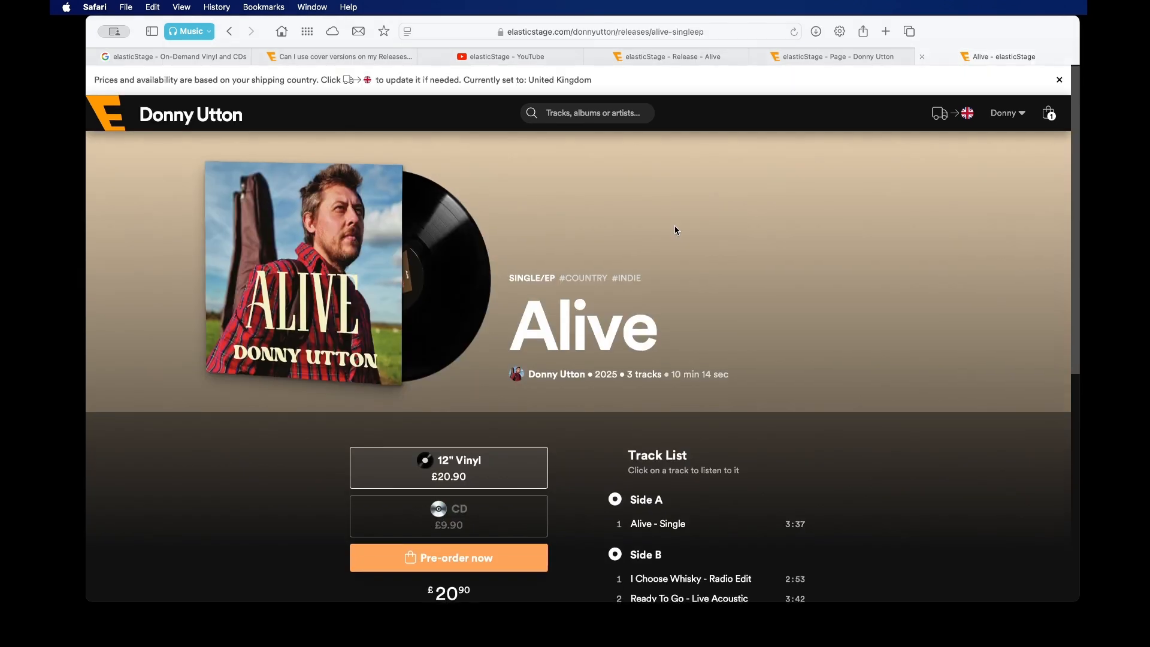
Step: Review the "Alive" store page again, comparing the CD and 12" Vinyl editions and looking through the vinyl's page
scroll(675, 227, down, 1)
scroll(675, 226, up, 1)
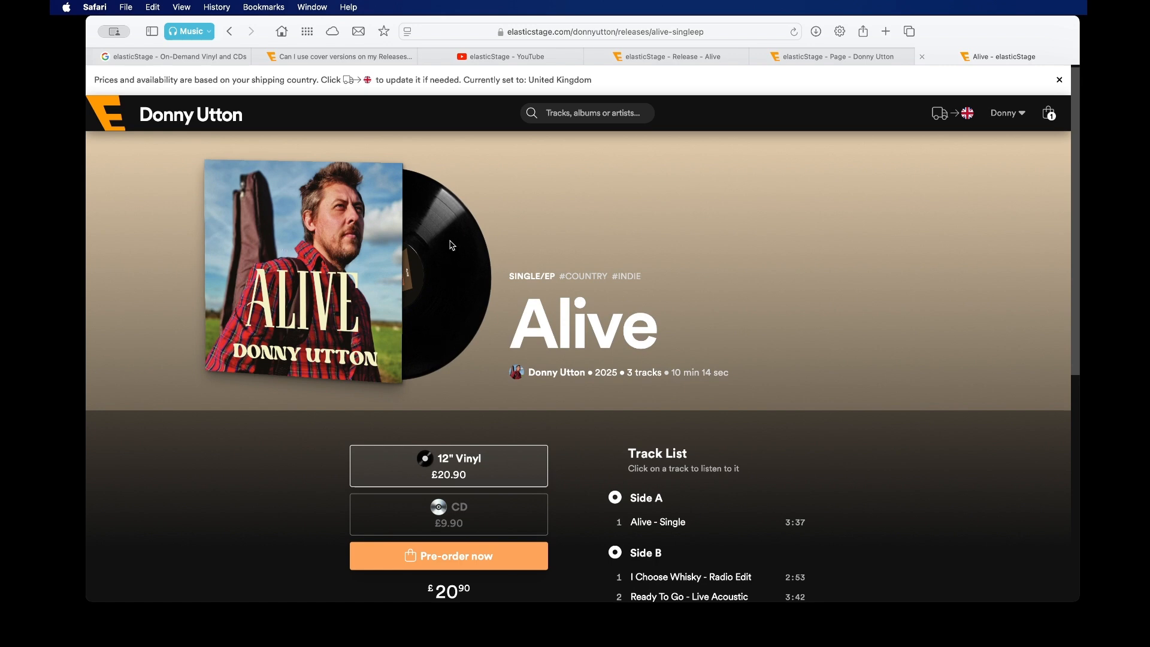
click(507, 514)
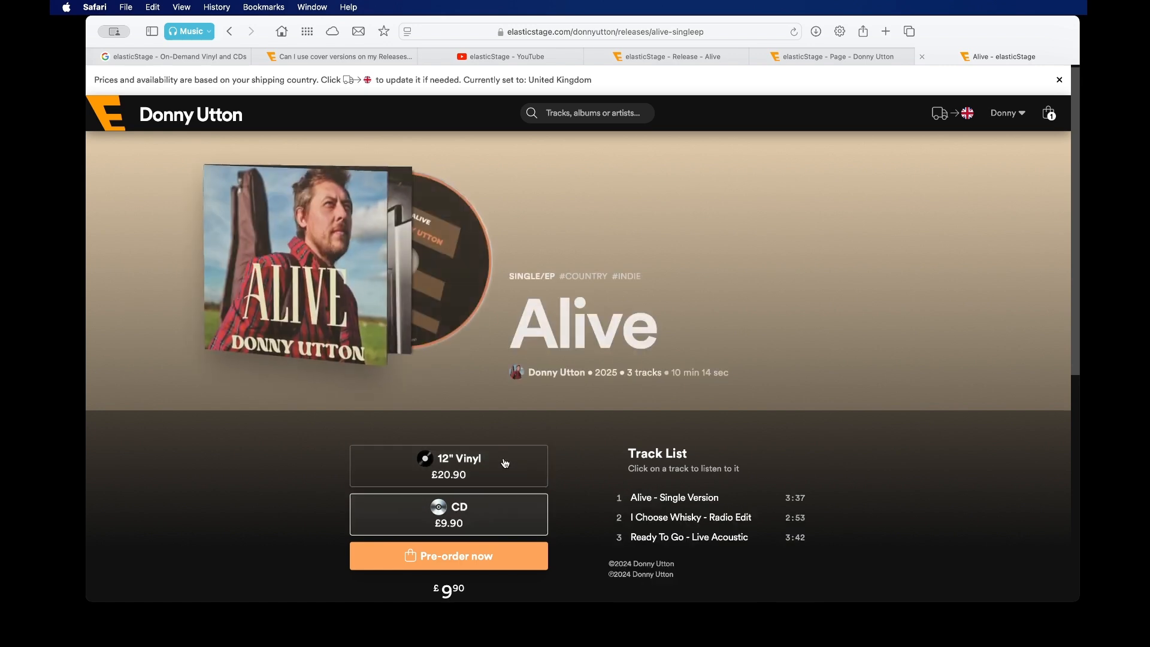
click(480, 465)
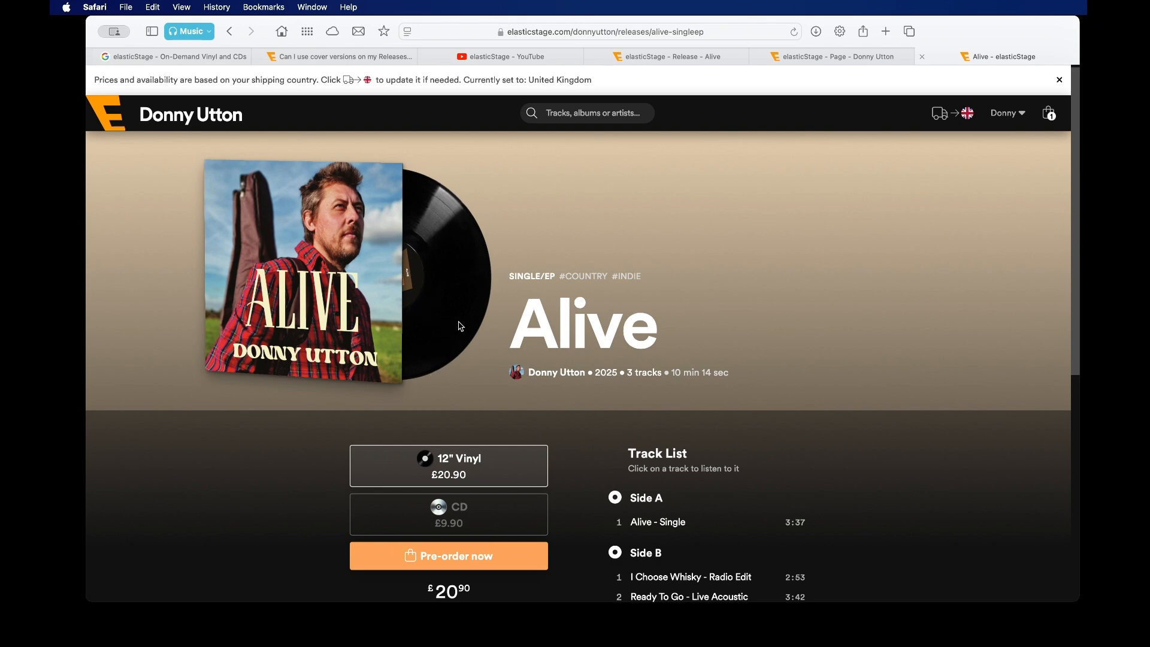
scroll(548, 419, down, 7)
scroll(549, 420, up, 7)
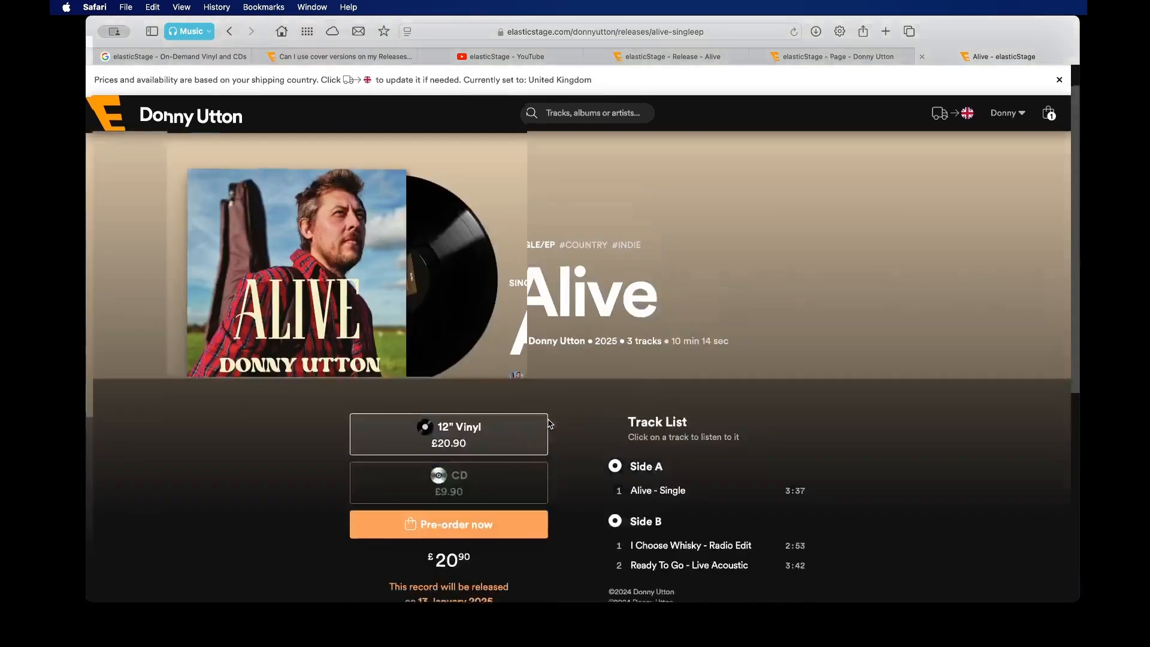